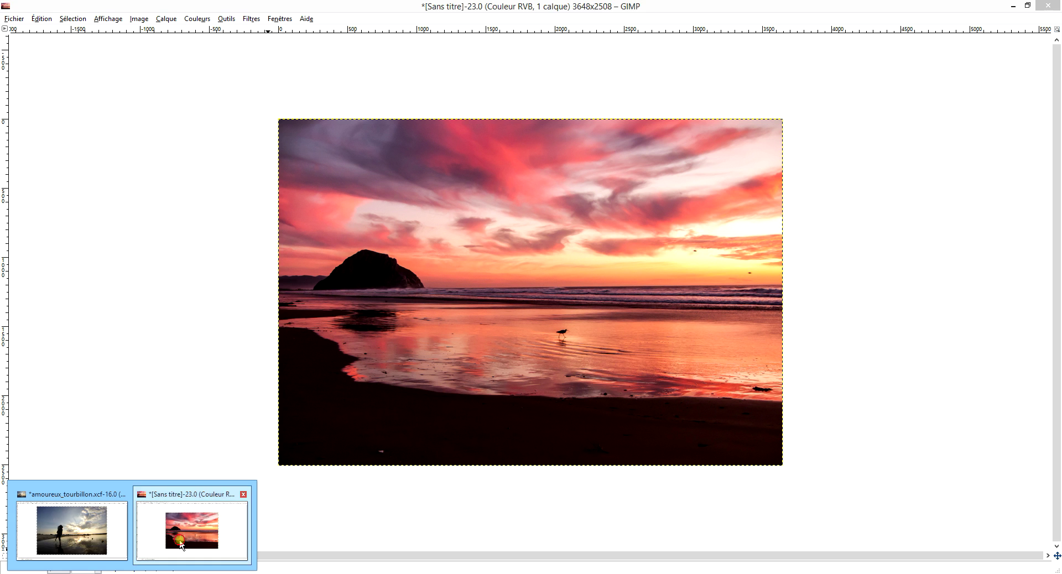
- Crop the sunset photo to the 3648x1260 sky-and-rock band above the horizon
{"action": "left_click", "coordinate": [181, 547]}
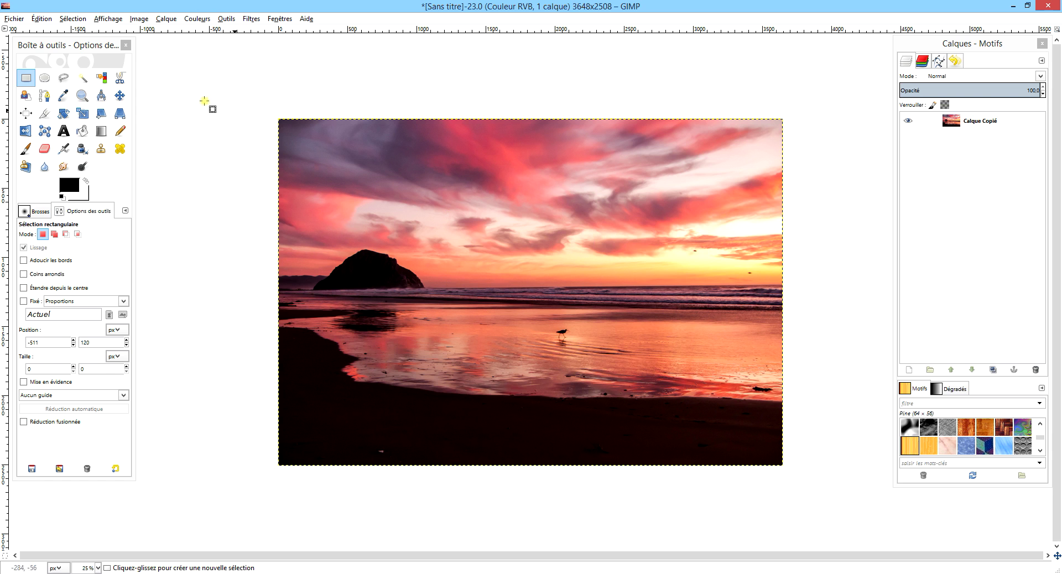
{"action": "left_click", "coordinate": [26, 78]}
{"action": "mouse_move", "coordinate": [245, 92]}
{"action": "left_mouse_down"}
{"action": "mouse_move", "coordinate": [787, 302]}
{"action": "mouse_move", "coordinate": [820, 293]}
{"action": "left_mouse_up"}
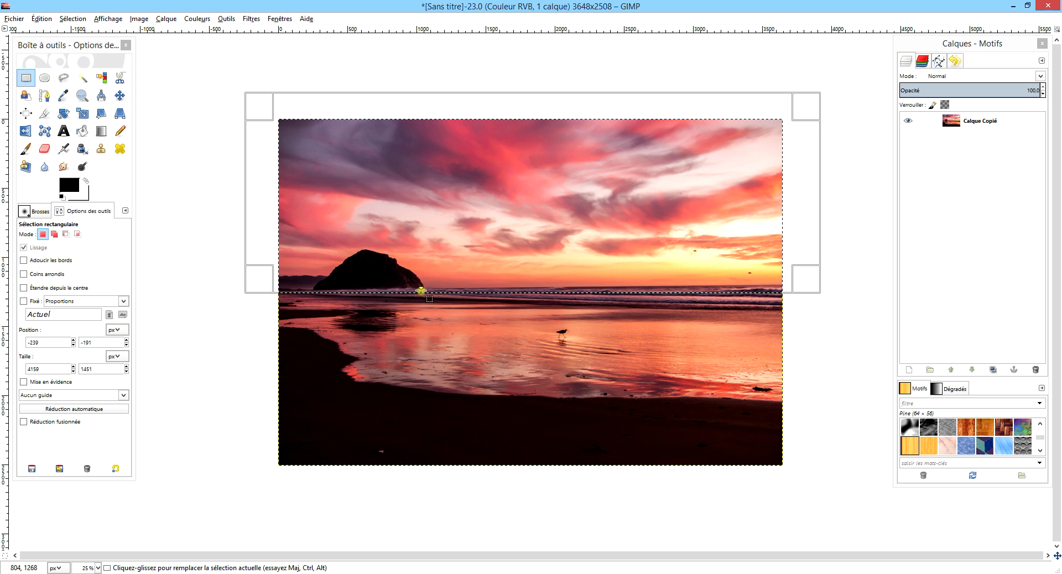
{"action": "left_click", "coordinate": [139, 18]}
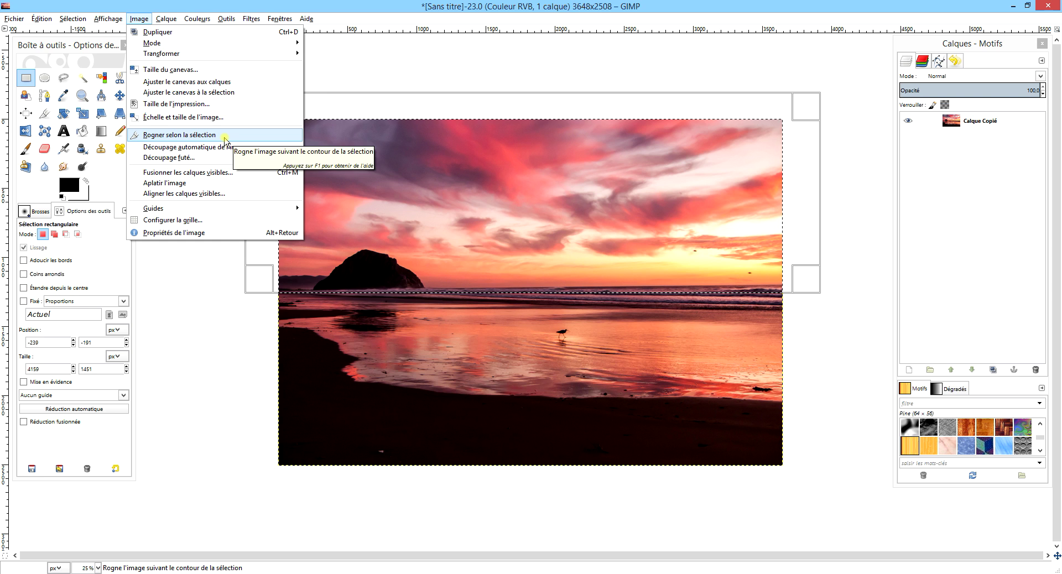
{"action": "left_click", "coordinate": [224, 137]}
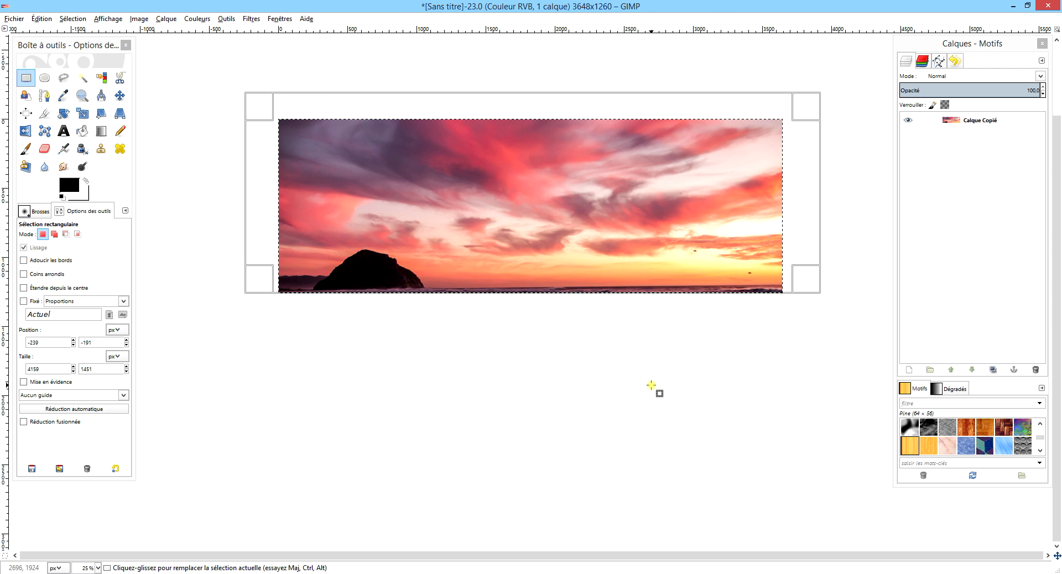
- Generate a 20-frame Waves animation (amplitude 52.7, wavelength 51.2) and maximize its new window
{"action": "left_click", "coordinate": [218, 72]}
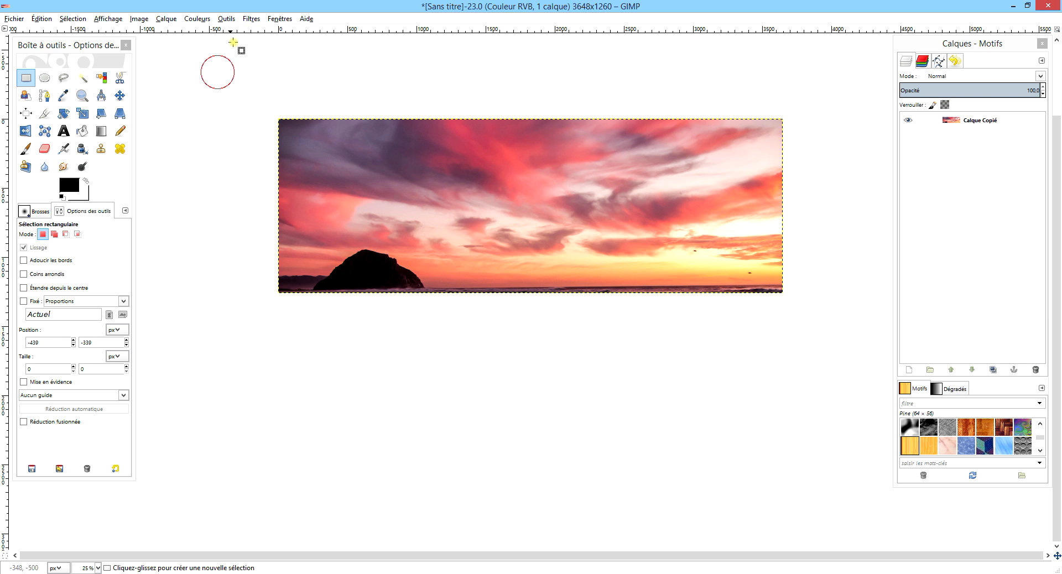
{"action": "left_click", "coordinate": [251, 19]}
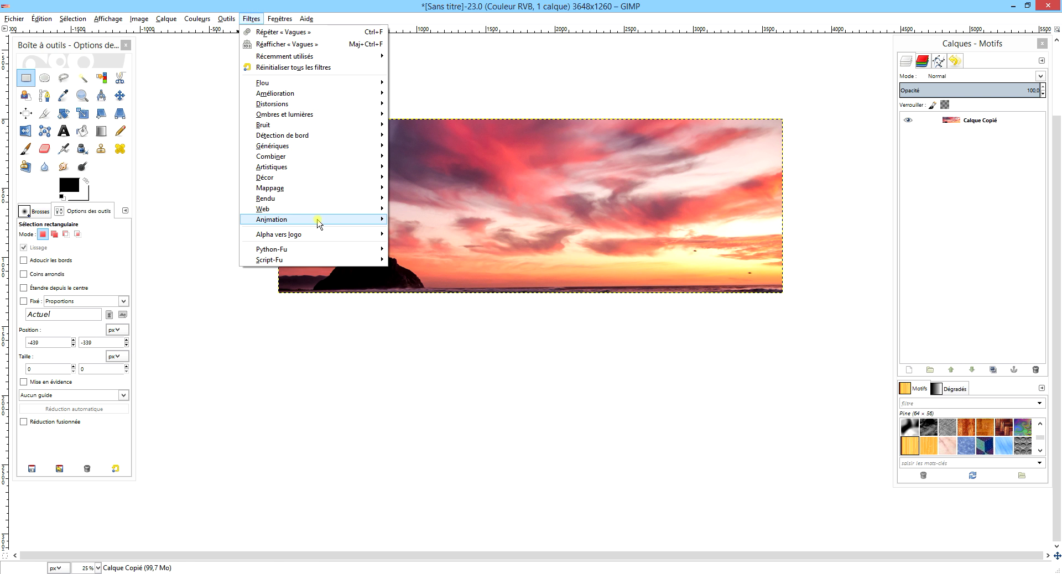
{"action": "left_click", "coordinate": [451, 264]}
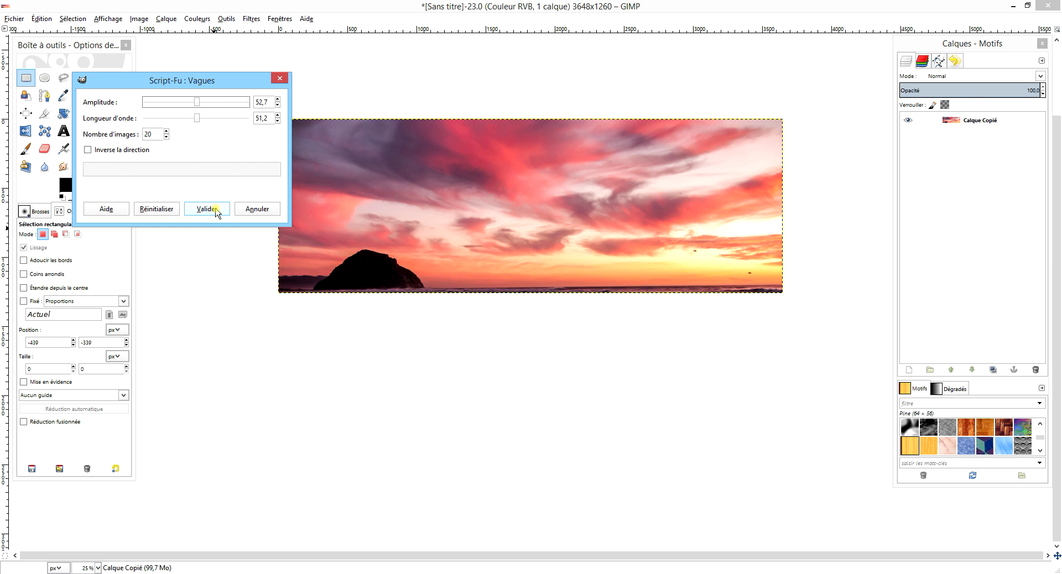
{"action": "left_click", "coordinate": [215, 212]}
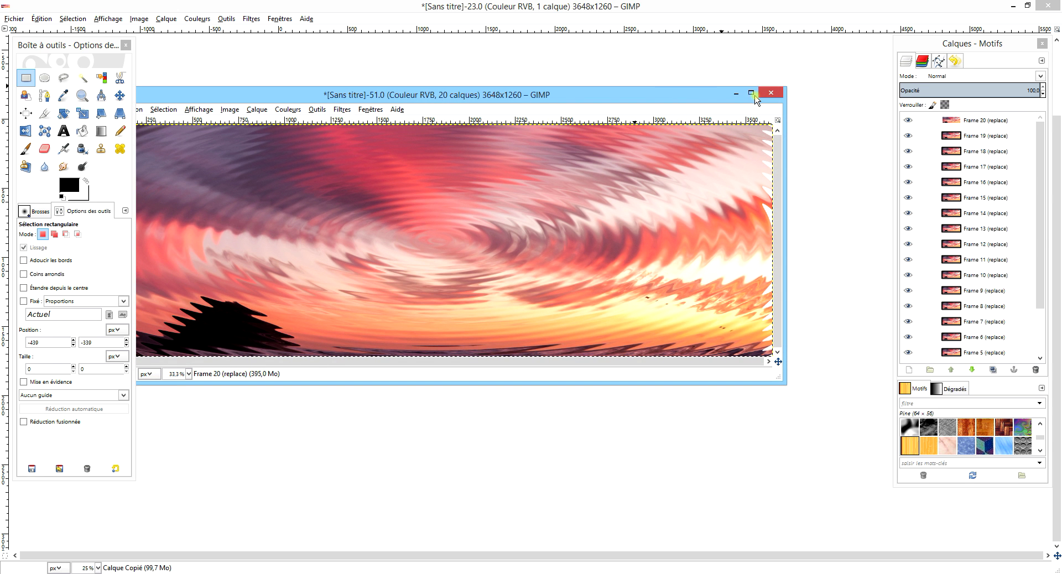
{"action": "left_click", "coordinate": [751, 92]}
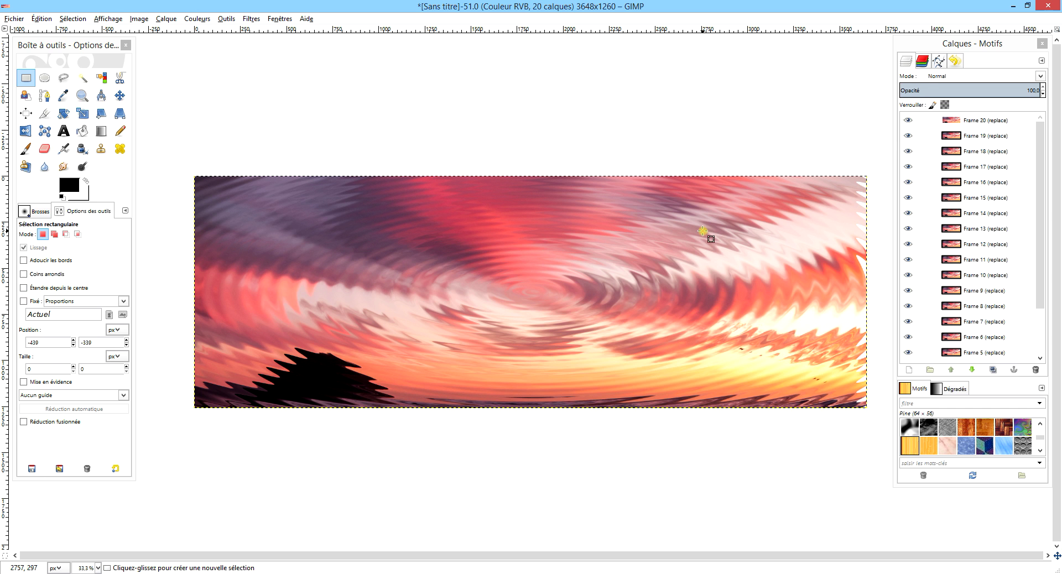
- Flip the wave frames vertically and scale the image to 3648x300 with height unlinked
{"action": "left_click", "coordinate": [138, 19]}
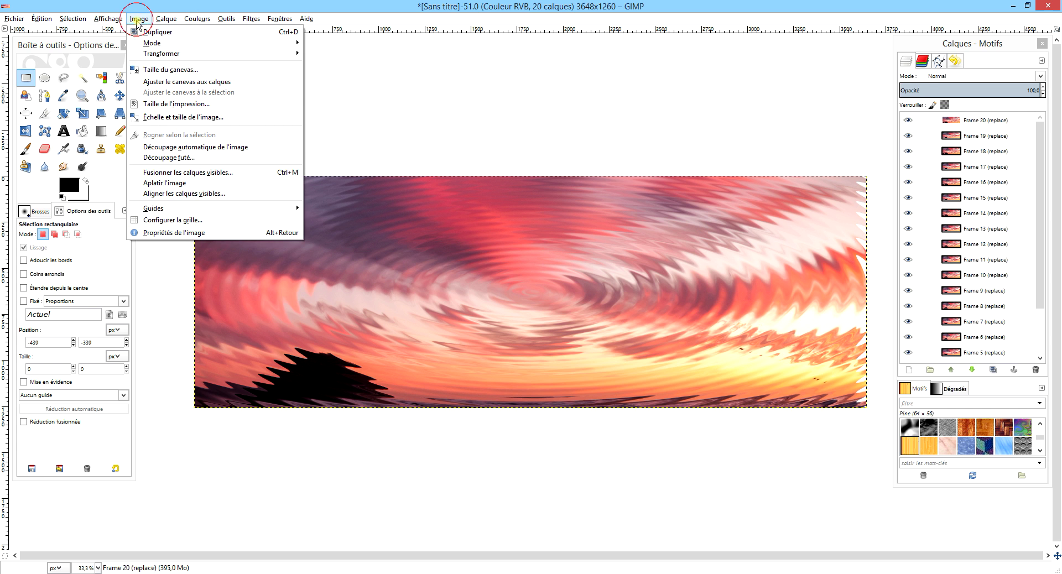
{"action": "mouse_move", "coordinate": [183, 53]}
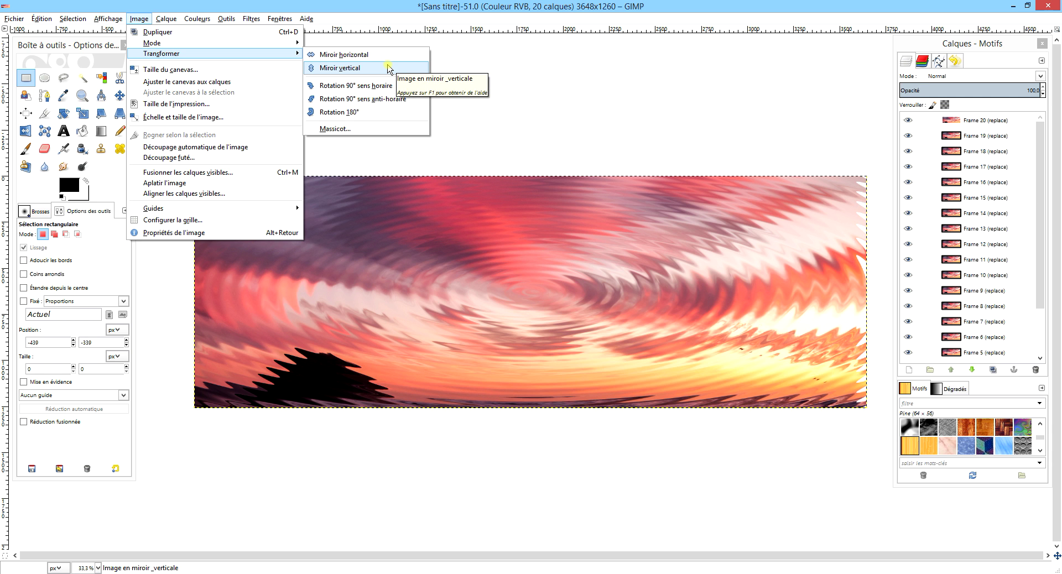
{"action": "left_click", "coordinate": [390, 67]}
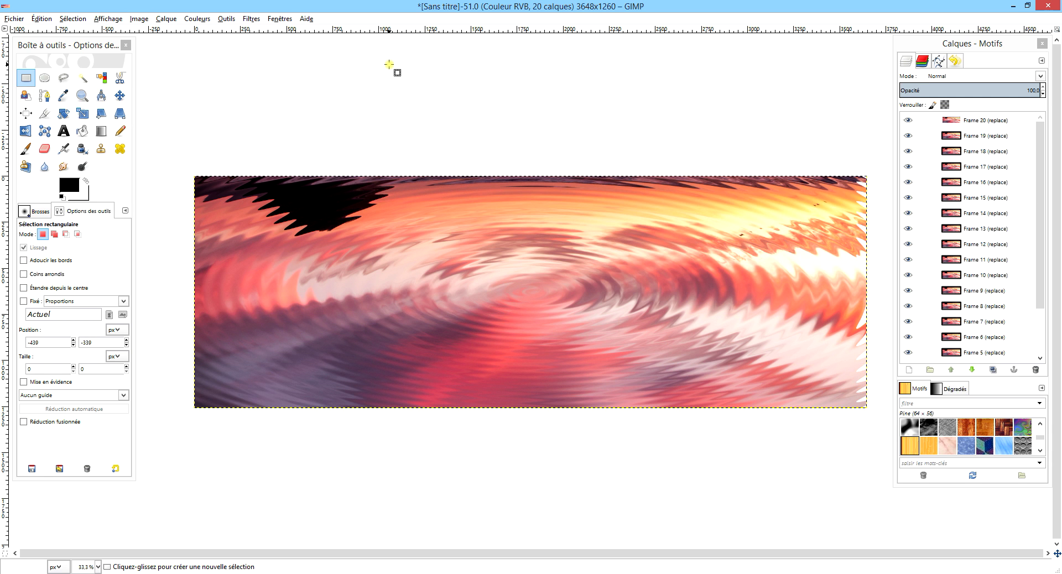
{"action": "left_click", "coordinate": [139, 19]}
{"action": "left_click", "coordinate": [216, 117]}
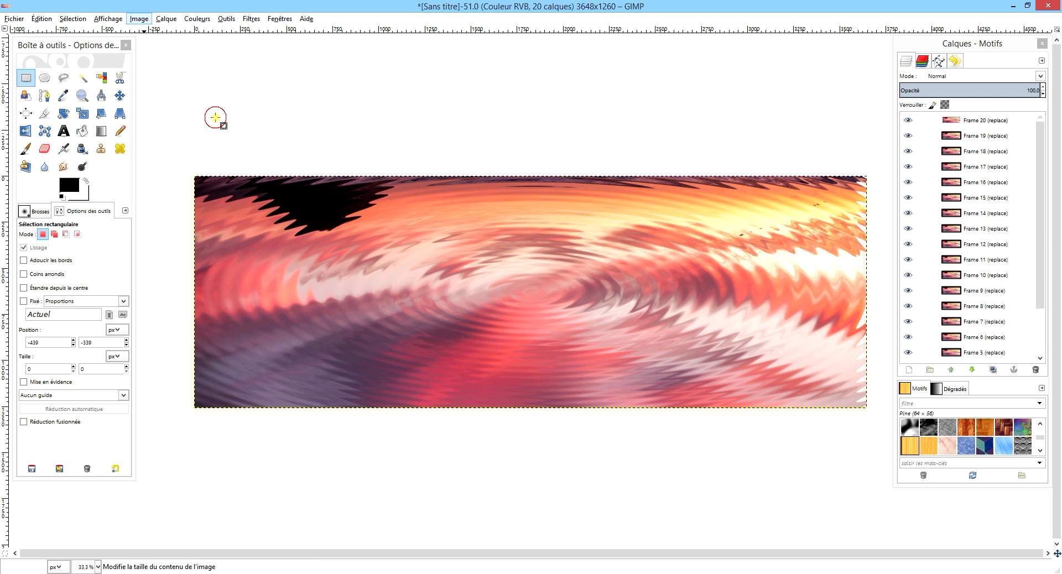
{"action": "mouse_move", "coordinate": [243, 117]}
{"action": "left_mouse_down"}
{"action": "mouse_move", "coordinate": [719, 298]}
{"action": "mouse_move", "coordinate": [711, 312]}
{"action": "left_mouse_up"}
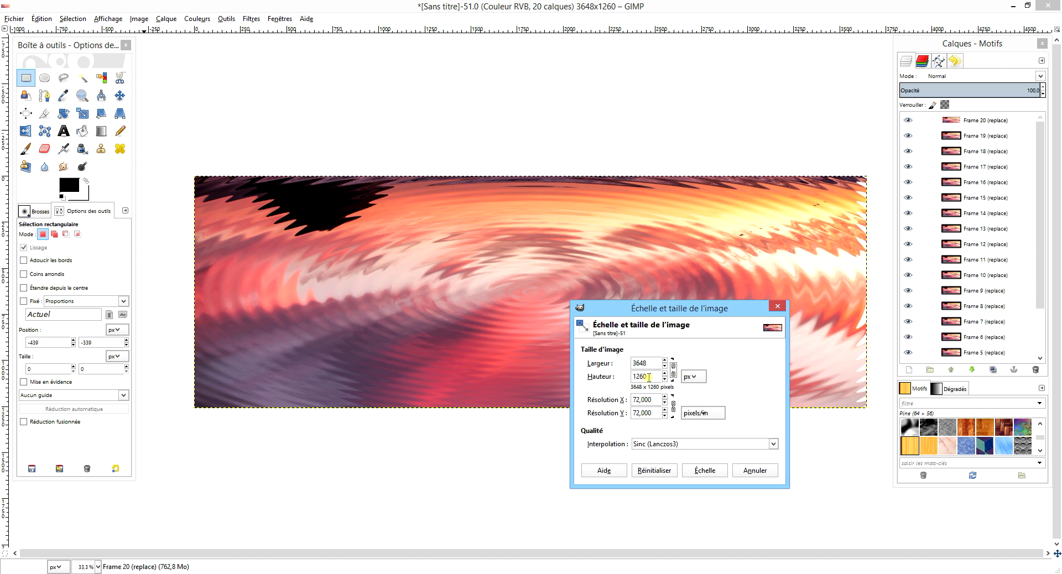
{"action": "key", "text": "Tab"}
{"action": "key", "text": "Tab"}
{"action": "left_click", "coordinate": [717, 472]}
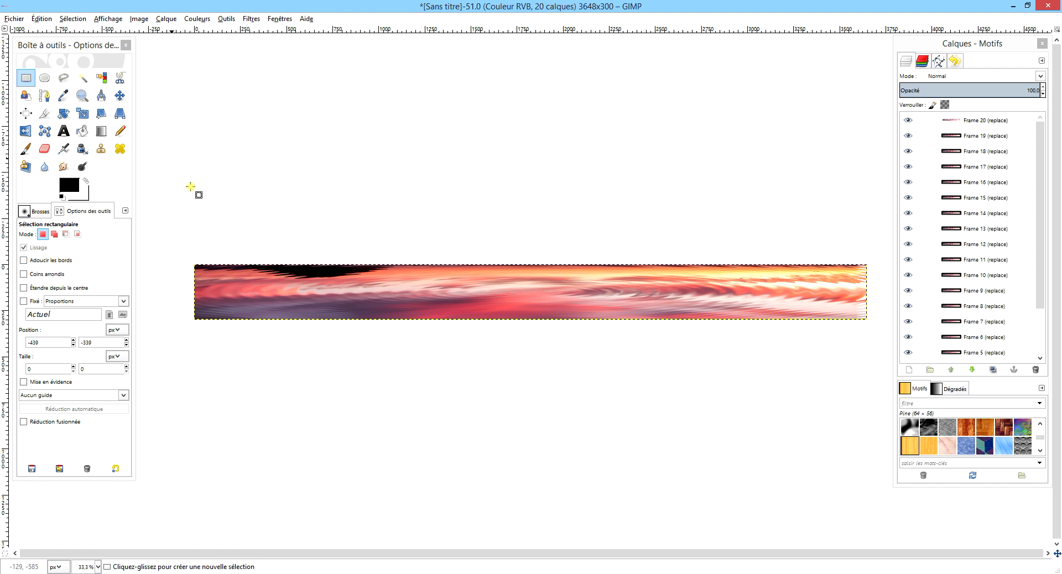
- Select all of the cropped sunset image and copy it
{"action": "left_click", "coordinate": [279, 18]}
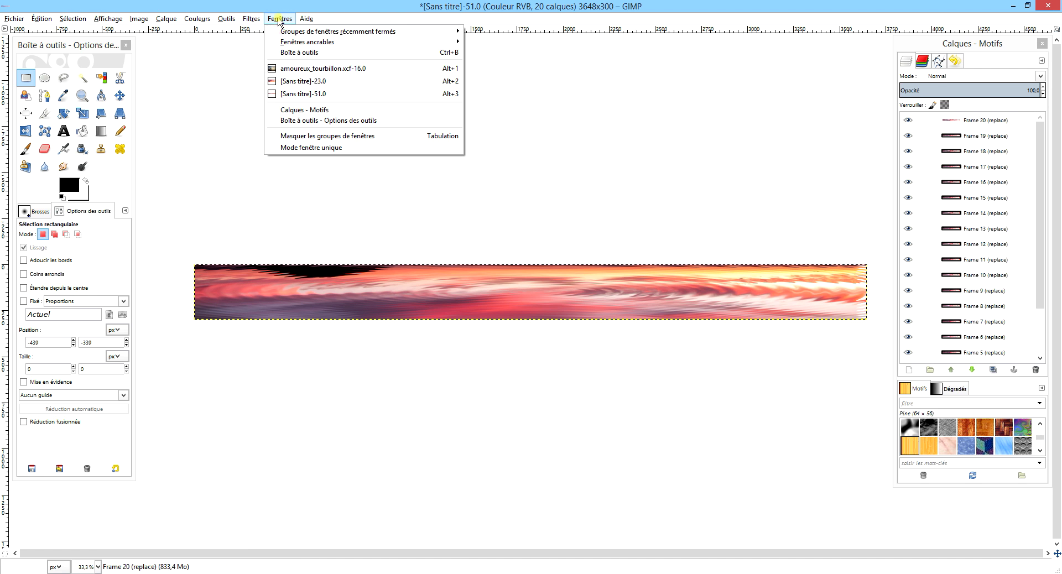
{"action": "left_click", "coordinate": [319, 84]}
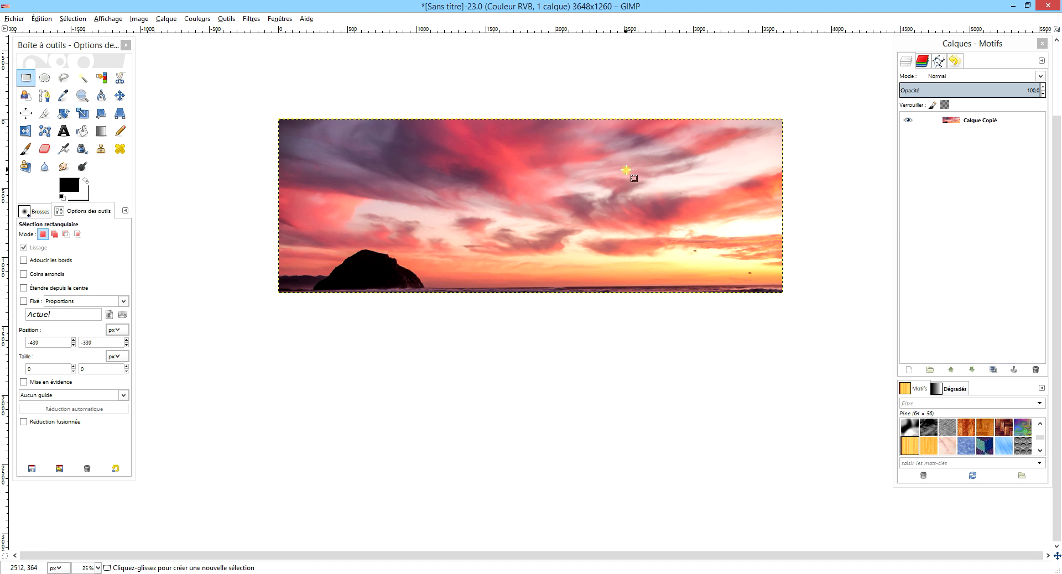
{"action": "left_click", "coordinate": [73, 19]}
{"action": "left_click", "coordinate": [74, 34]}
{"action": "left_click", "coordinate": [38, 19]}
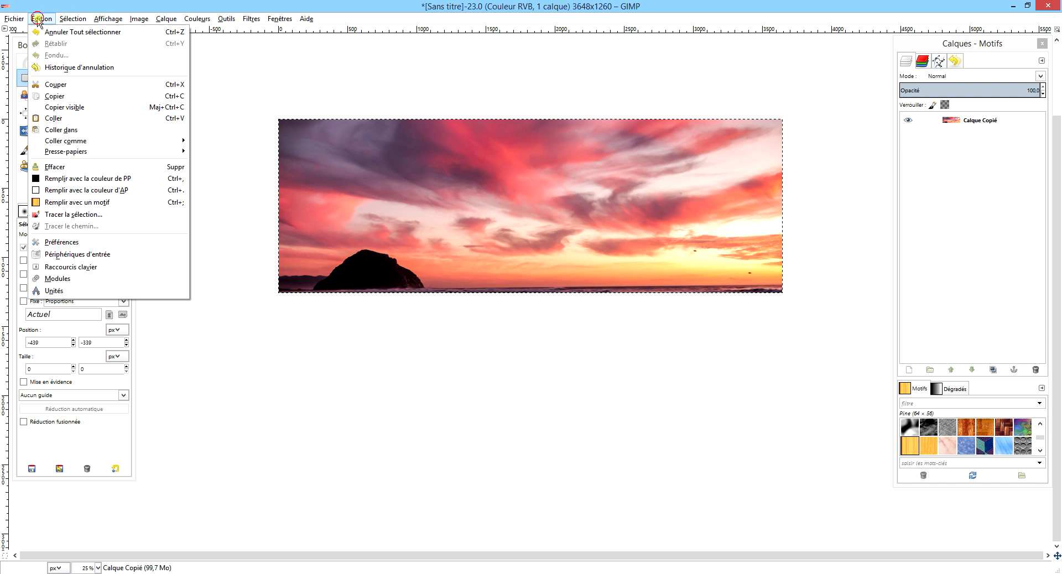
{"action": "left_click", "coordinate": [55, 97]}
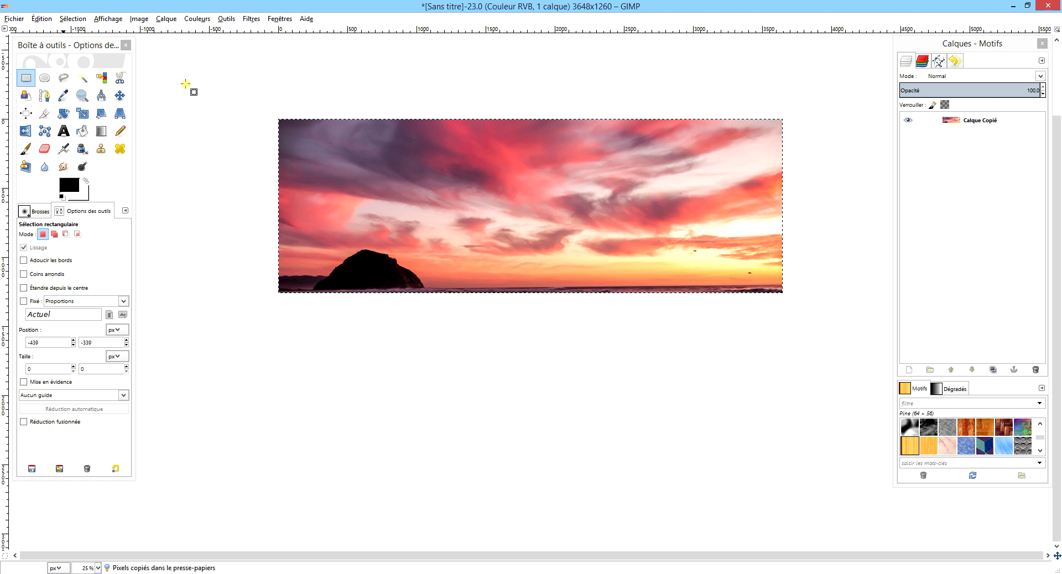
{"action": "left_click", "coordinate": [250, 20]}
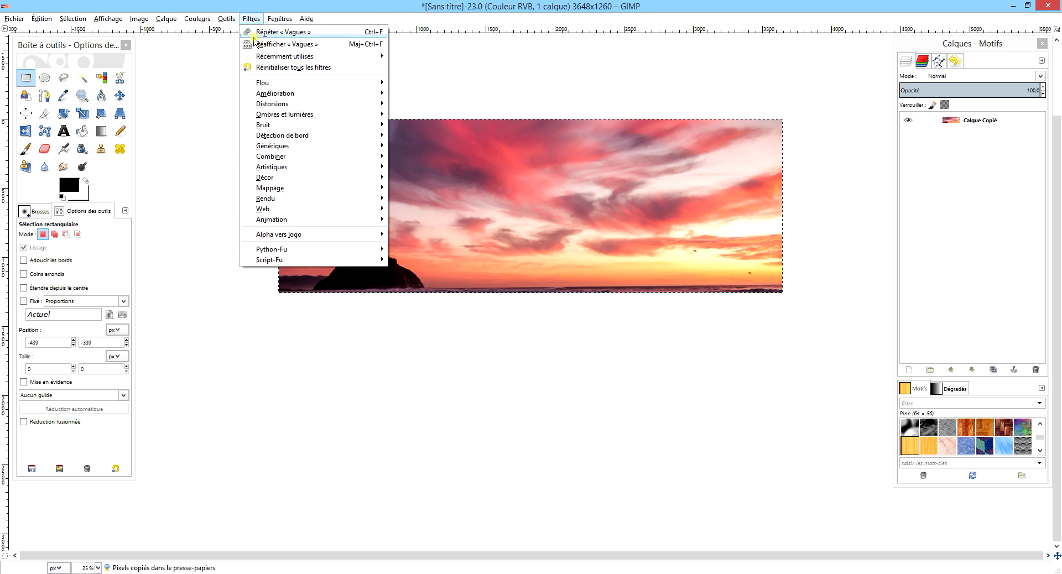
- Paste the sunset into the animation as a new layer and move it above the reflection
{"action": "left_click", "coordinate": [279, 19]}
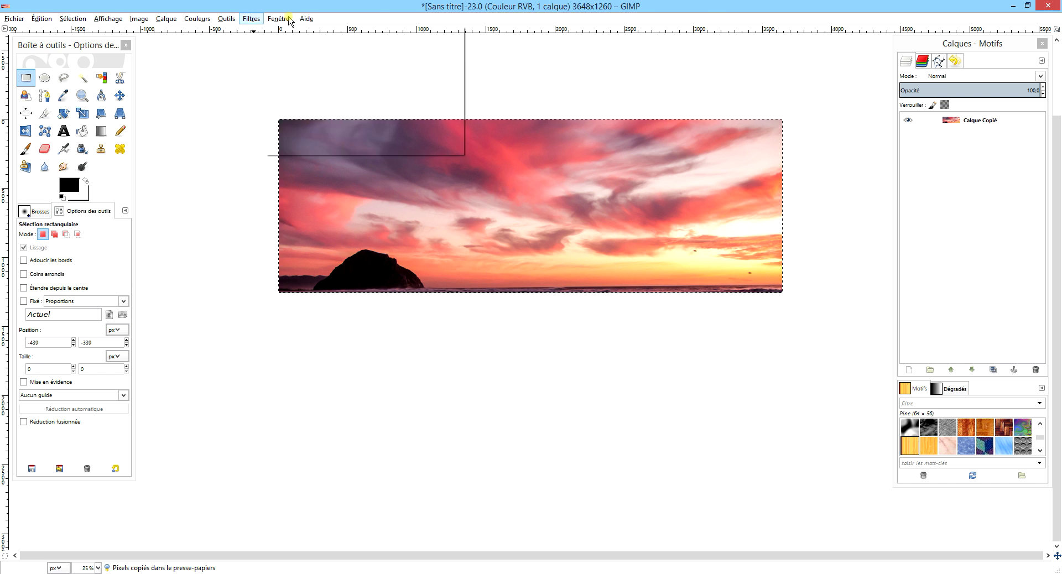
{"action": "left_click", "coordinate": [299, 95]}
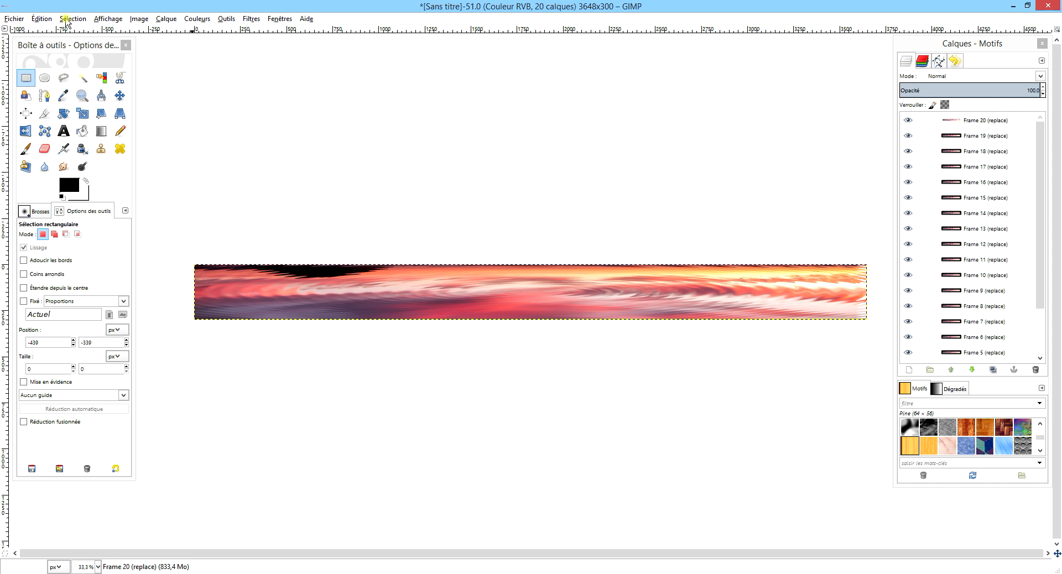
{"action": "left_click", "coordinate": [42, 19]}
{"action": "mouse_move", "coordinate": [83, 141]}
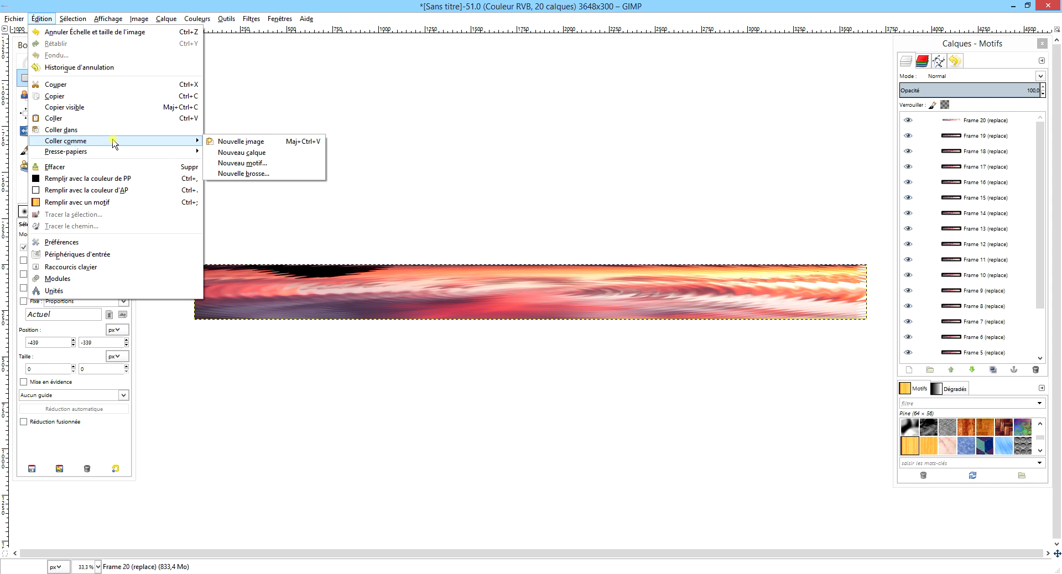
{"action": "left_click", "coordinate": [271, 158]}
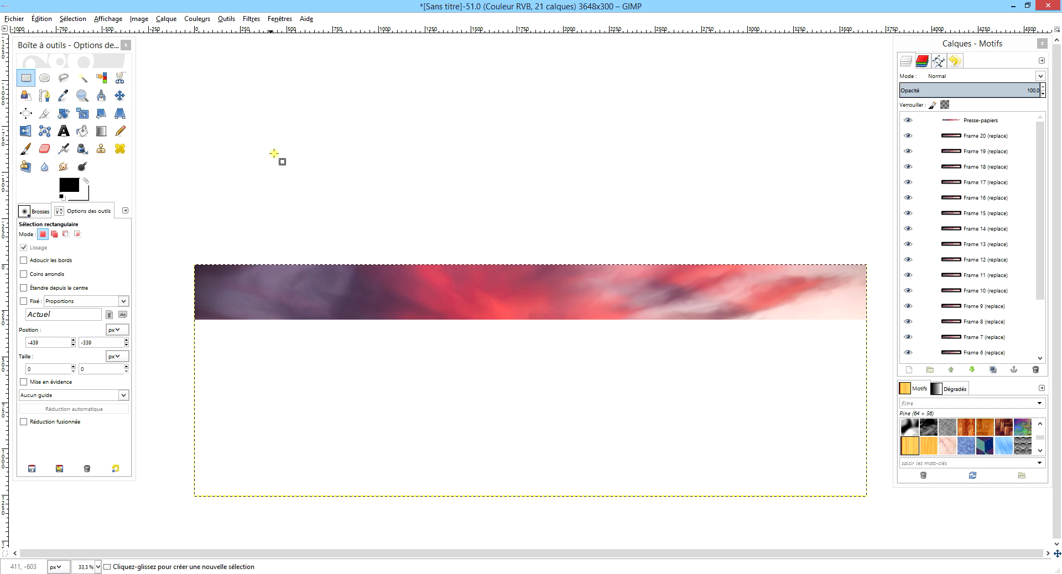
{"action": "left_click", "coordinate": [117, 95]}
{"action": "left_click_drag", "start_coordinate": [629, 458], "coordinate": [631, 228]}
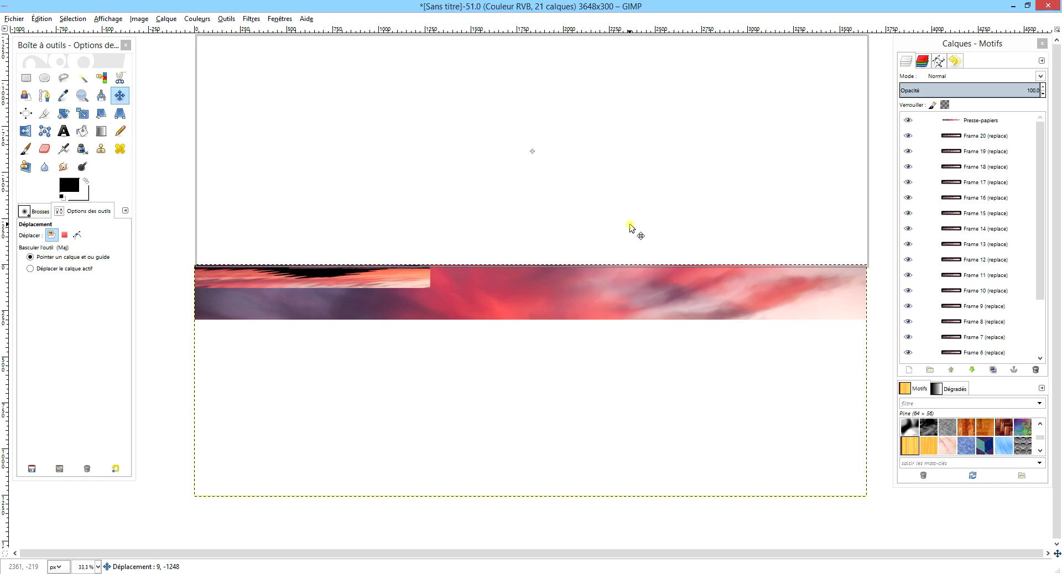
{"action": "left_click_drag", "start_coordinate": [631, 228], "coordinate": [630, 222]}
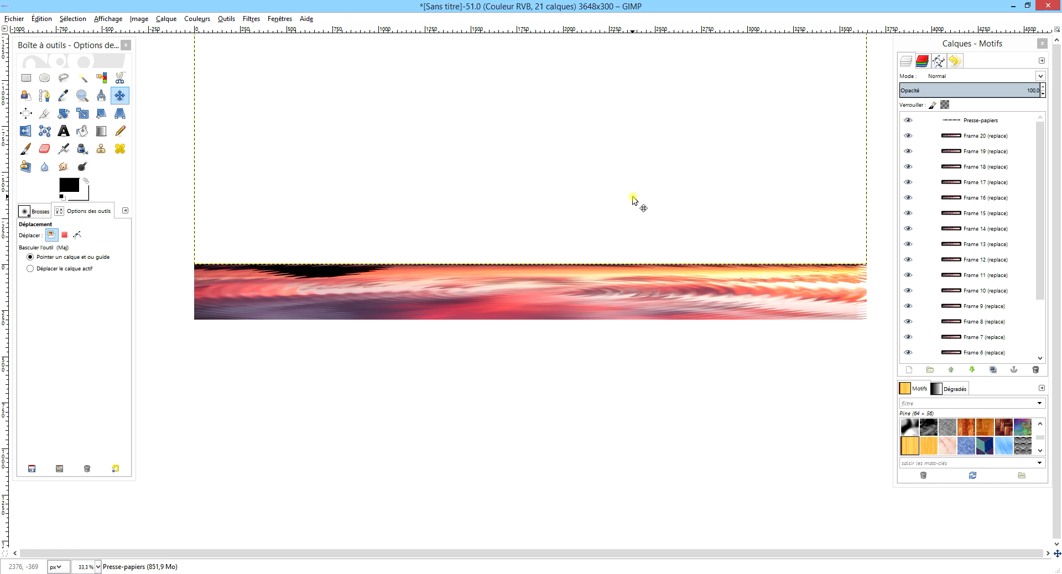
- Fit the canvas to all layers, enlarging the animation to 3648x1560
{"action": "key", "text": "minus"}
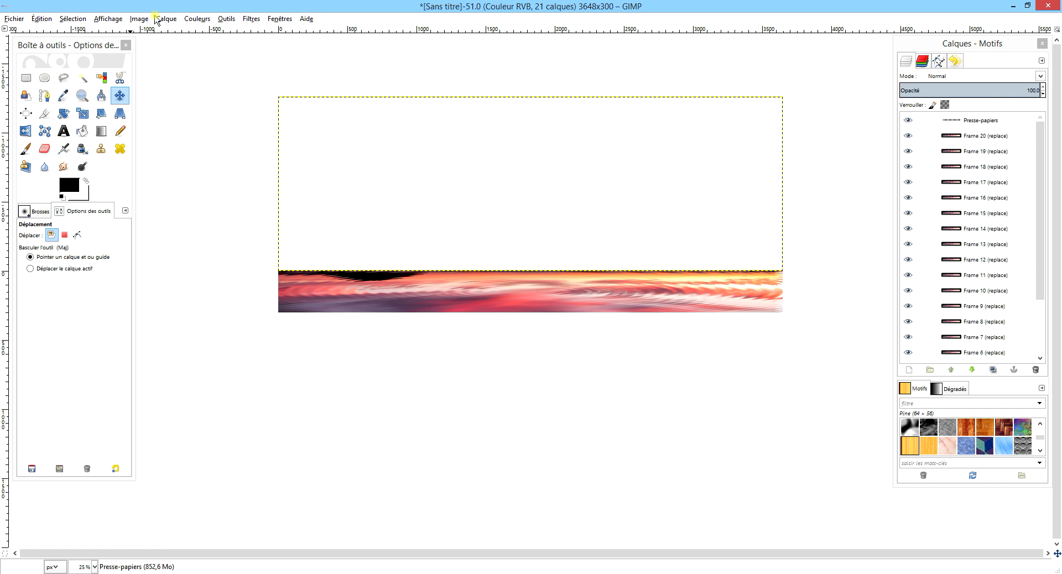
{"action": "left_click", "coordinate": [151, 20]}
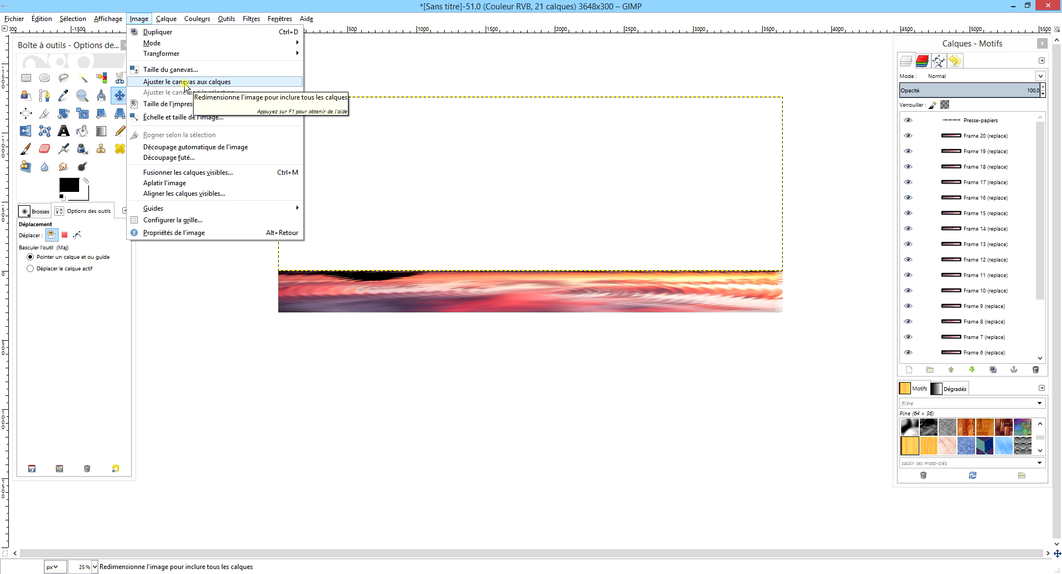
{"action": "left_click", "coordinate": [185, 87]}
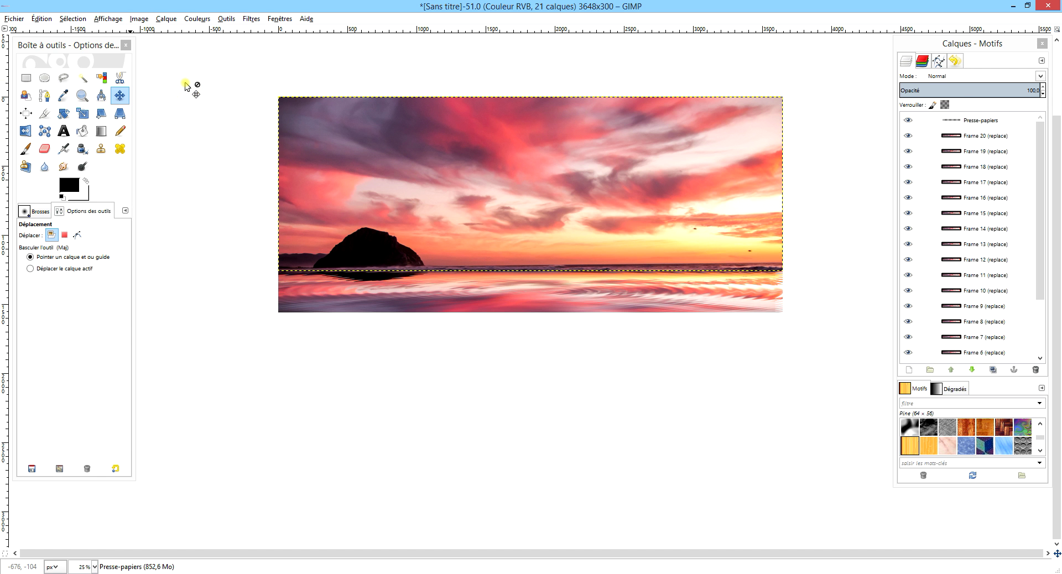
{"action": "scroll", "coordinate": [483, 279], "scroll_direction": "up", "scroll_amount": 1}
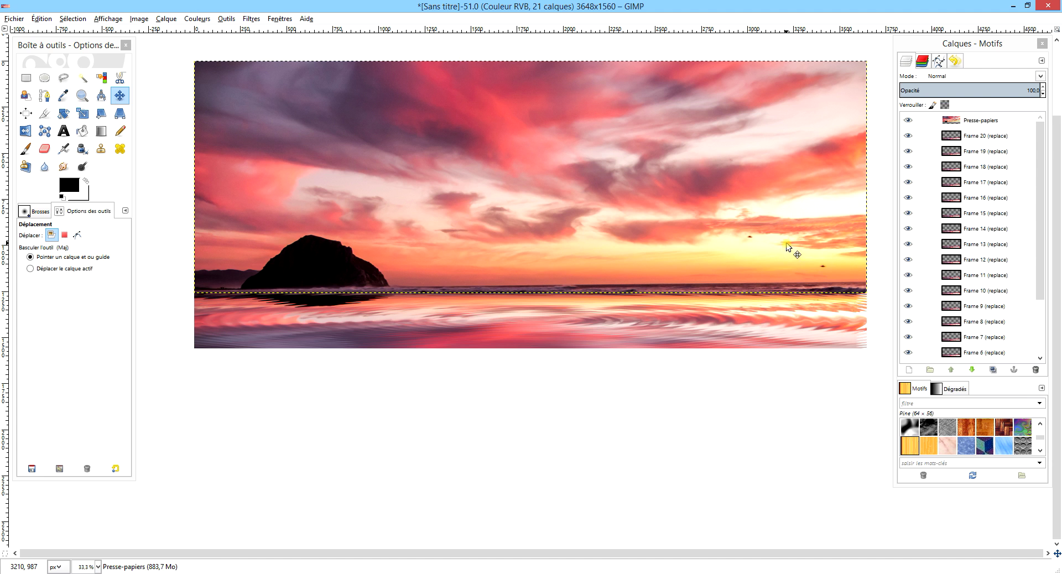
- Move the pasted sunset layer just above Frame 1 and nudge it slightly down
{"action": "mouse_move", "coordinate": [996, 120]}
{"action": "left_mouse_down"}
{"action": "mouse_move", "coordinate": [1008, 321]}
{"action": "mouse_move", "coordinate": [999, 350]}
{"action": "left_mouse_up"}
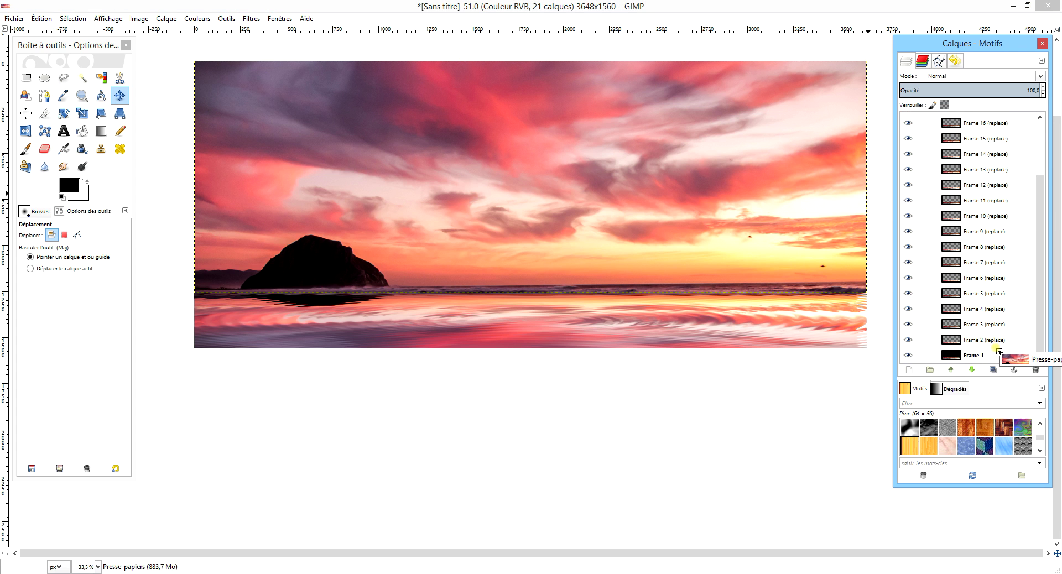
{"action": "left_click_drag", "start_coordinate": [999, 350], "coordinate": [998, 350]}
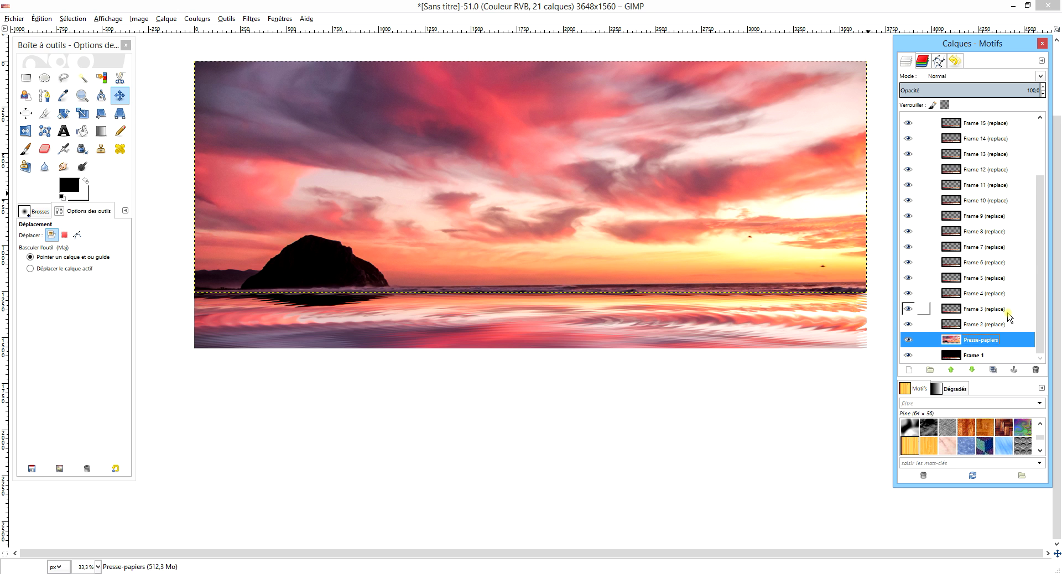
{"action": "left_click_drag", "start_coordinate": [715, 222], "coordinate": [715, 225]}
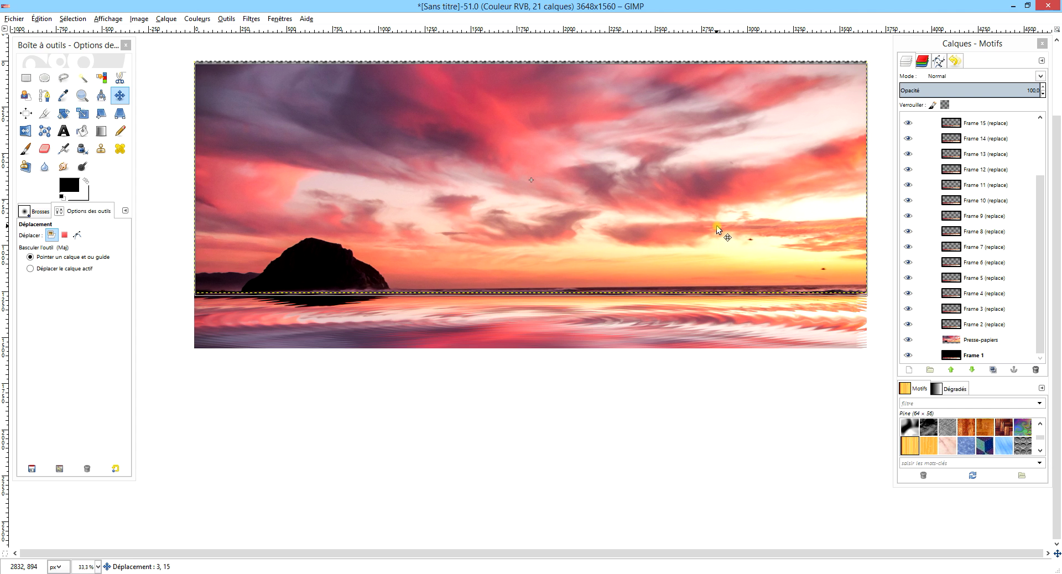
{"action": "left_click_drag", "start_coordinate": [715, 224], "coordinate": [715, 227]}
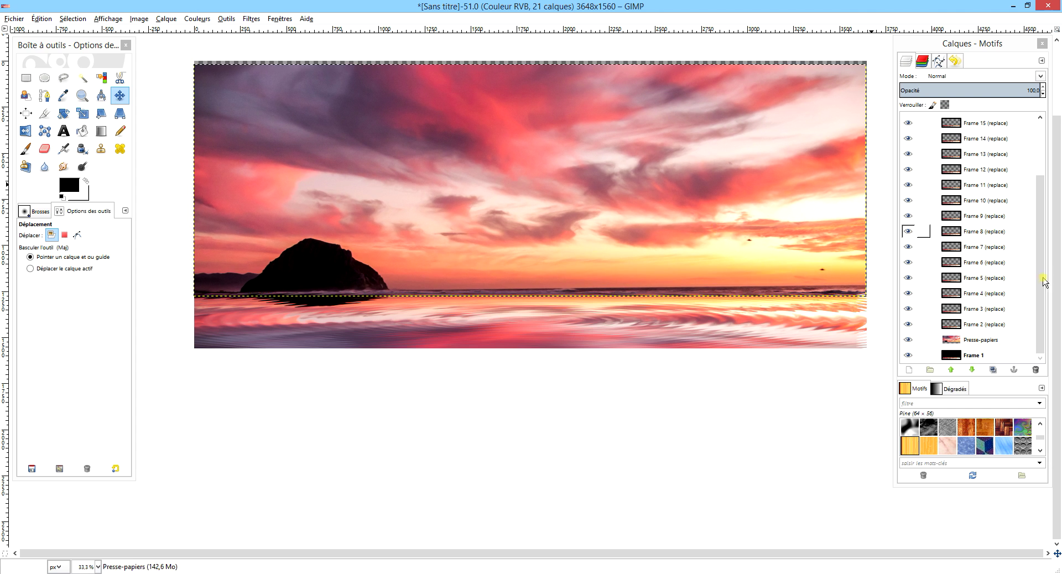
- Anchor the floating Presse-papiers layer down into Frame 1
{"action": "left_click", "coordinate": [990, 341]}
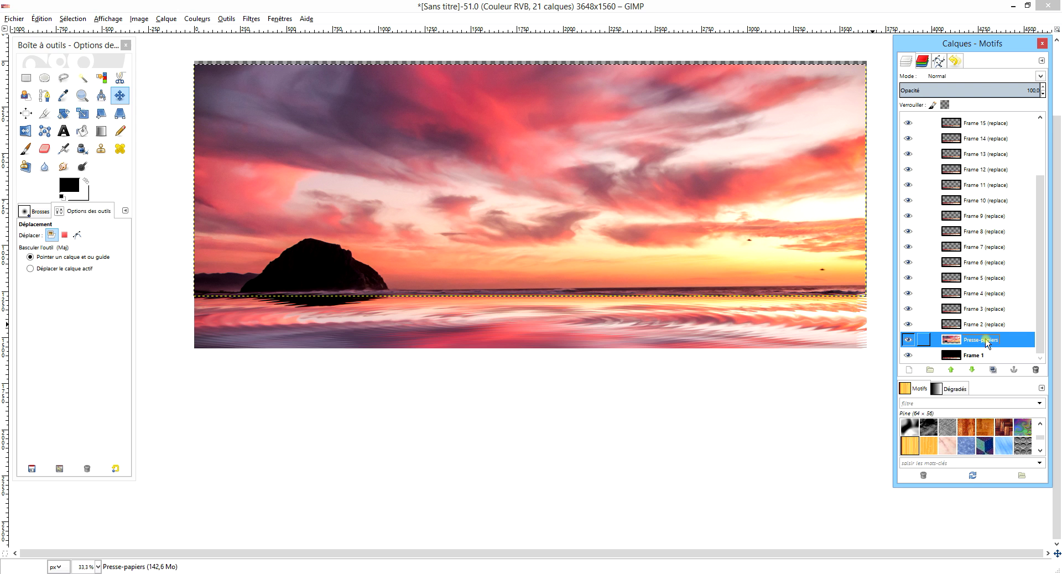
{"action": "right_click", "coordinate": [988, 341]}
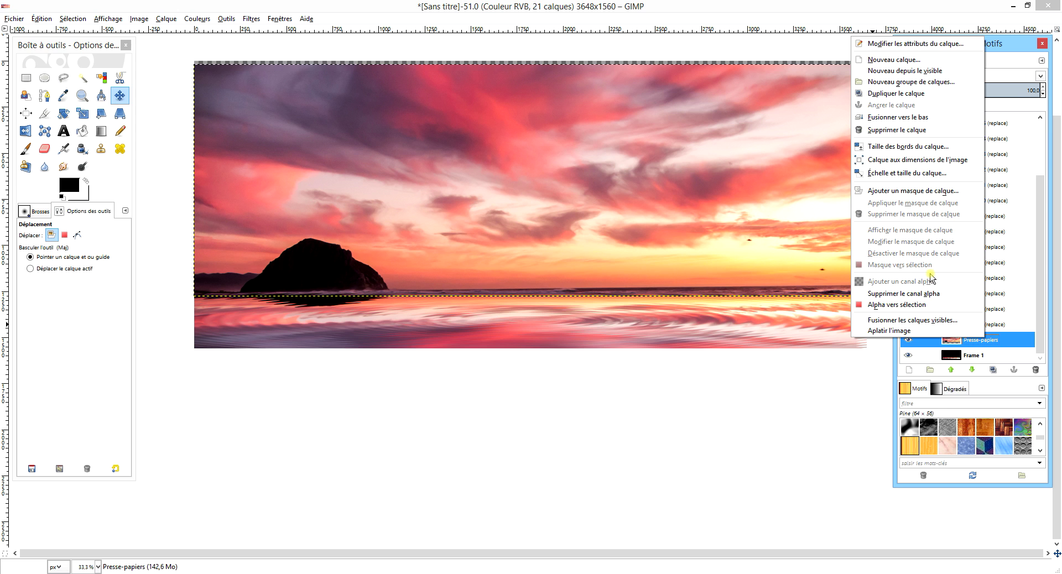
{"action": "left_click", "coordinate": [932, 117]}
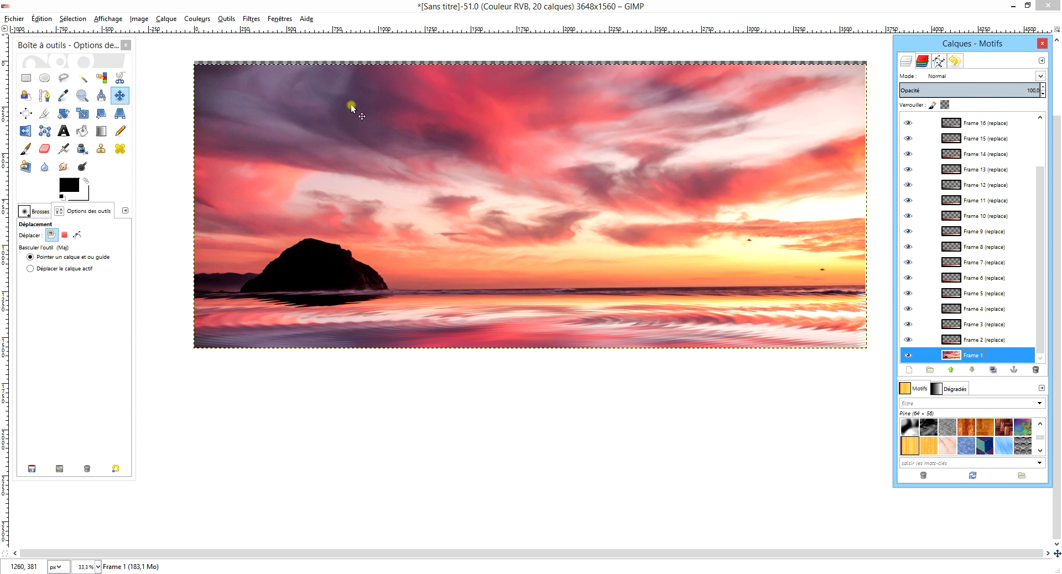
{"action": "left_click", "coordinate": [26, 77]}
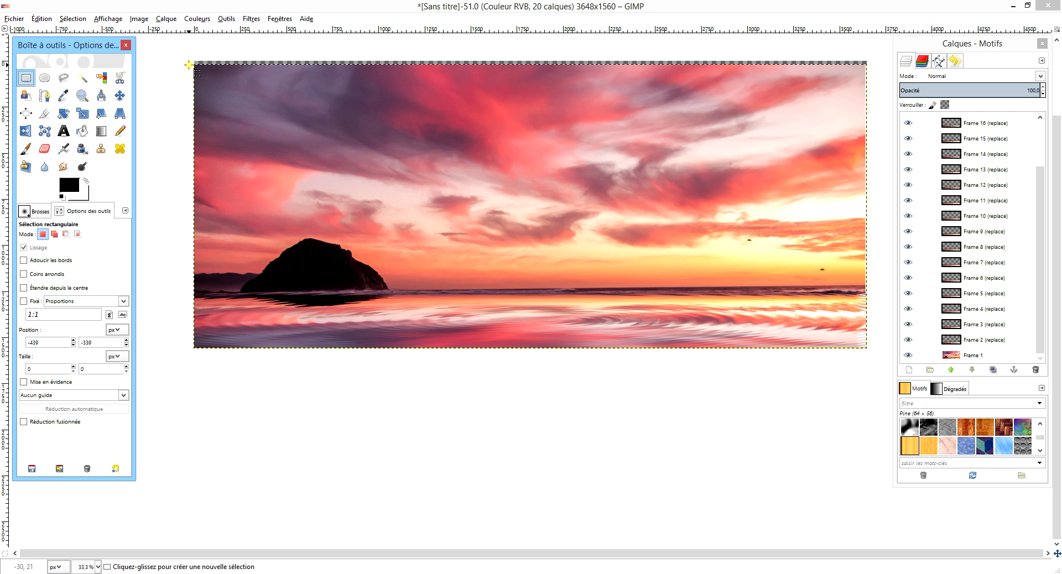
- Crop the animation to 3584x1524, trimming the ragged top and left edges, then deselect
{"action": "left_click_drag", "start_coordinate": [188, 65], "coordinate": [858, 365]}
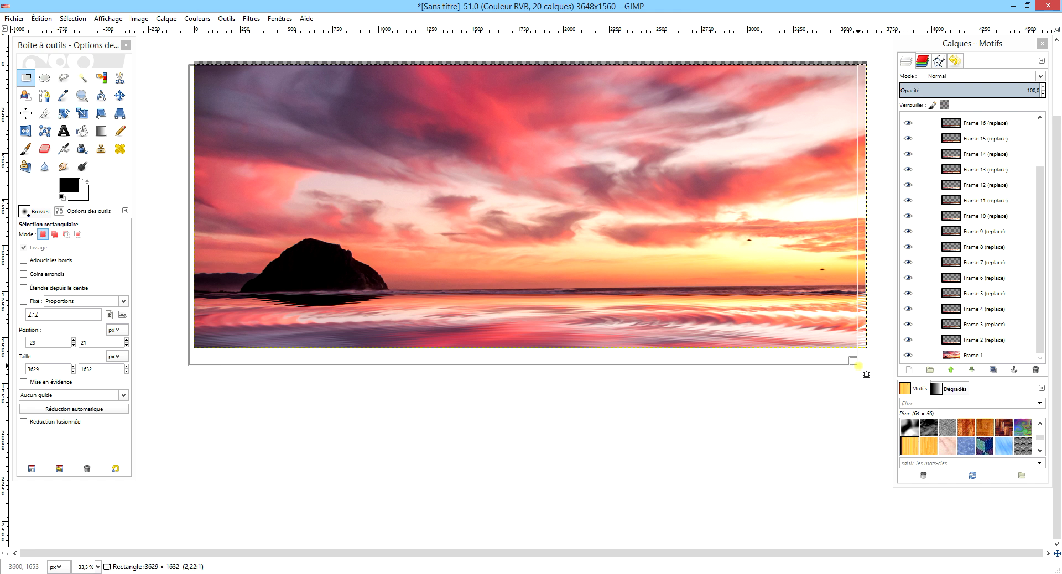
{"action": "left_click_drag", "start_coordinate": [650, 71], "coordinate": [646, 74]}
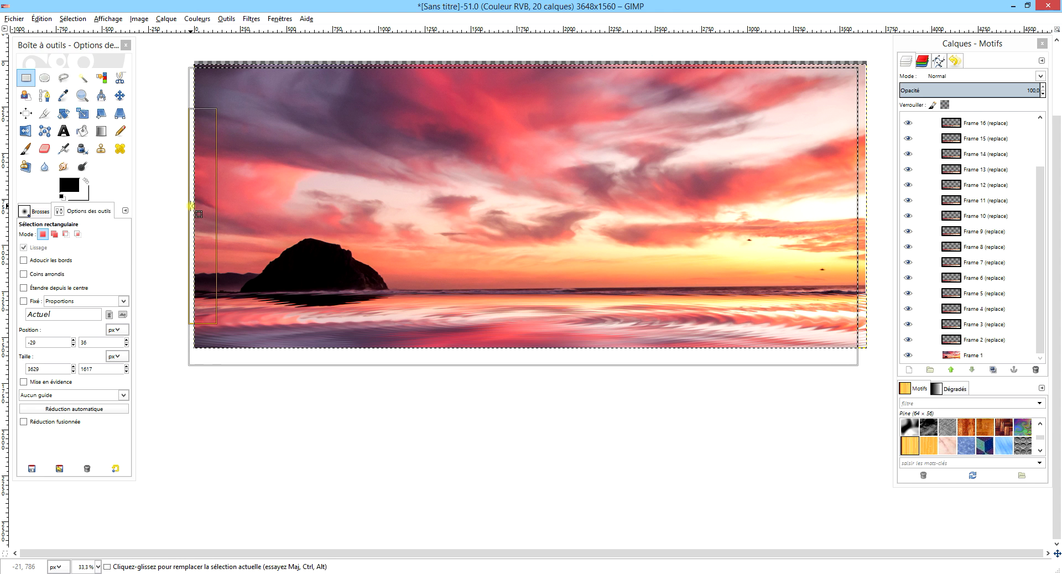
{"action": "left_click_drag", "start_coordinate": [189, 206], "coordinate": [198, 206]}
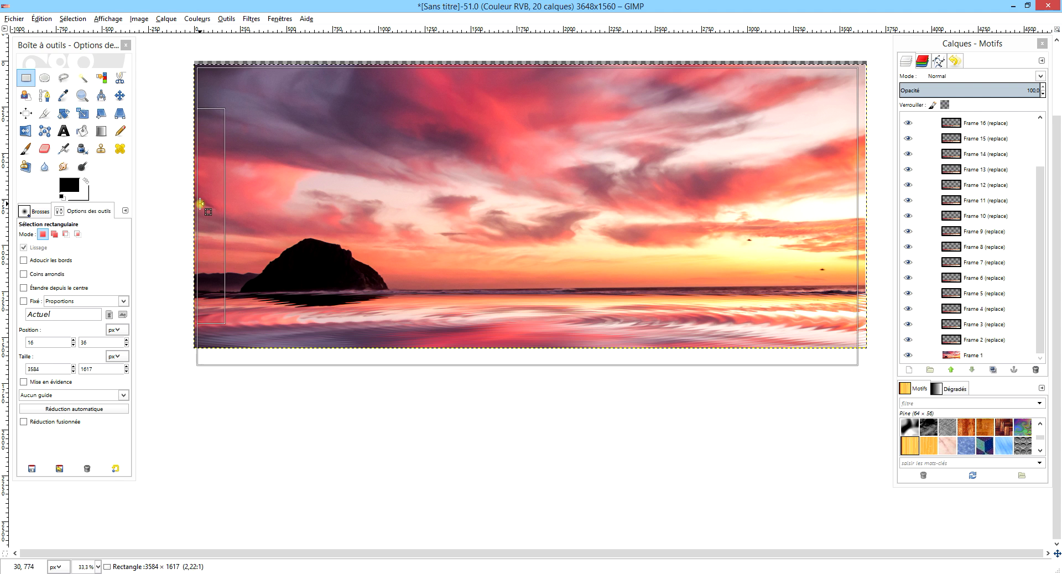
{"action": "left_click", "coordinate": [138, 18]}
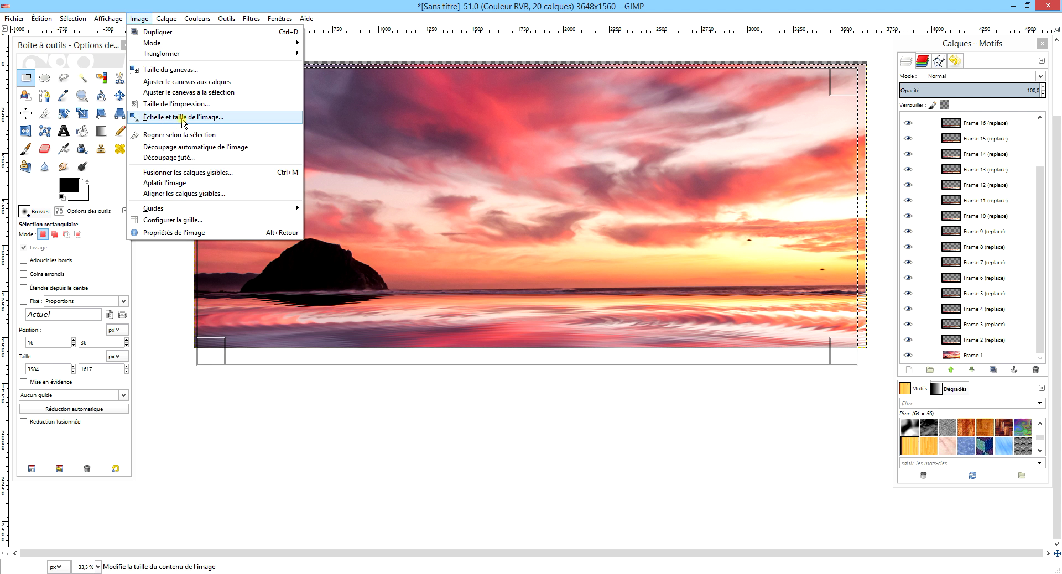
{"action": "left_click", "coordinate": [182, 136]}
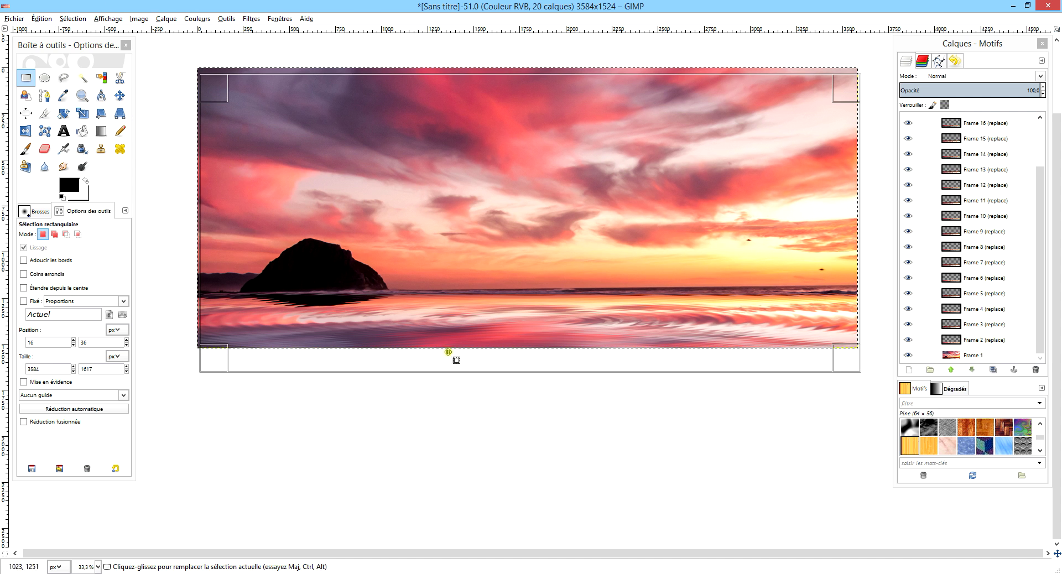
{"action": "left_click", "coordinate": [680, 432]}
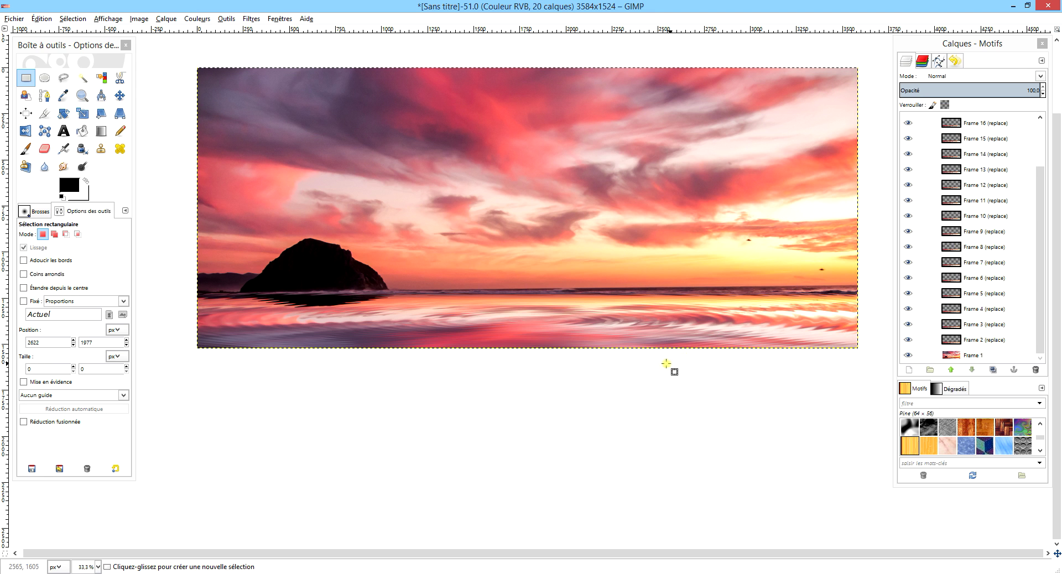
{"action": "scroll", "coordinate": [1032, 305], "scroll_direction": "up", "scroll_amount": 3}
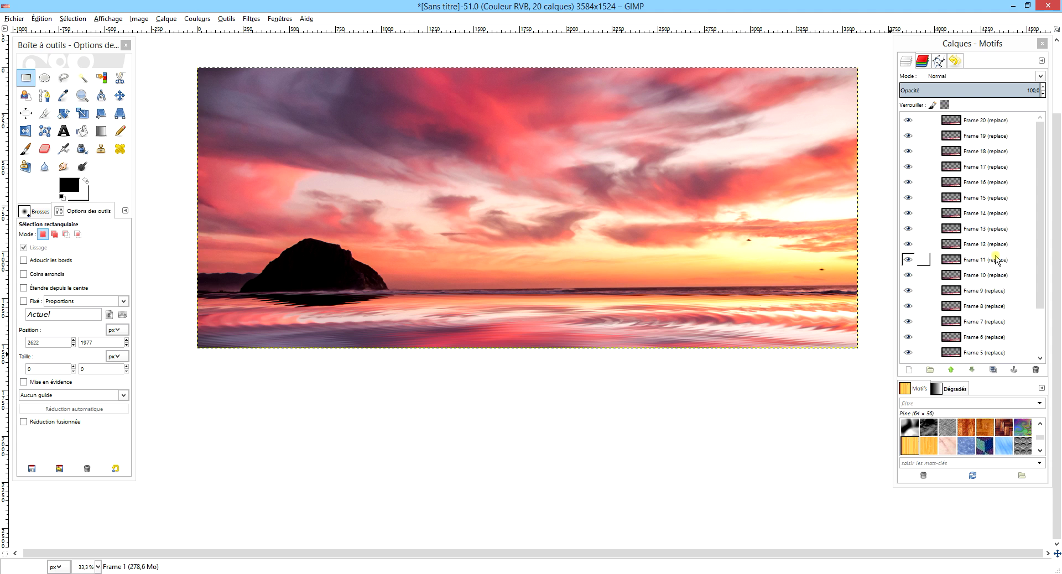
{"action": "scroll", "coordinate": [1032, 305], "scroll_direction": "down", "scroll_amount": 3}
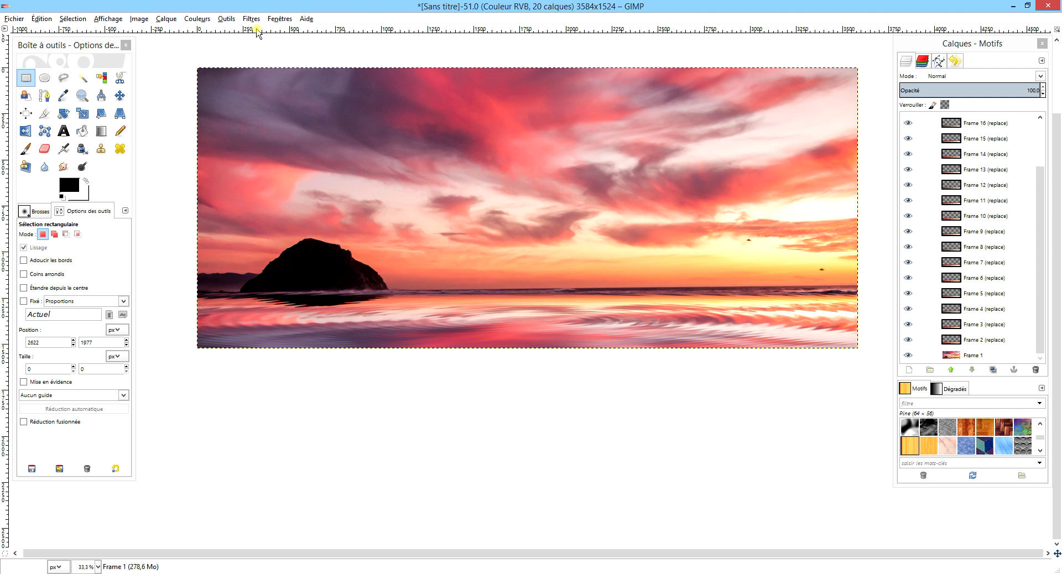
- Bring up amoureux_tourbillon.xcf, zoom in on the couple, and choose the Paths tool
{"action": "left_click", "coordinate": [253, 20]}
{"action": "mouse_move", "coordinate": [279, 19]}
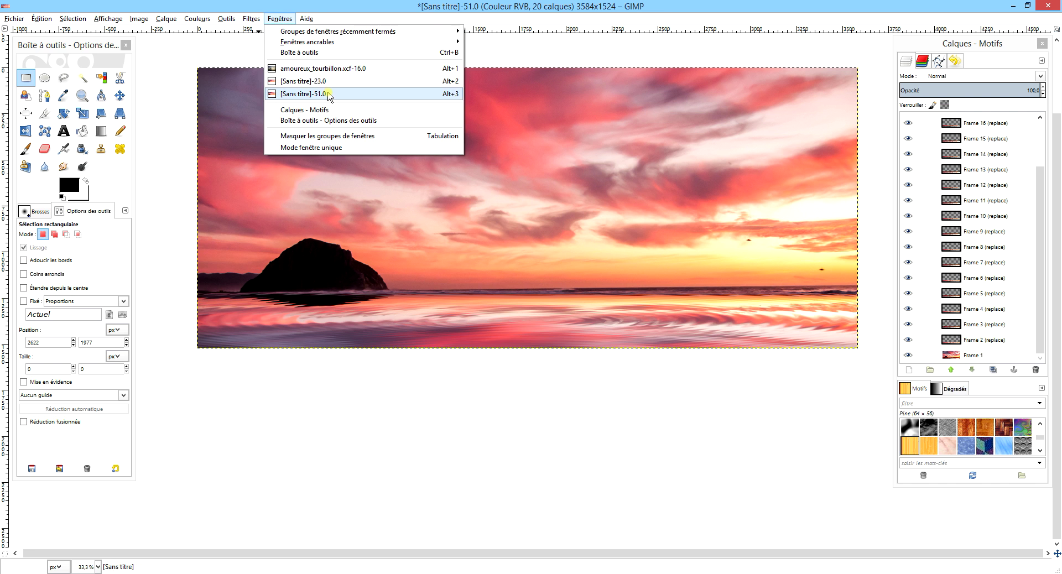
{"action": "left_click", "coordinate": [331, 70]}
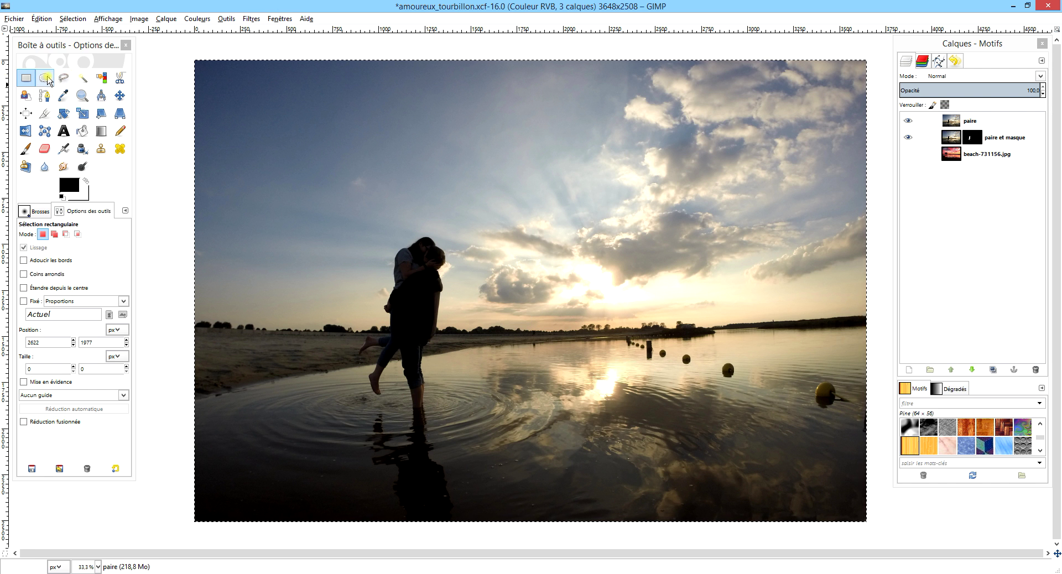
{"action": "left_click", "coordinate": [83, 96]}
{"action": "left_click_drag", "start_coordinate": [308, 230], "coordinate": [523, 469]}
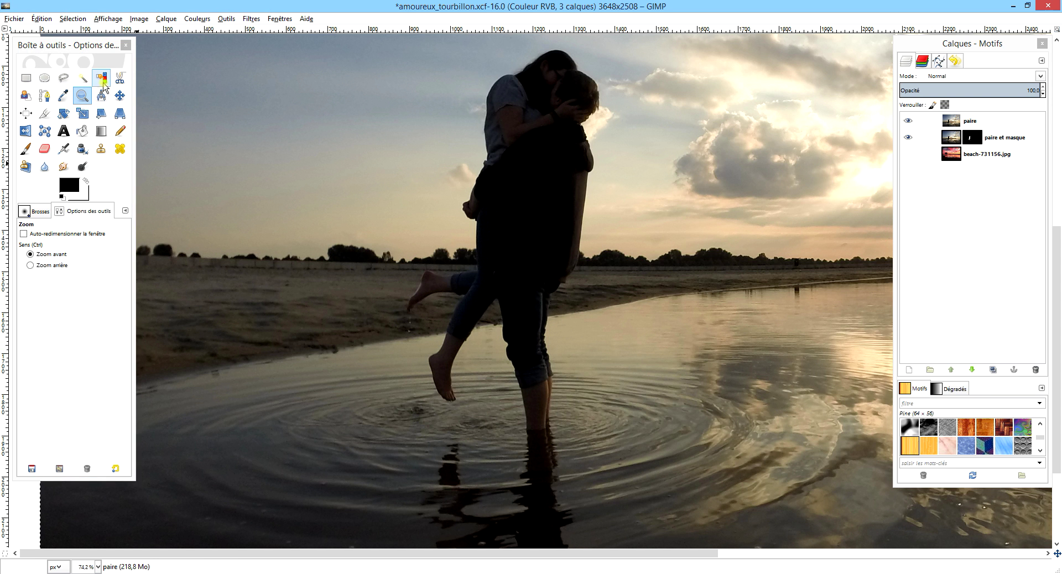
{"action": "left_click", "coordinate": [101, 78]}
{"action": "left_click", "coordinate": [44, 96]}
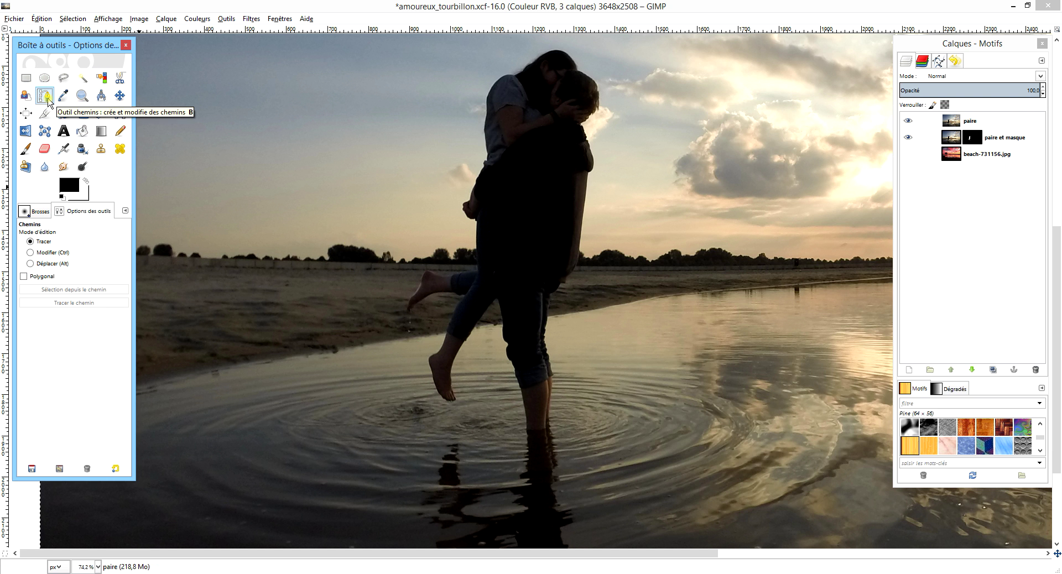
{"action": "scroll", "coordinate": [525, 429], "scroll_direction": "up", "scroll_amount": 2, "text": "ctrl"}
{"action": "scroll", "coordinate": [516, 405], "scroll_direction": "up", "scroll_amount": 1, "text": "ctrl"}
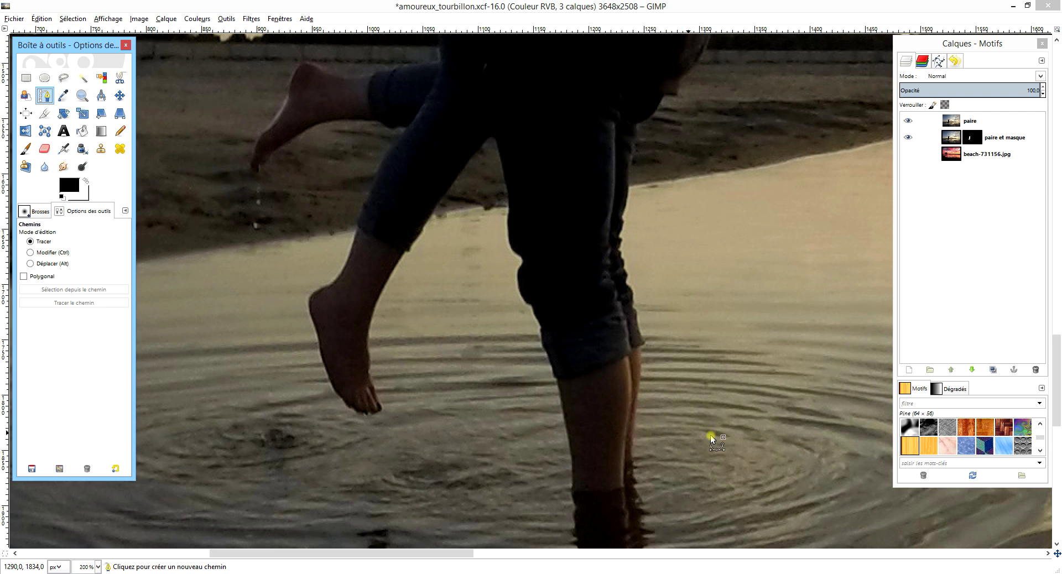
- Trace path nodes from the ankle in the water up the leg to the trouser edge
{"action": "left_click", "coordinate": [622, 488]}
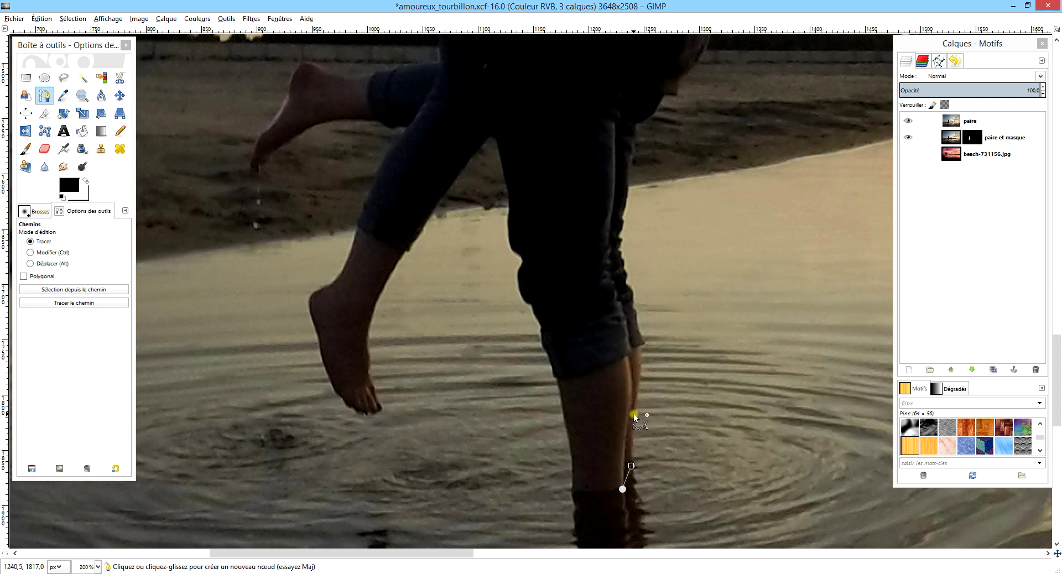
{"action": "left_click_drag", "start_coordinate": [637, 412], "coordinate": [639, 408]}
{"action": "left_click", "coordinate": [640, 348]}
{"action": "left_click", "coordinate": [639, 325]}
{"action": "left_click", "coordinate": [637, 310]}
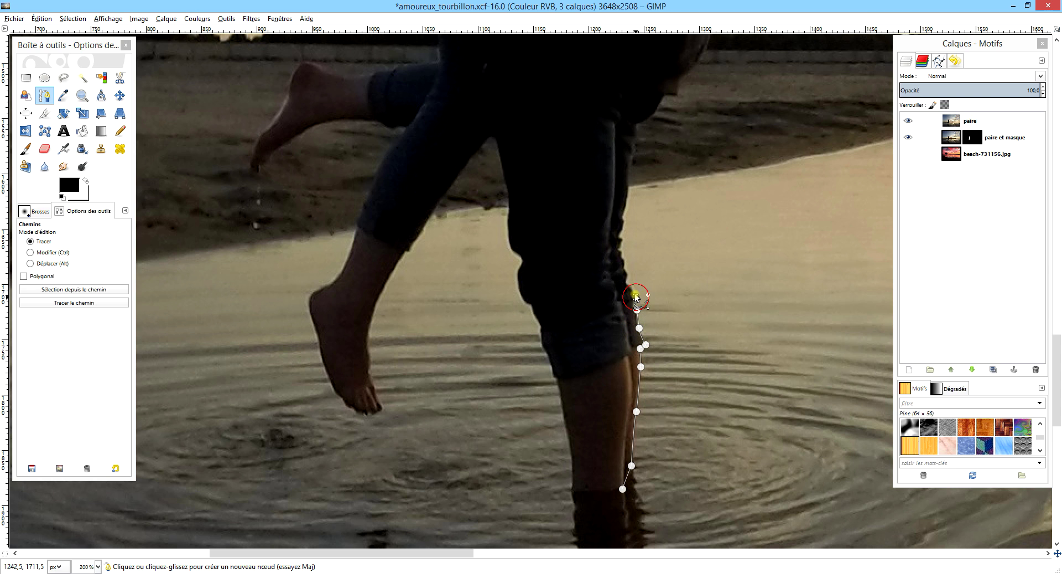
{"action": "left_click", "coordinate": [623, 254]}
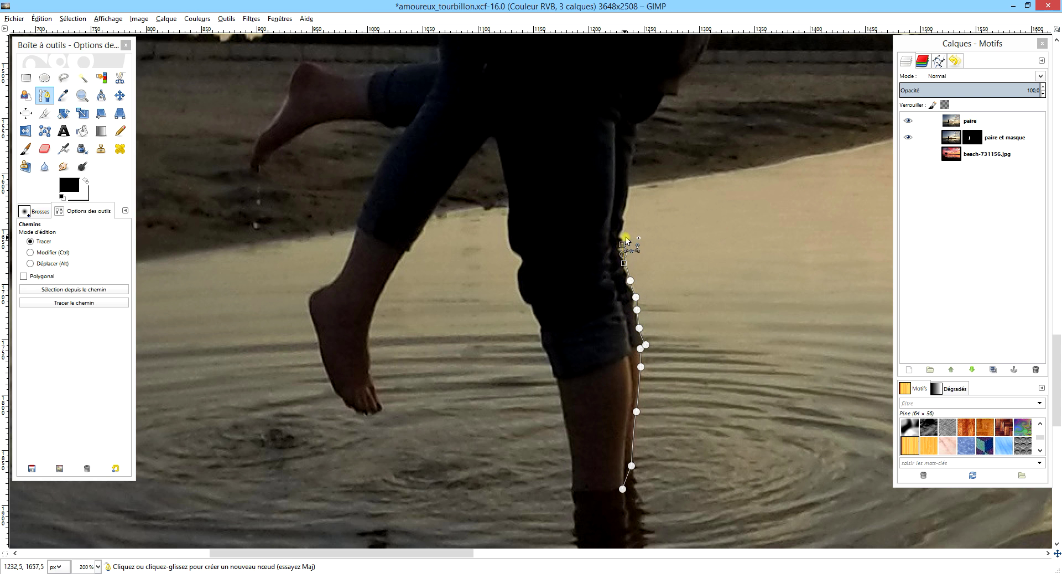
{"action": "left_click", "coordinate": [623, 234]}
{"action": "left_click", "coordinate": [625, 212]}
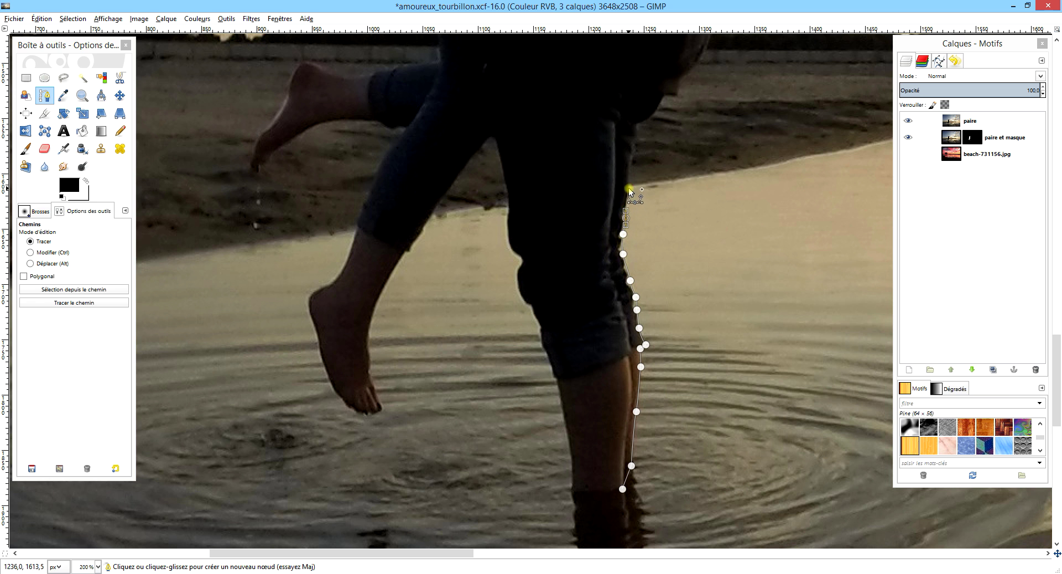
{"action": "left_click_drag", "start_coordinate": [629, 188], "coordinate": [629, 177]}
{"action": "scroll", "coordinate": [654, 157], "scroll_direction": "up", "scroll_amount": 3}
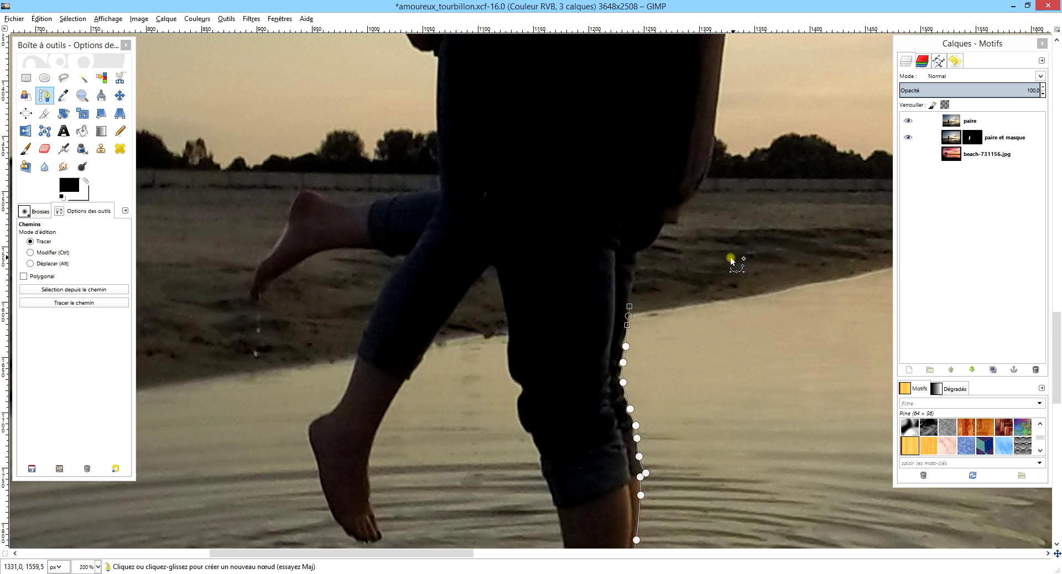
- Continue the path along the trouser leg and hip up the man's back toward the shoulder
{"action": "left_click", "coordinate": [636, 273]}
{"action": "left_click", "coordinate": [646, 247]}
{"action": "left_click", "coordinate": [658, 231]}
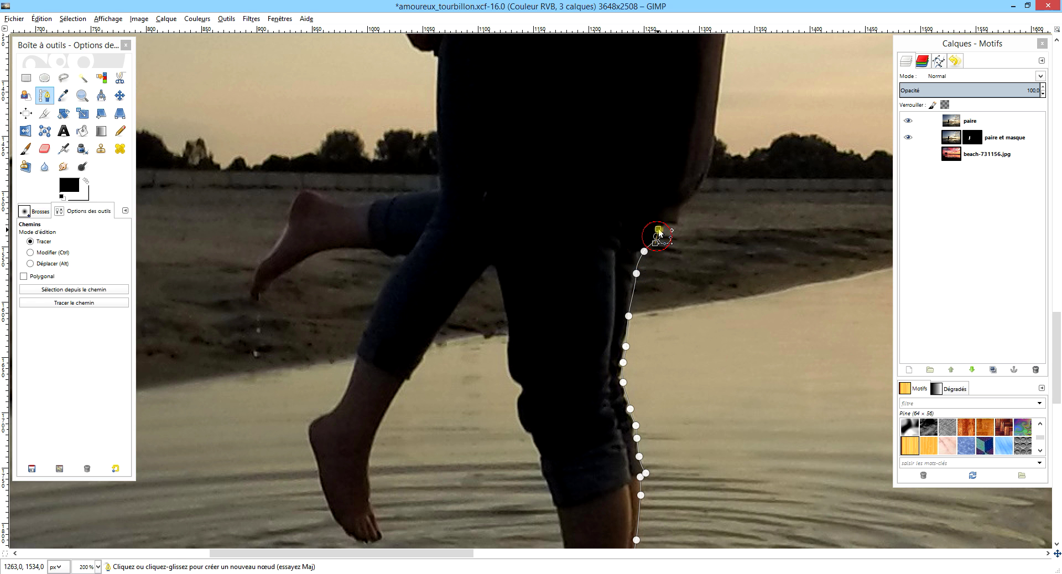
{"action": "left_click", "coordinate": [670, 227]}
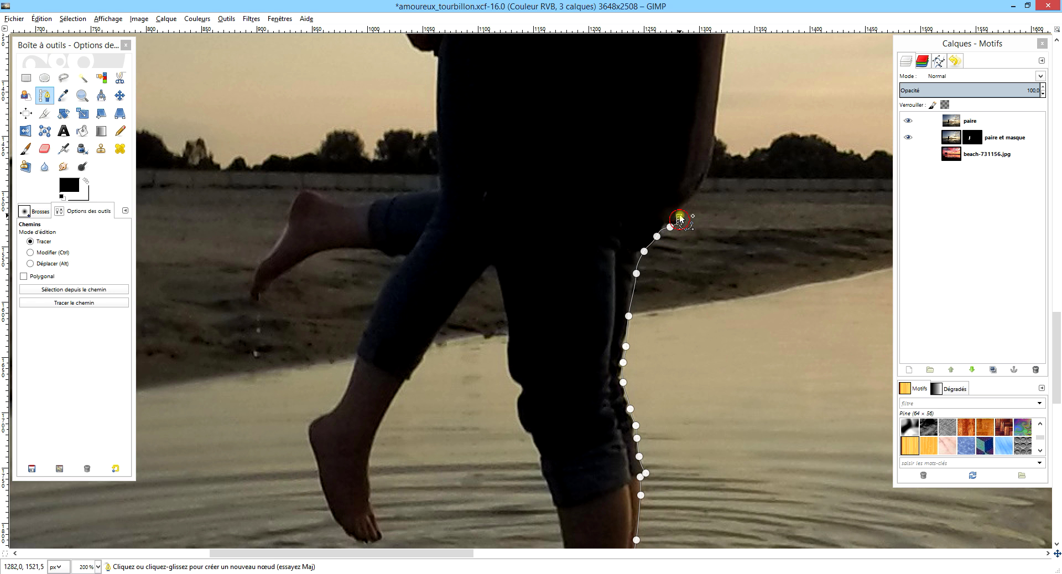
{"action": "left_click", "coordinate": [682, 209]}
{"action": "left_click_drag", "start_coordinate": [705, 179], "coordinate": [709, 168]}
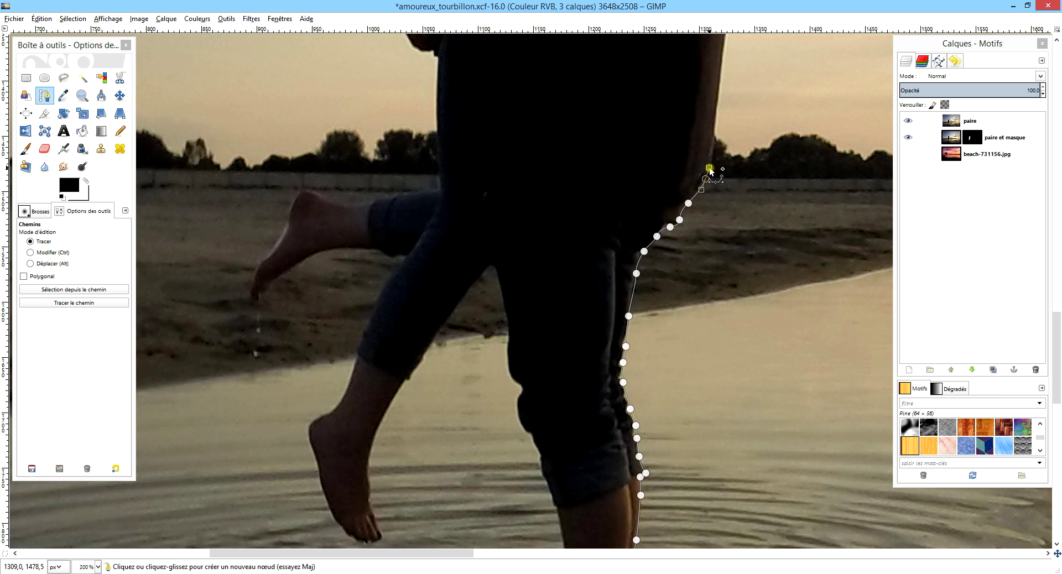
{"action": "scroll", "coordinate": [730, 149], "scroll_direction": "up", "scroll_amount": 5}
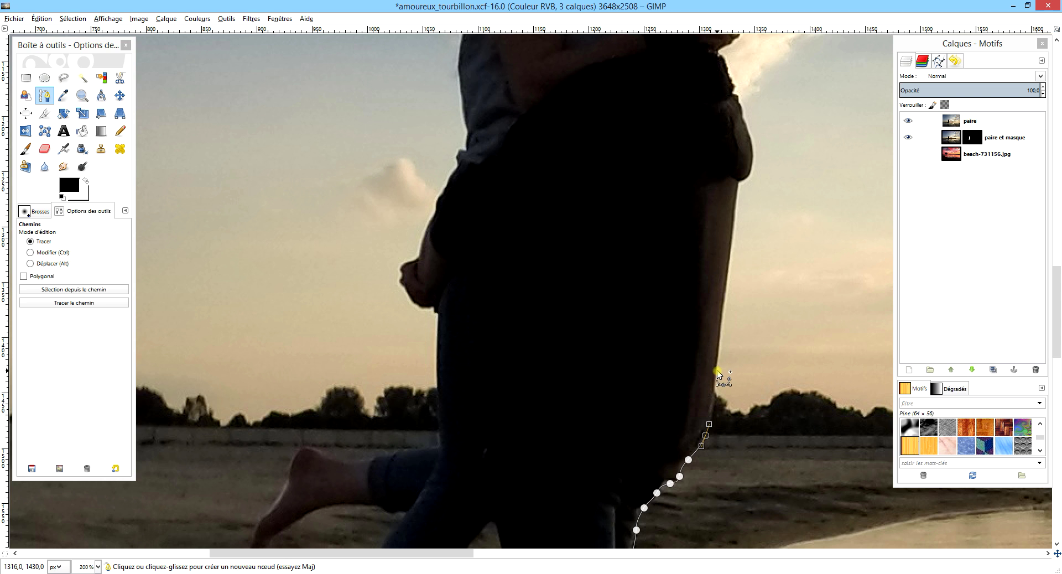
{"action": "left_click_drag", "start_coordinate": [717, 370], "coordinate": [718, 358]}
{"action": "left_click", "coordinate": [730, 257]}
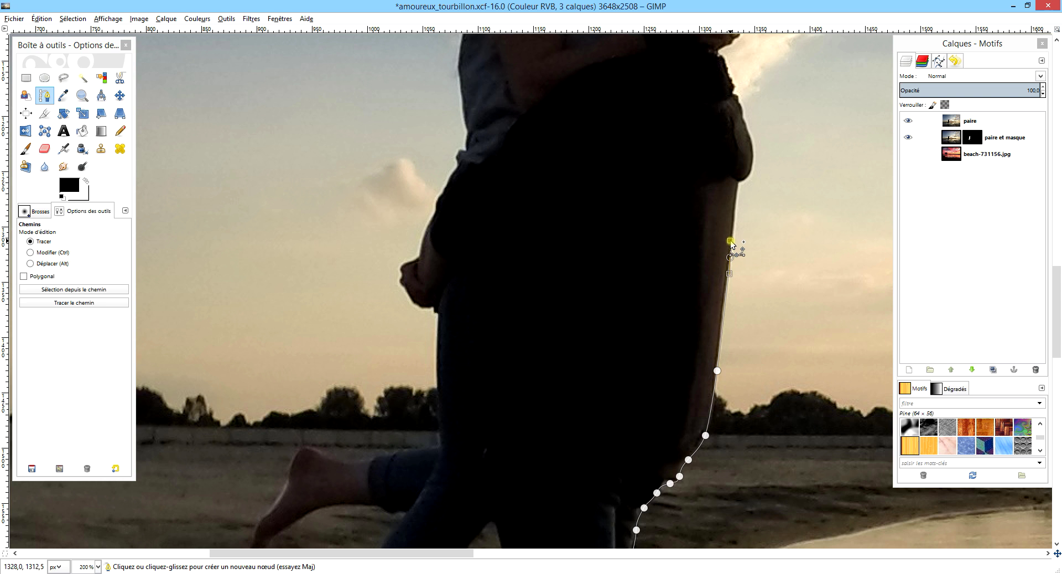
{"action": "left_click_drag", "start_coordinate": [736, 210], "coordinate": [753, 165]}
{"action": "left_click", "coordinate": [741, 185]}
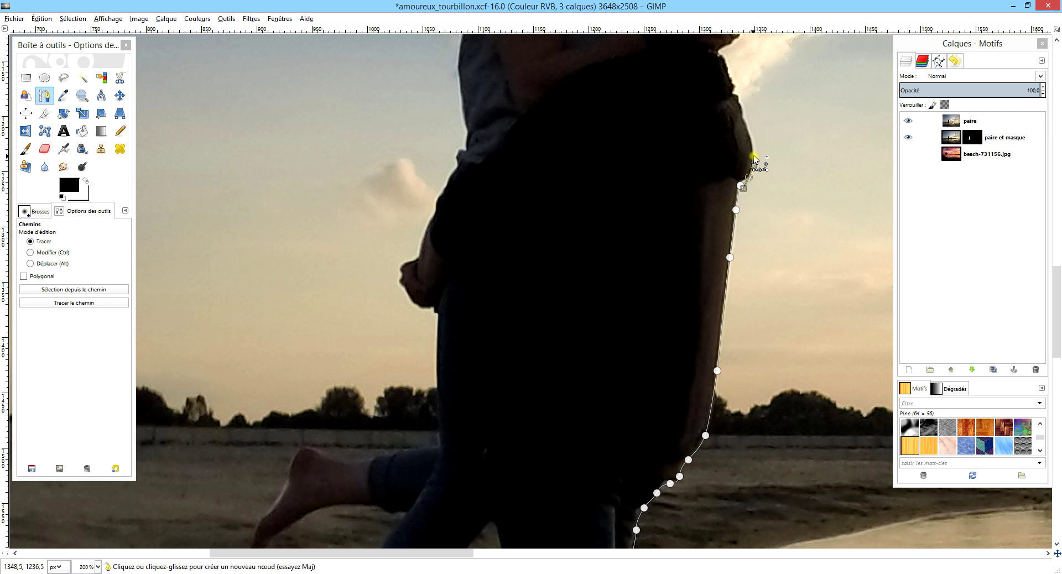
- Add path nodes up the right shoulder and along the edge of the hair
{"action": "scroll", "coordinate": [759, 159], "scroll_direction": "up", "scroll_amount": 5}
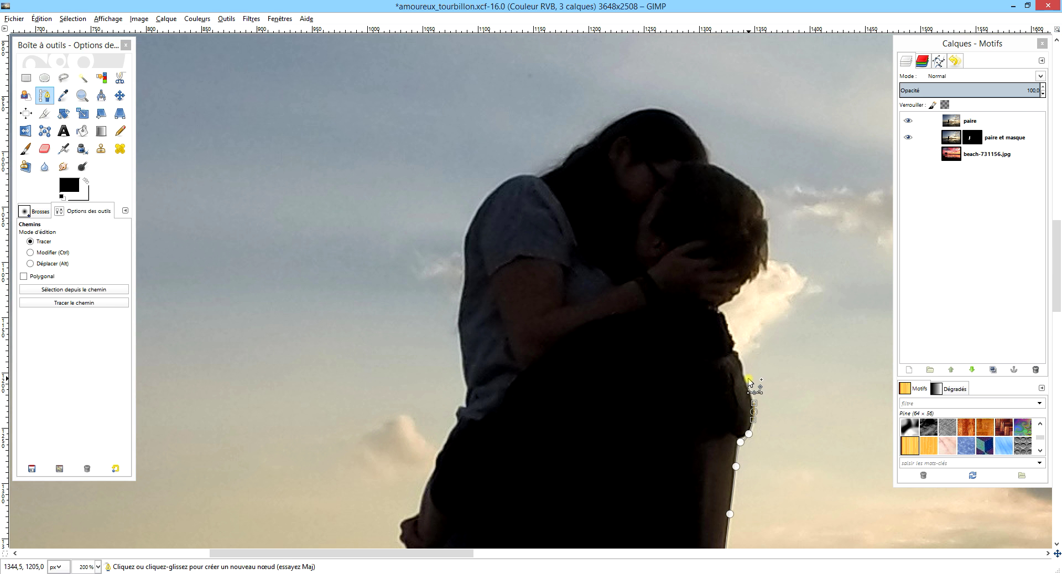
{"action": "left_click_drag", "start_coordinate": [748, 380], "coordinate": [746, 373]}
{"action": "left_click", "coordinate": [740, 357]}
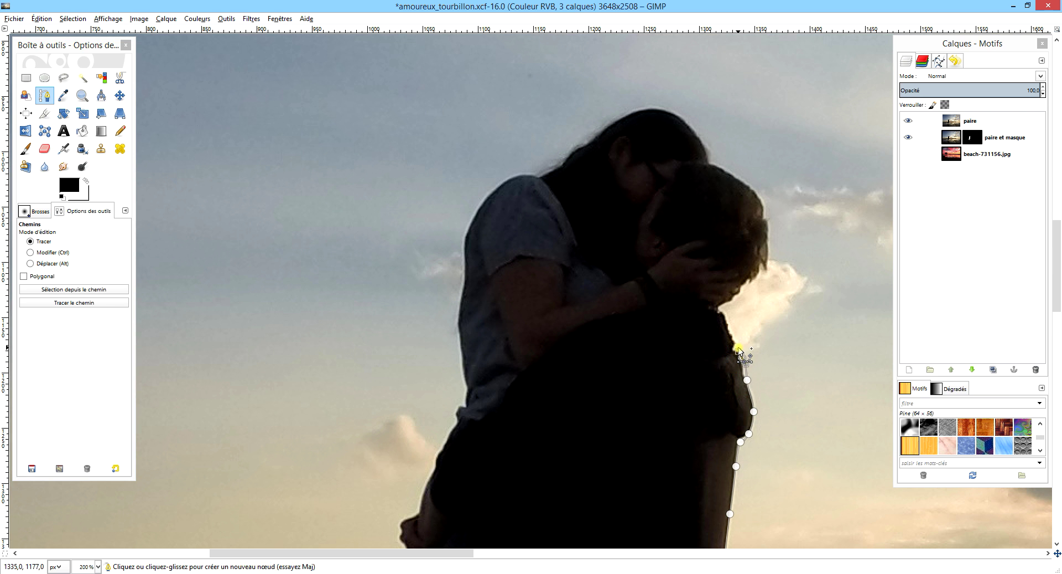
{"action": "left_click", "coordinate": [738, 346]}
{"action": "left_click", "coordinate": [732, 329]}
{"action": "left_click", "coordinate": [724, 307]}
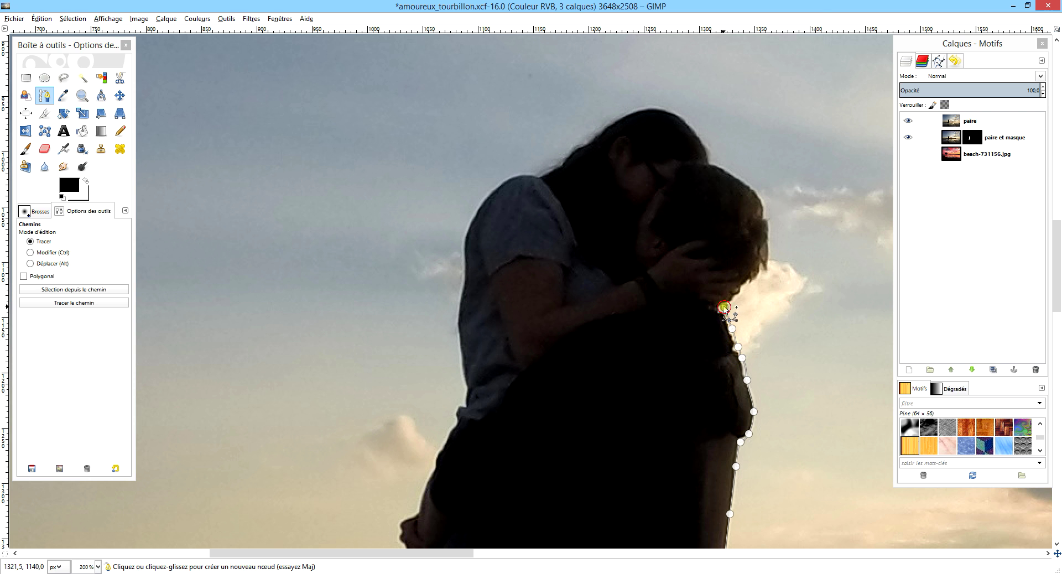
{"action": "left_click", "coordinate": [735, 299]}
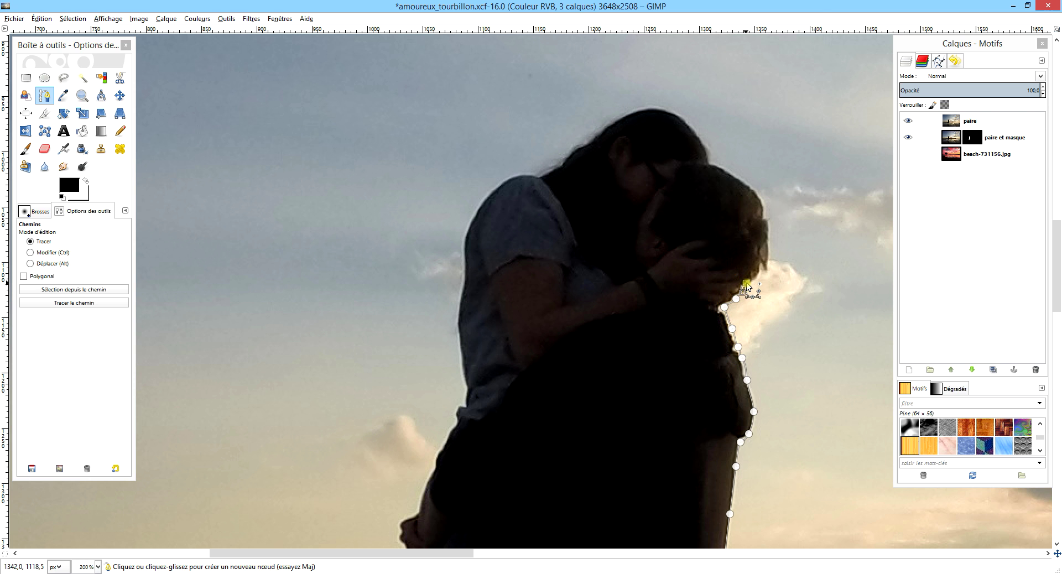
{"action": "left_click", "coordinate": [744, 288]}
{"action": "left_click", "coordinate": [752, 282]}
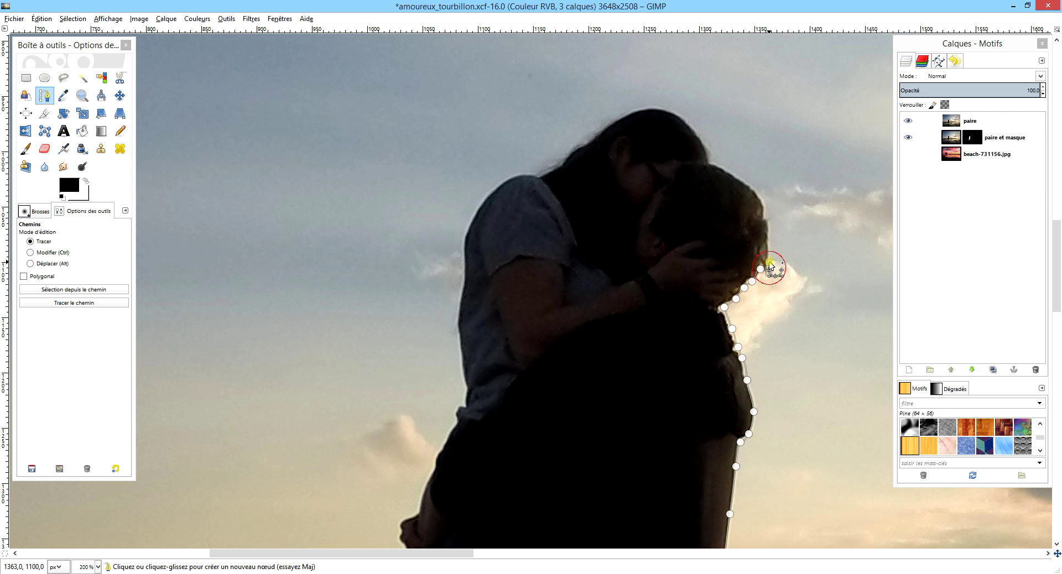
{"action": "left_click", "coordinate": [769, 268]}
{"action": "left_click", "coordinate": [770, 237]}
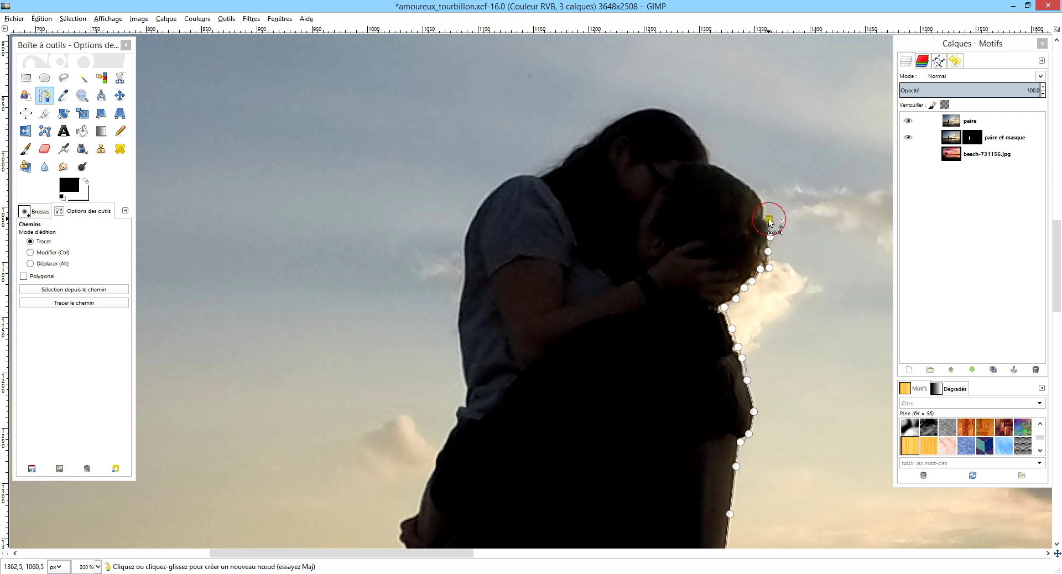
- Trace the path over the top of the heads, undoing and redoing misplaced nodes
{"action": "left_click", "coordinate": [764, 208]}
{"action": "left_click", "coordinate": [749, 187]}
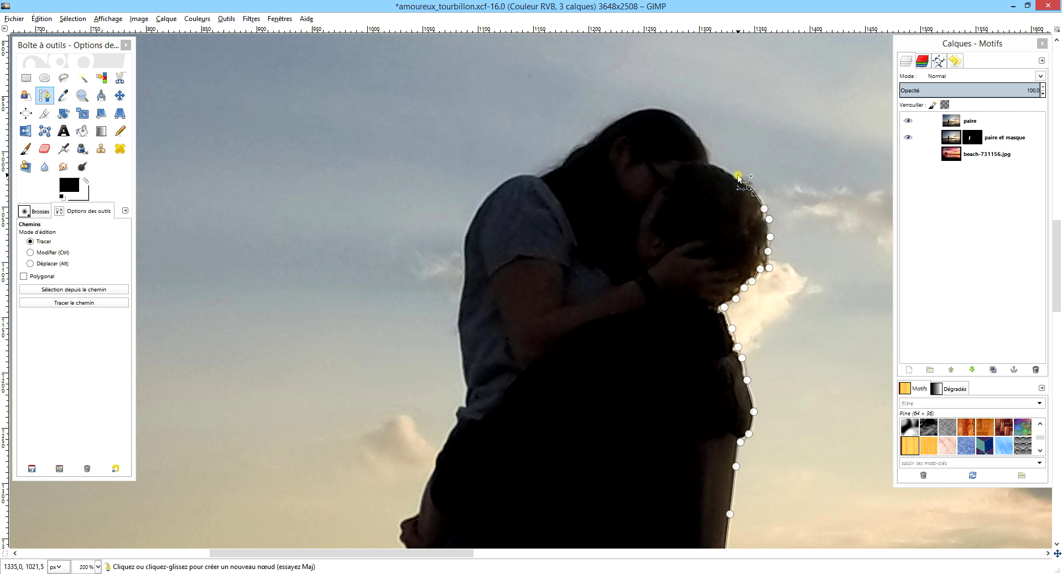
{"action": "left_click", "coordinate": [729, 168]}
{"action": "left_click", "coordinate": [707, 157]}
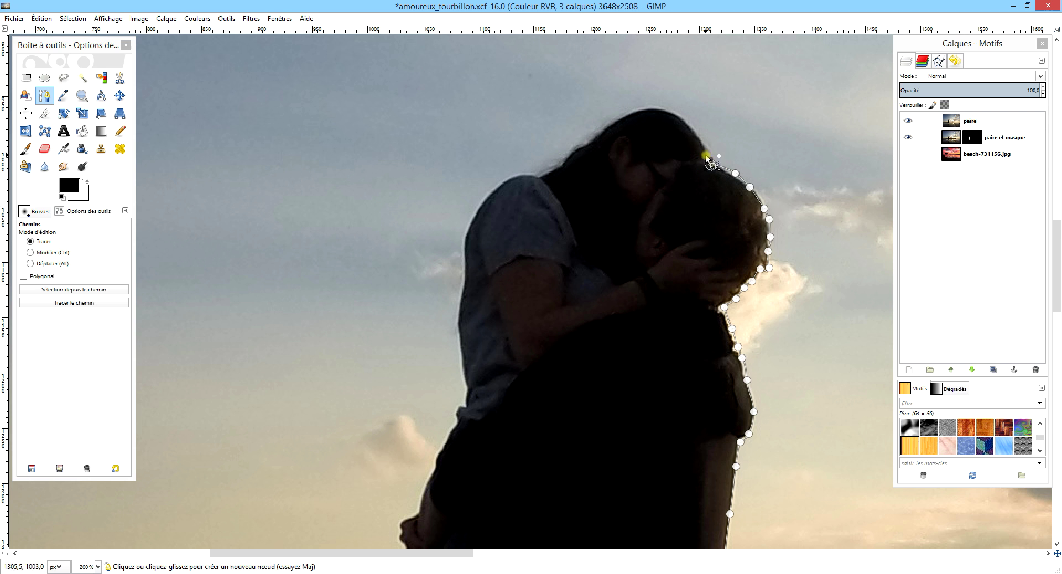
{"action": "left_click", "coordinate": [705, 148]}
{"action": "left_click", "coordinate": [690, 128]}
{"action": "left_click", "coordinate": [654, 112]}
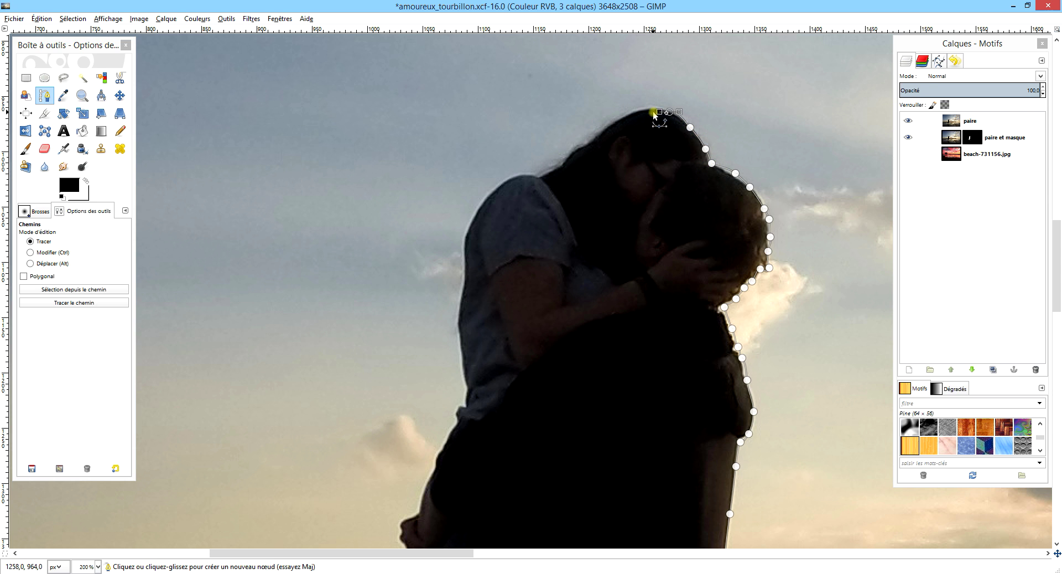
{"action": "left_click", "coordinate": [637, 108]}
{"action": "left_click_drag", "start_coordinate": [634, 115], "coordinate": [639, 113]}
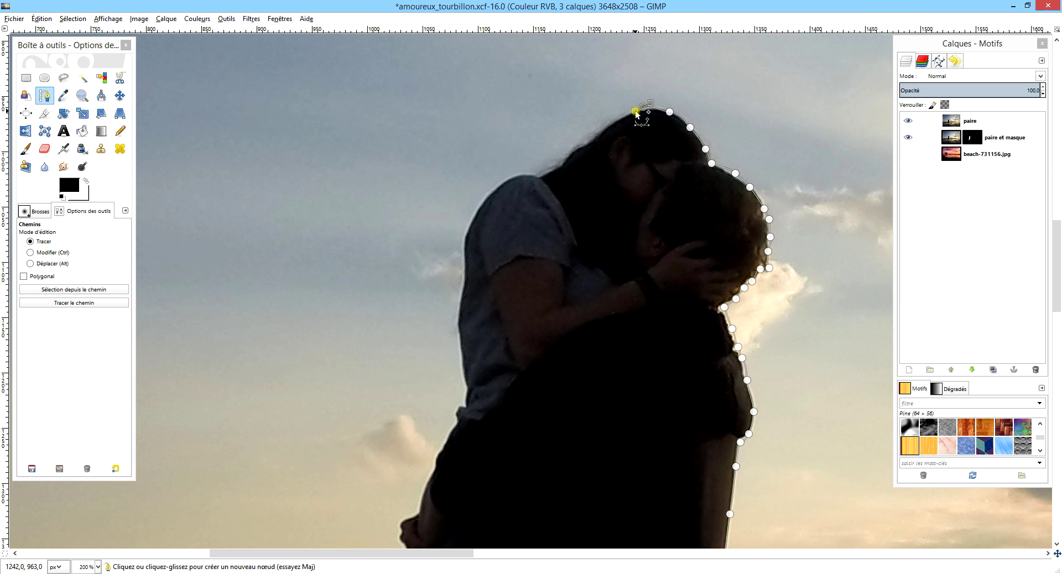
{"action": "key", "text": "ctrl+z"}
{"action": "key", "text": "ctrl+z"}
{"action": "left_click", "coordinate": [630, 113]}
- Continue the path down the left side of the hair, across the left shoulder to the upper arm
{"action": "left_click", "coordinate": [603, 129]}
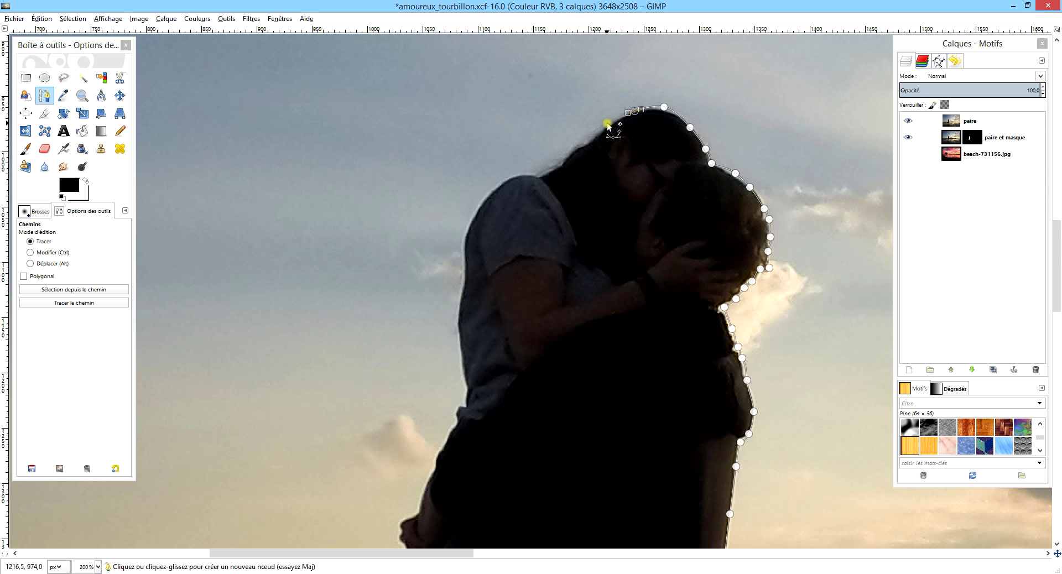
{"action": "left_click", "coordinate": [579, 144]}
{"action": "left_click", "coordinate": [564, 162]}
{"action": "left_click", "coordinate": [541, 174]}
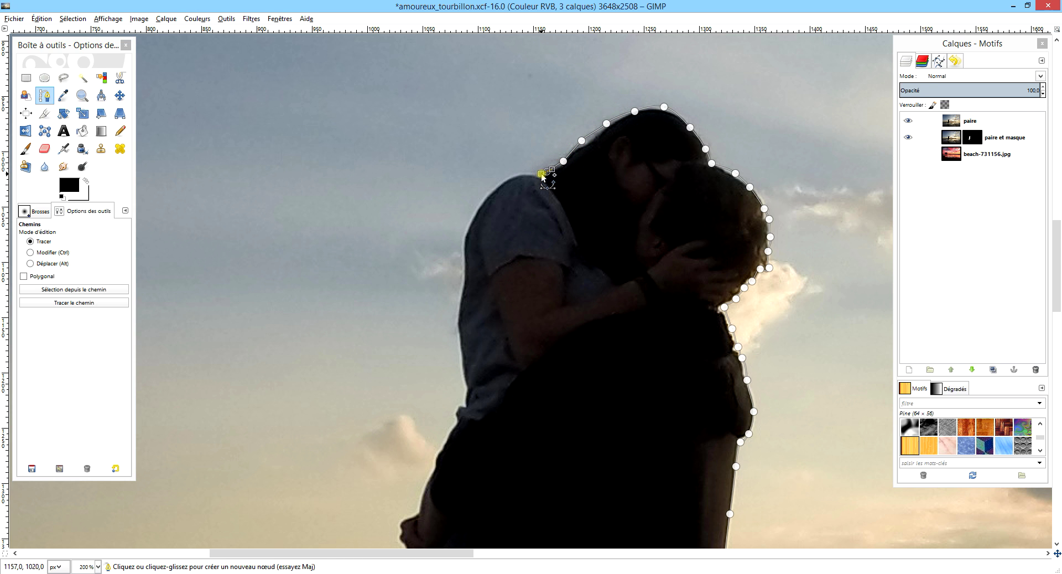
{"action": "left_click", "coordinate": [504, 182]}
{"action": "left_click", "coordinate": [486, 197]}
{"action": "left_click", "coordinate": [470, 222]}
{"action": "left_click", "coordinate": [461, 244]}
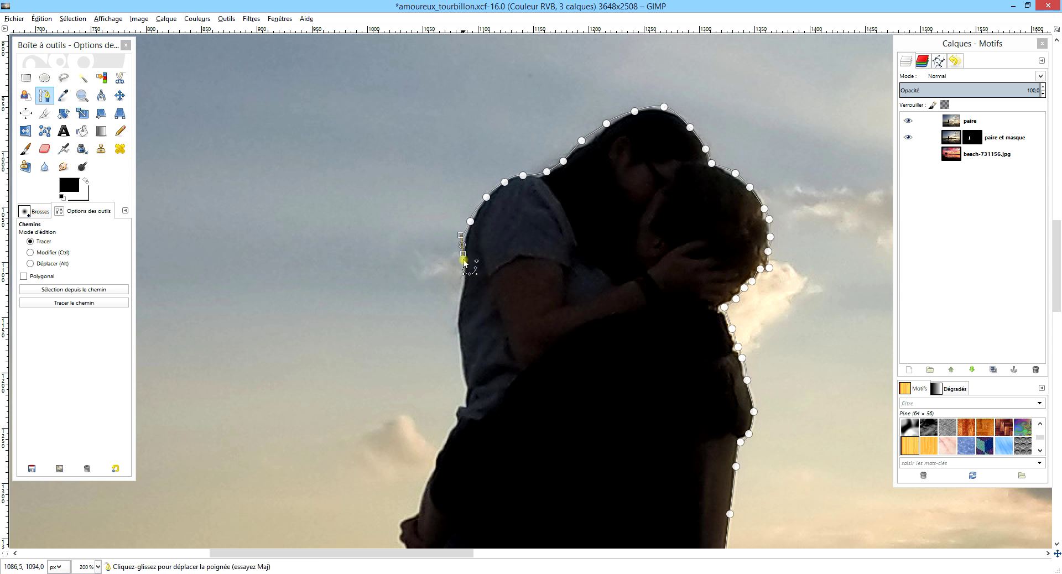
{"action": "left_click_drag", "start_coordinate": [463, 269], "coordinate": [463, 276]}
- Extend the path with nodes down the arm edge and around the hand
{"action": "scroll", "coordinate": [463, 276], "scroll_direction": "down", "scroll_amount": 5}
{"action": "left_click_drag", "start_coordinate": [457, 54], "coordinate": [457, 67]}
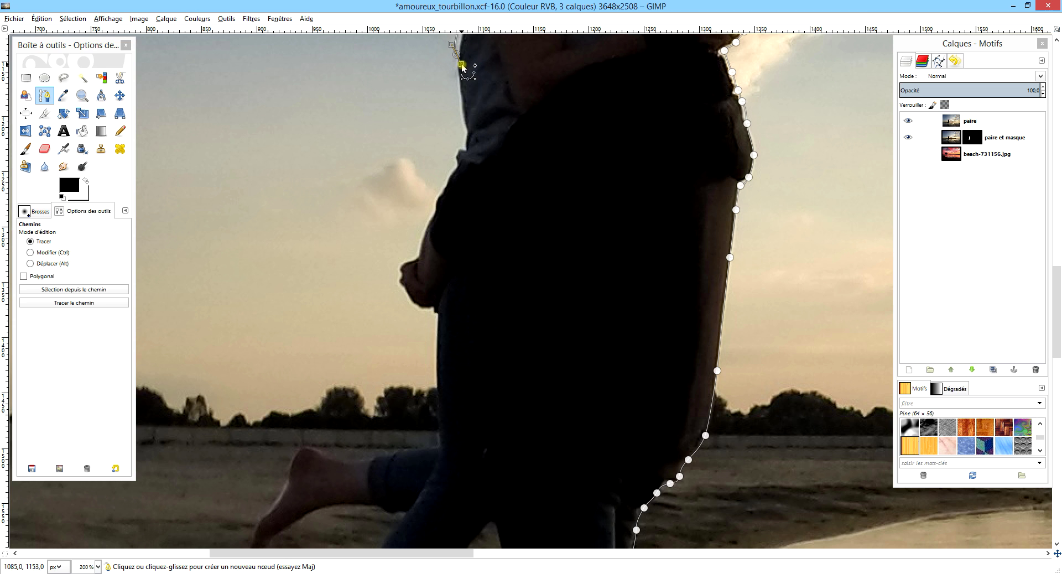
{"action": "left_click", "coordinate": [461, 101]}
{"action": "left_click_drag", "start_coordinate": [463, 136], "coordinate": [458, 148]}
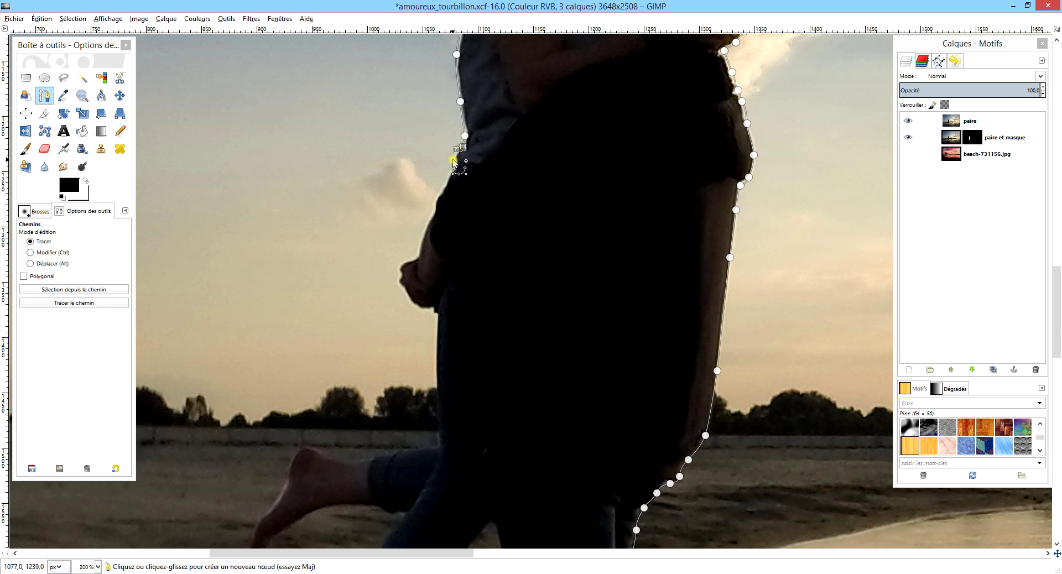
{"action": "left_click", "coordinate": [460, 148]}
{"action": "left_click", "coordinate": [449, 176]}
{"action": "left_click", "coordinate": [437, 202]}
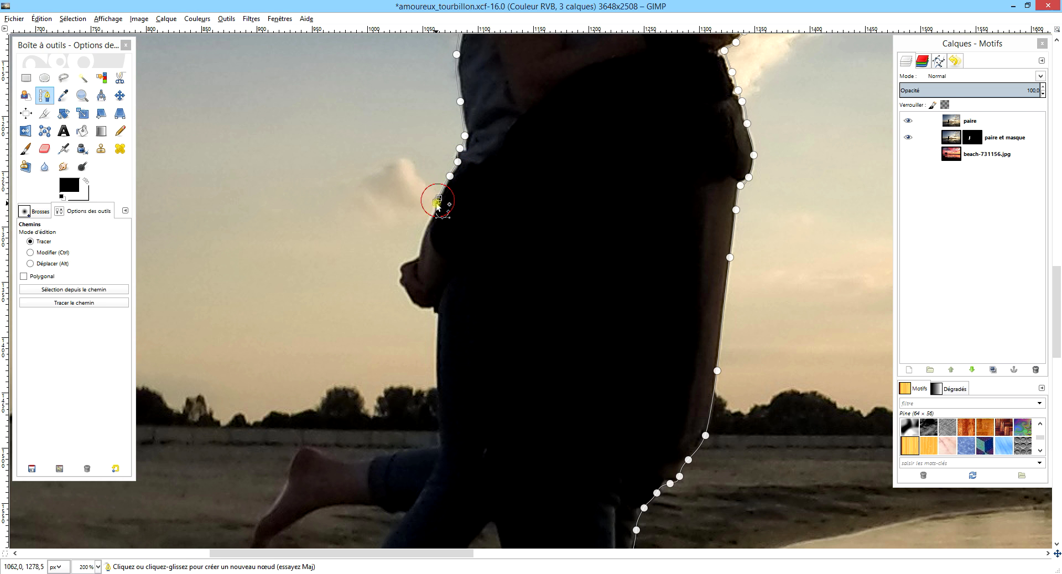
{"action": "left_click", "coordinate": [432, 216]}
{"action": "left_click", "coordinate": [425, 236]}
{"action": "left_click", "coordinate": [411, 260]}
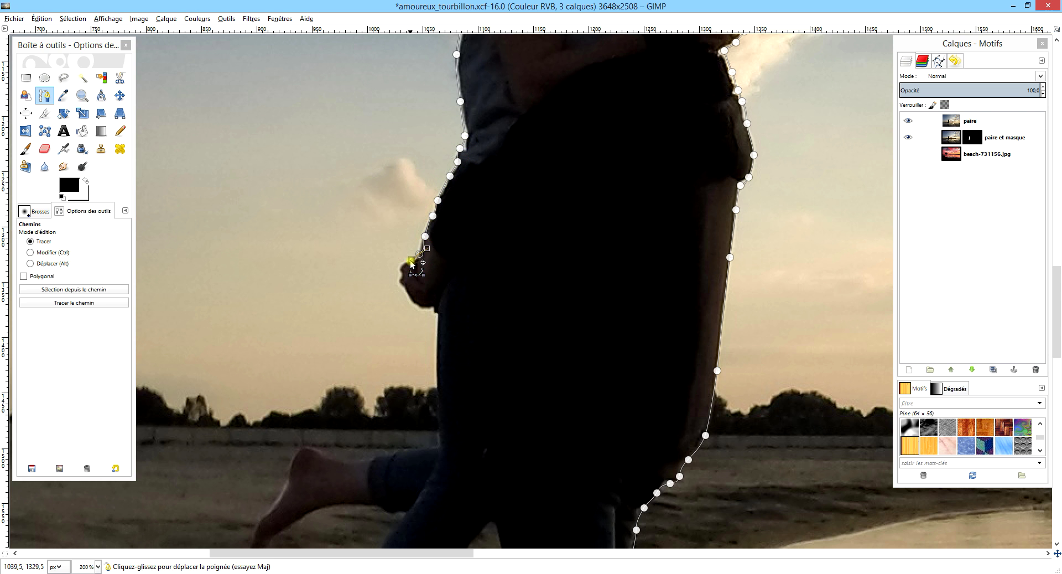
{"action": "left_click", "coordinate": [397, 274]}
{"action": "left_click", "coordinate": [408, 296]}
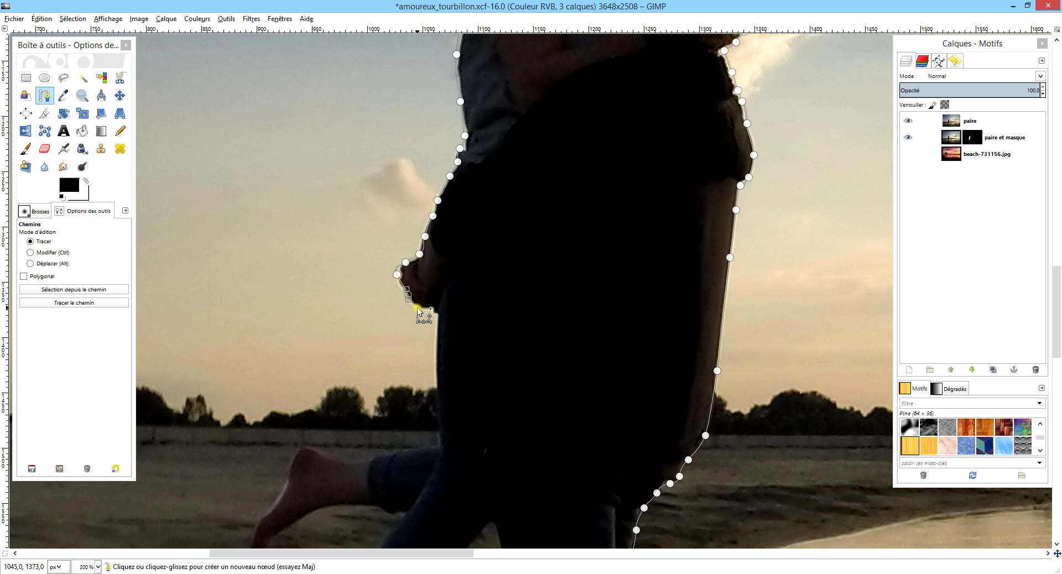
{"action": "left_click", "coordinate": [417, 308]}
{"action": "left_click", "coordinate": [436, 318]}
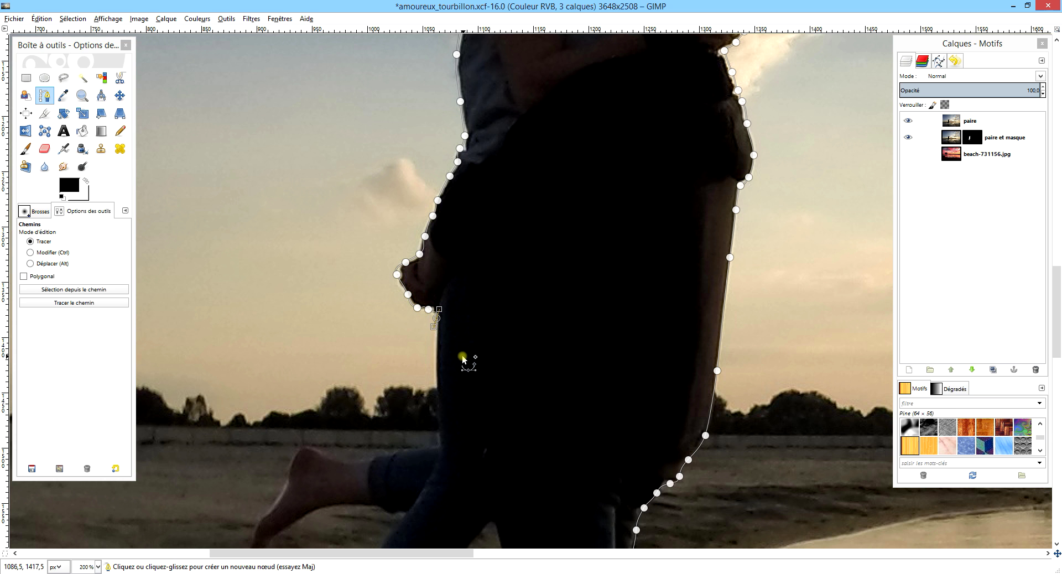
- Trace the path down the body edge, along the raised leg and down the raised foot
{"action": "scroll", "coordinate": [463, 359], "scroll_direction": "down", "scroll_amount": 5}
{"action": "scroll", "coordinate": [464, 358], "scroll_direction": "down", "scroll_amount": 3}
{"action": "left_click", "coordinate": [436, 79]}
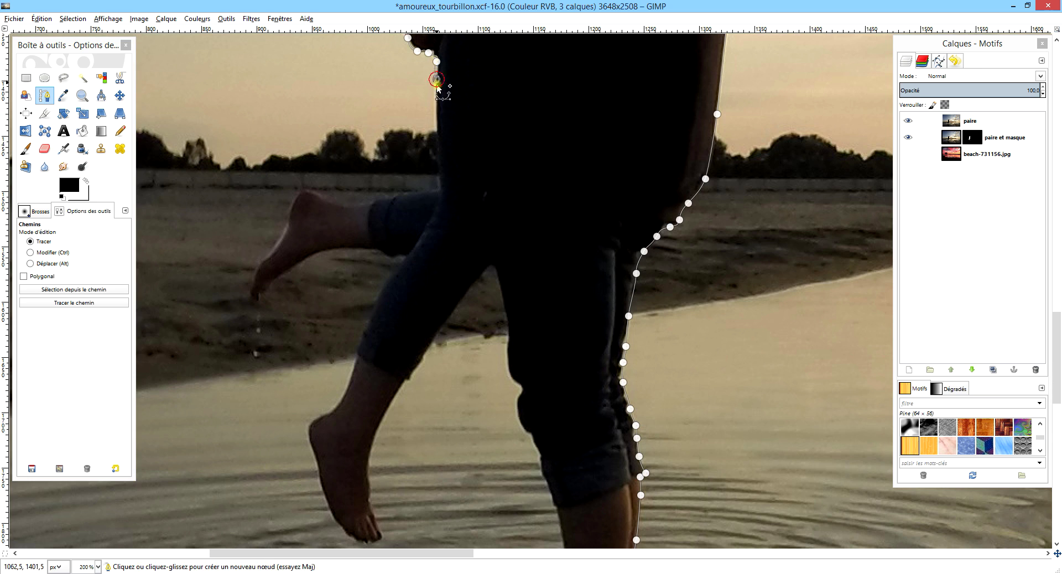
{"action": "left_click", "coordinate": [435, 111]}
{"action": "left_click_drag", "start_coordinate": [437, 150], "coordinate": [437, 160]}
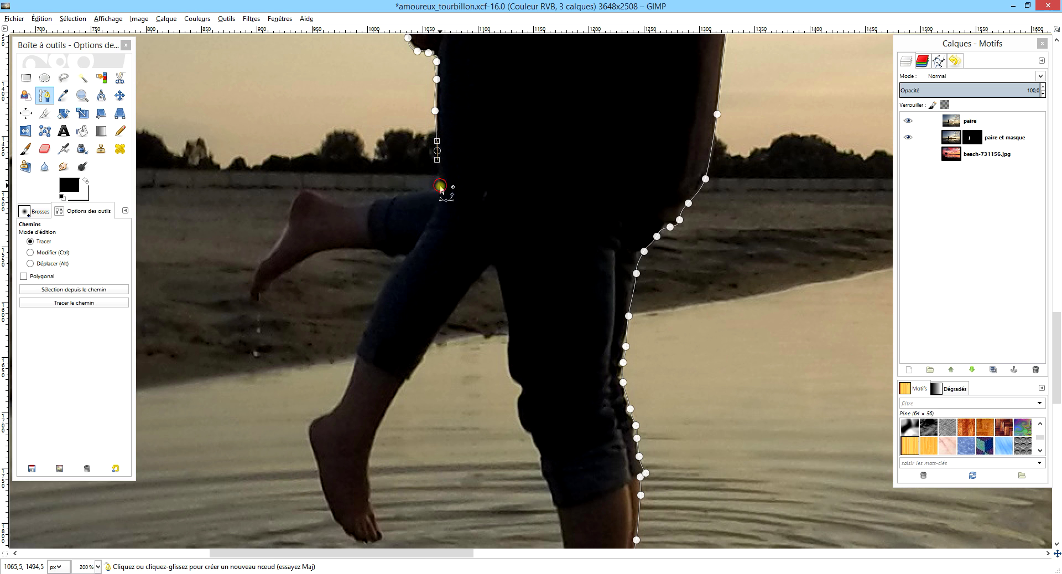
{"action": "left_click", "coordinate": [439, 185]}
{"action": "left_click", "coordinate": [397, 197]}
{"action": "left_click_drag", "start_coordinate": [369, 202], "coordinate": [359, 206]}
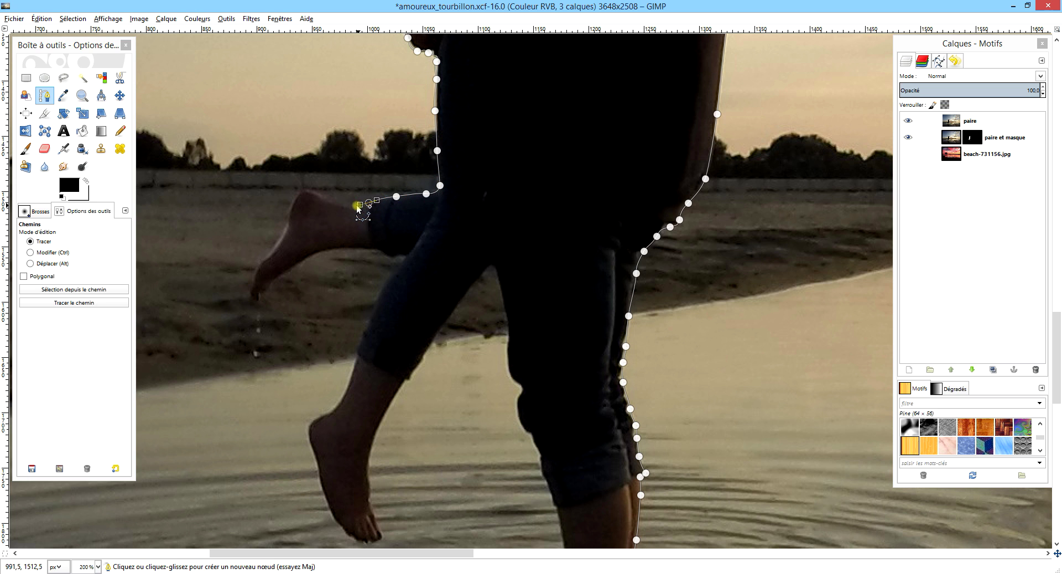
{"action": "left_click", "coordinate": [343, 206]}
{"action": "left_click", "coordinate": [303, 192]}
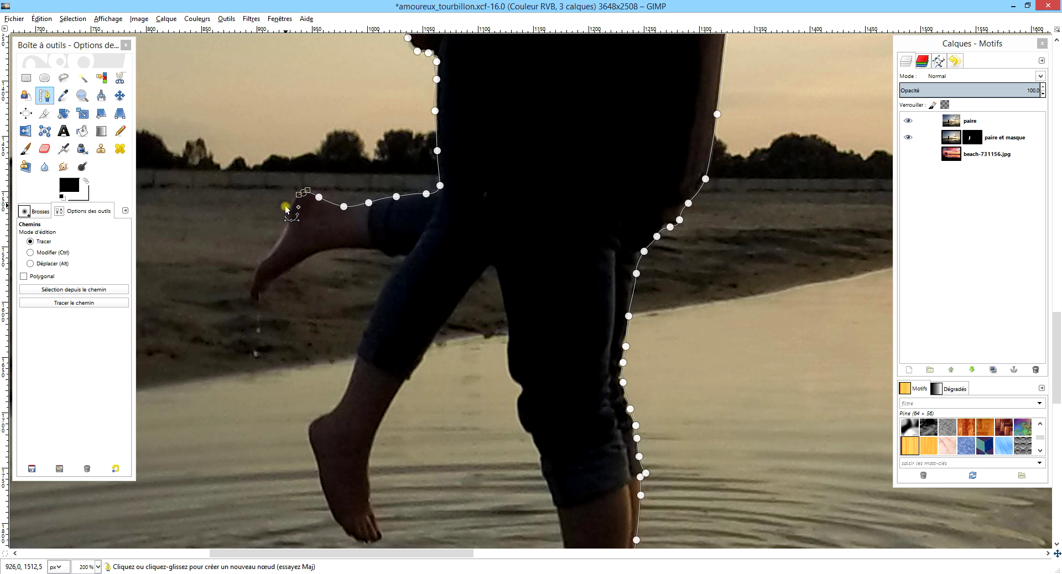
{"action": "left_click", "coordinate": [283, 207]}
{"action": "left_click", "coordinate": [282, 228]}
{"action": "left_click", "coordinate": [270, 247]}
{"action": "left_click", "coordinate": [258, 265]}
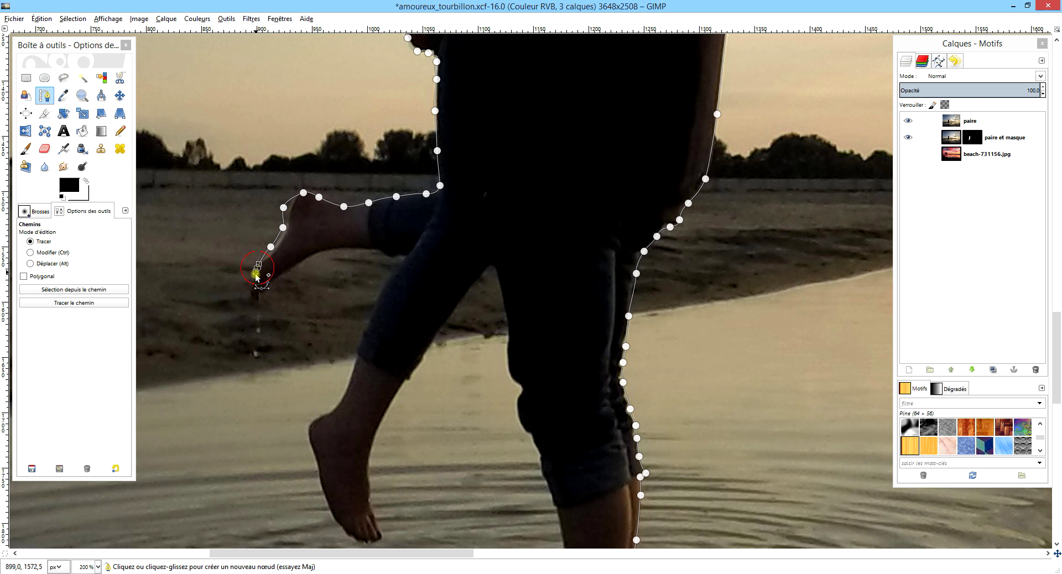
- Trace around the foot tip, along its underside, under the raised leg and down the other leg
{"action": "left_click", "coordinate": [251, 292]}
{"action": "left_click", "coordinate": [260, 302]}
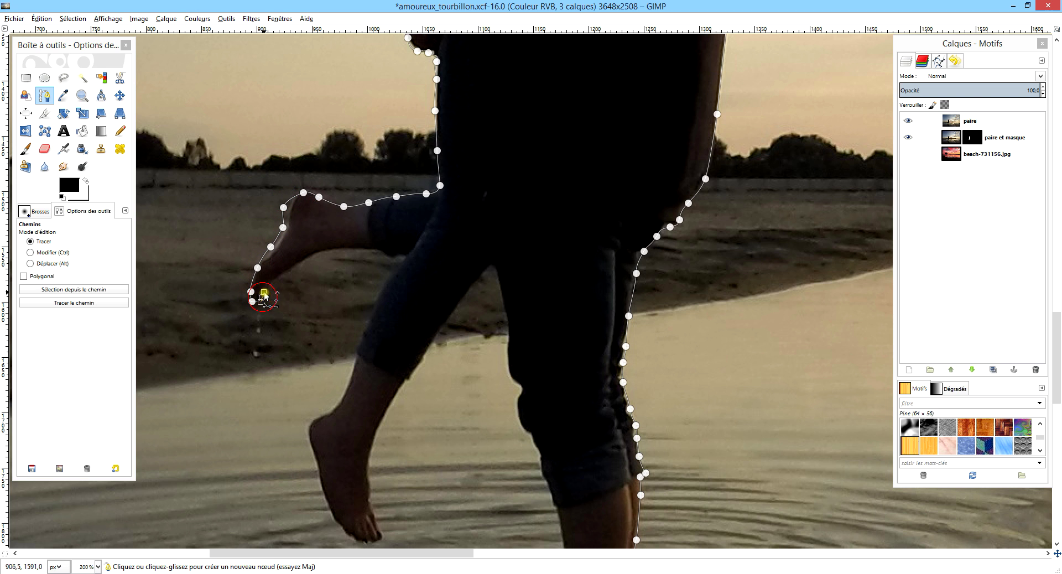
{"action": "left_click", "coordinate": [277, 274]}
{"action": "left_click", "coordinate": [301, 259]}
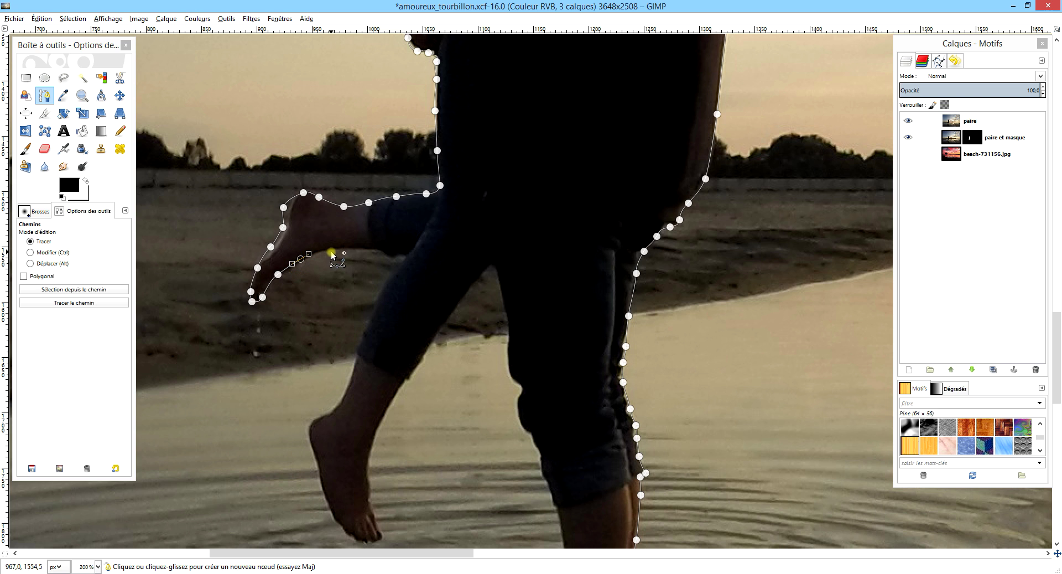
{"action": "left_click", "coordinate": [335, 251]}
{"action": "left_click", "coordinate": [370, 252]}
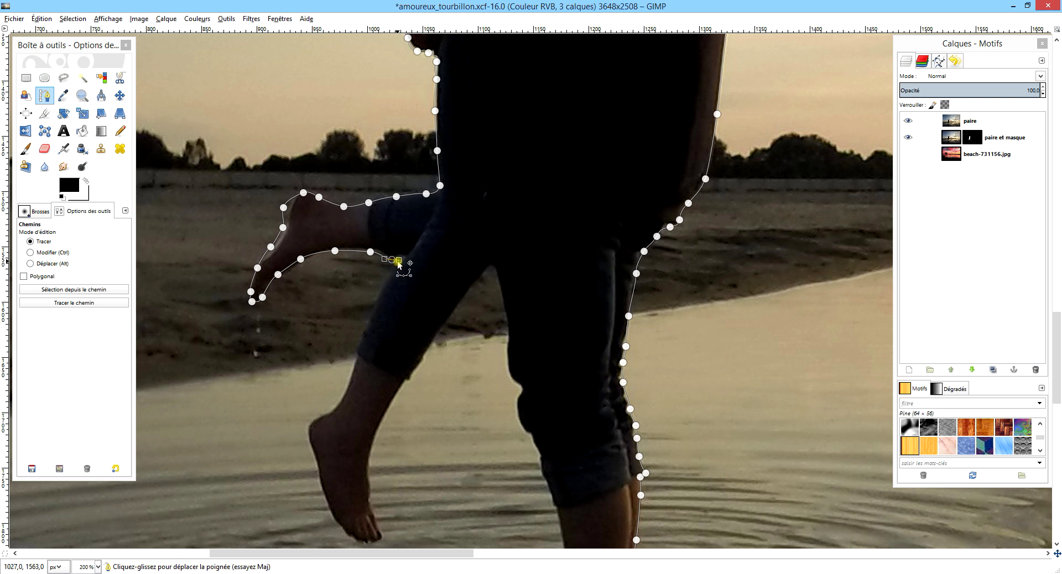
{"action": "left_click", "coordinate": [404, 255]}
{"action": "left_click", "coordinate": [384, 277]}
{"action": "left_click", "coordinate": [368, 317]}
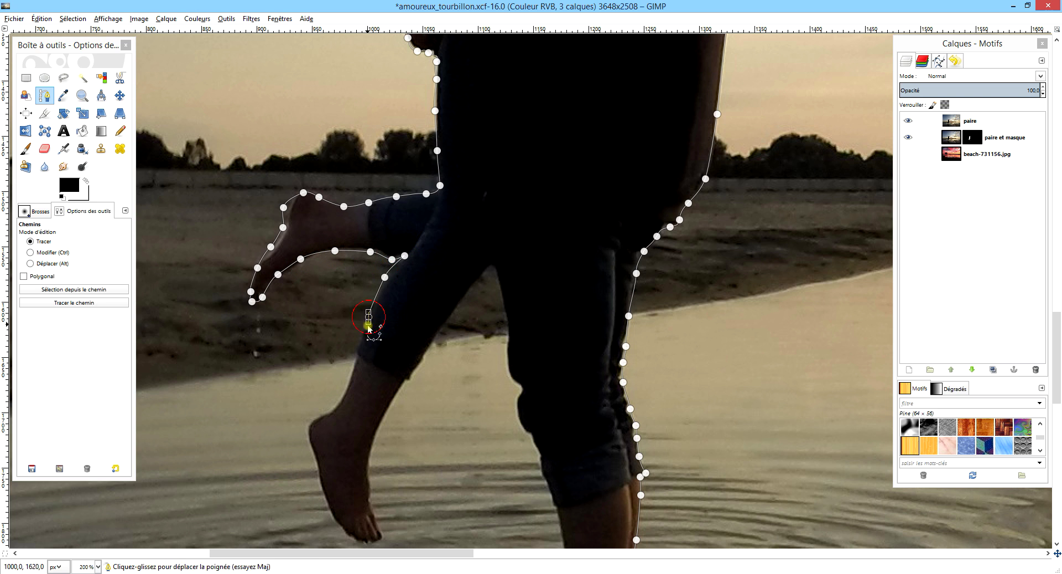
- Trace the lower leg, heel and toes, then adjust the toe node onto the foot edge
{"action": "scroll", "coordinate": [382, 343], "scroll_direction": "down", "scroll_amount": 4}
{"action": "scroll", "coordinate": [401, 168], "scroll_direction": "up", "scroll_amount": 2}
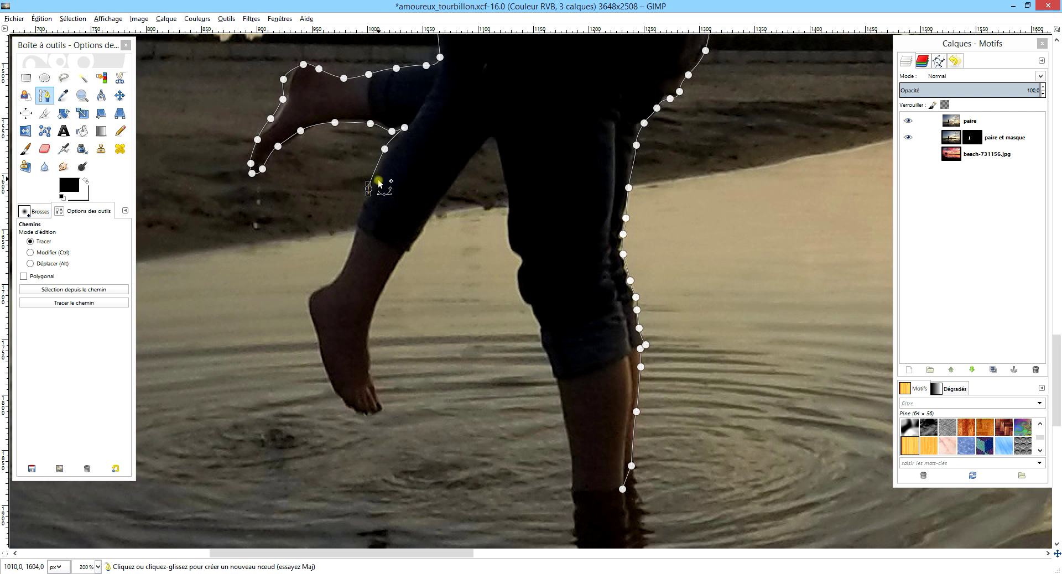
{"action": "left_click", "coordinate": [361, 212]}
{"action": "left_click", "coordinate": [349, 252]}
{"action": "left_click", "coordinate": [331, 282]}
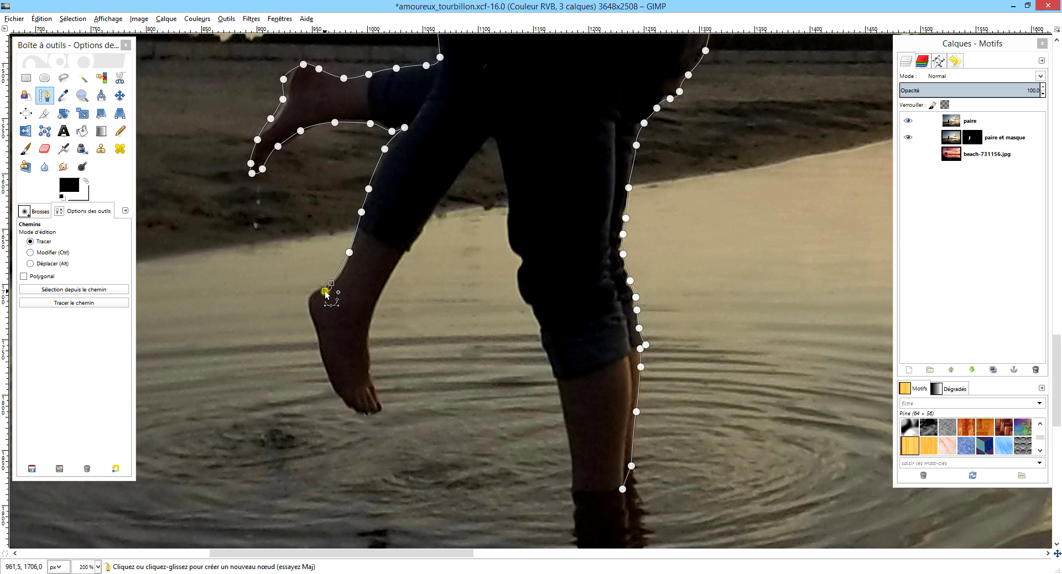
{"action": "left_click", "coordinate": [312, 299]}
{"action": "left_click", "coordinate": [311, 320]}
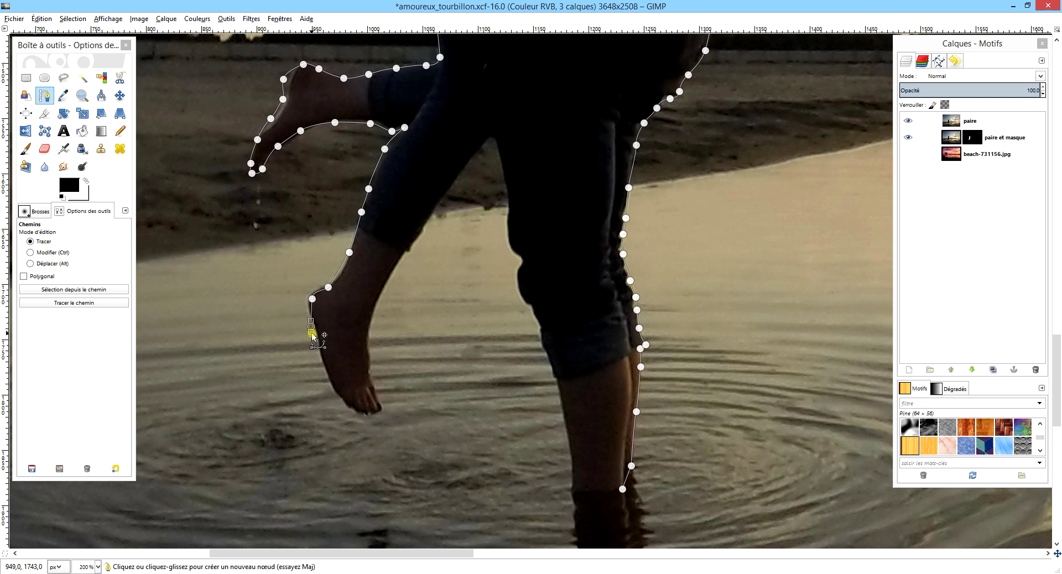
{"action": "left_click_drag", "start_coordinate": [319, 351], "coordinate": [324, 377]}
{"action": "left_click", "coordinate": [336, 391]}
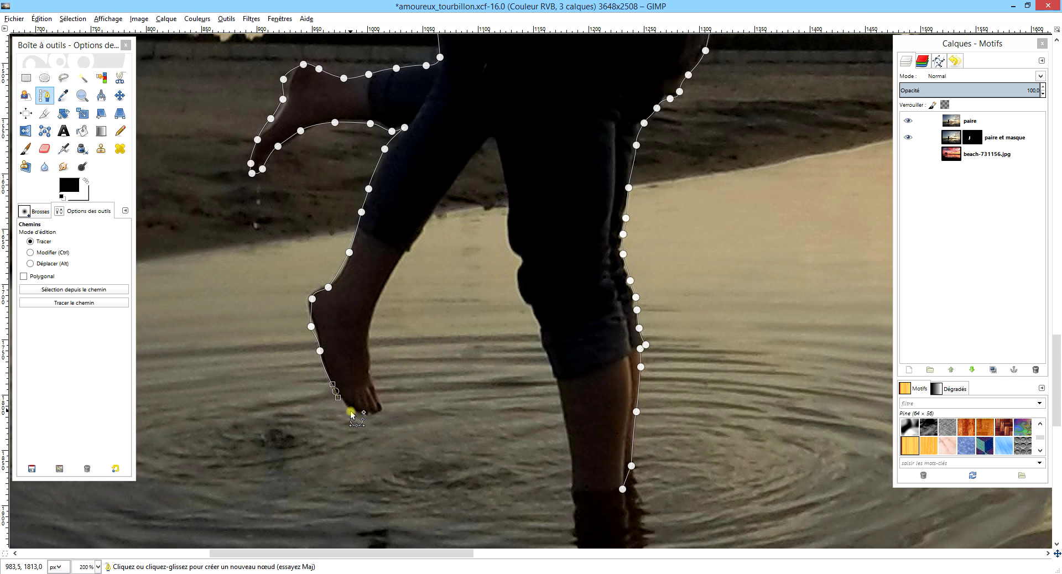
{"action": "left_click", "coordinate": [351, 412]}
{"action": "left_click", "coordinate": [379, 411]}
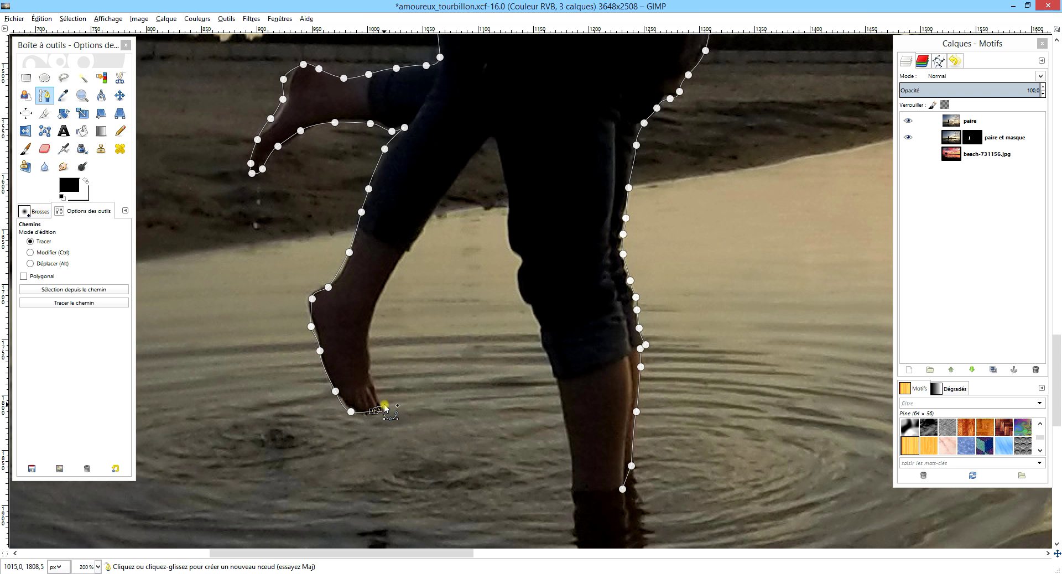
{"action": "left_click", "coordinate": [381, 398]}
{"action": "left_click", "coordinate": [373, 364]}
{"action": "left_click_drag", "start_coordinate": [373, 364], "coordinate": [367, 348]}
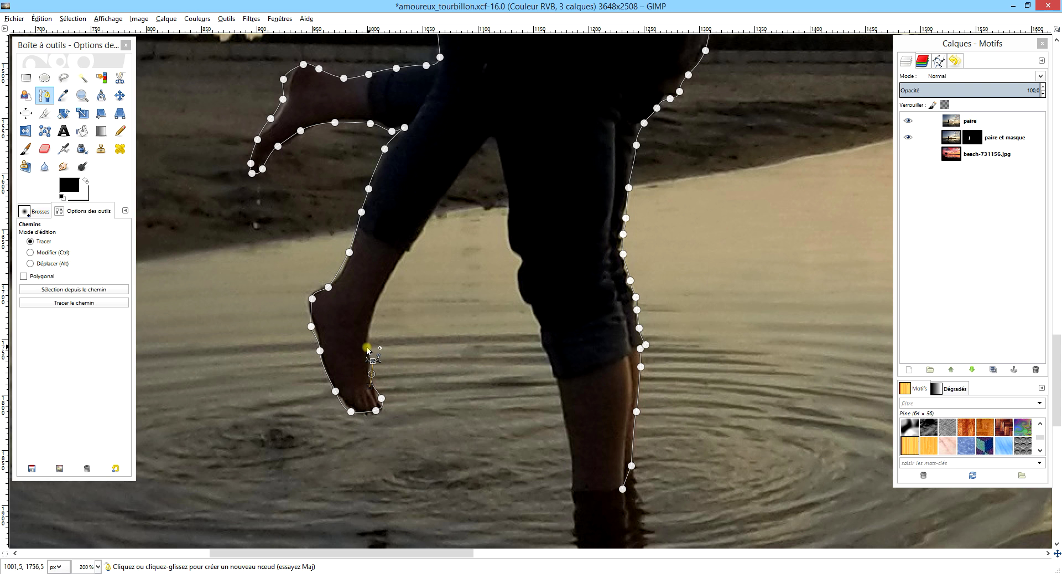
- Add path nodes up the raised shin and calf to the top of the leg edge
{"action": "left_click", "coordinate": [367, 344]}
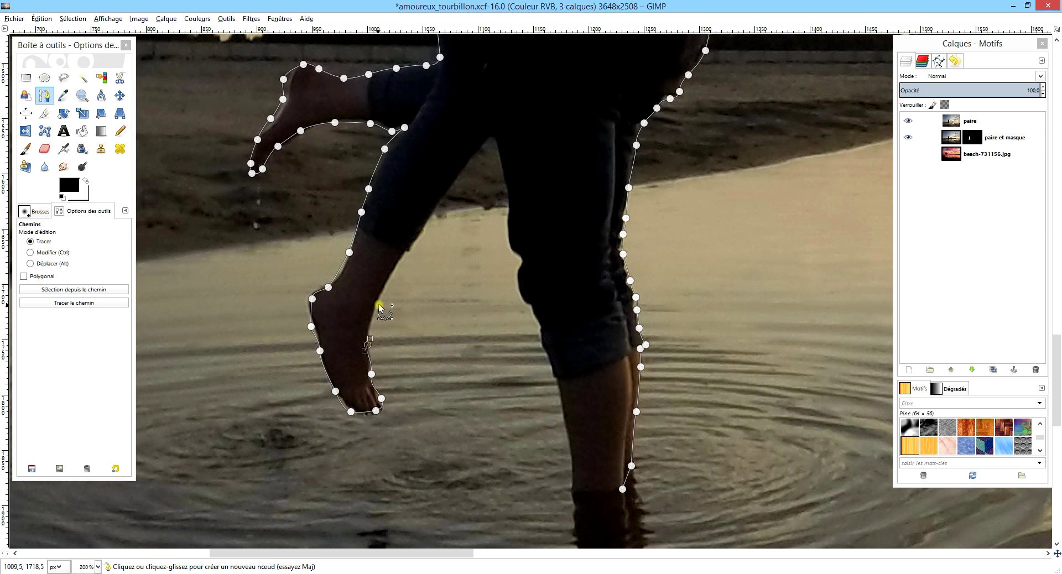
{"action": "left_click", "coordinate": [394, 269]}
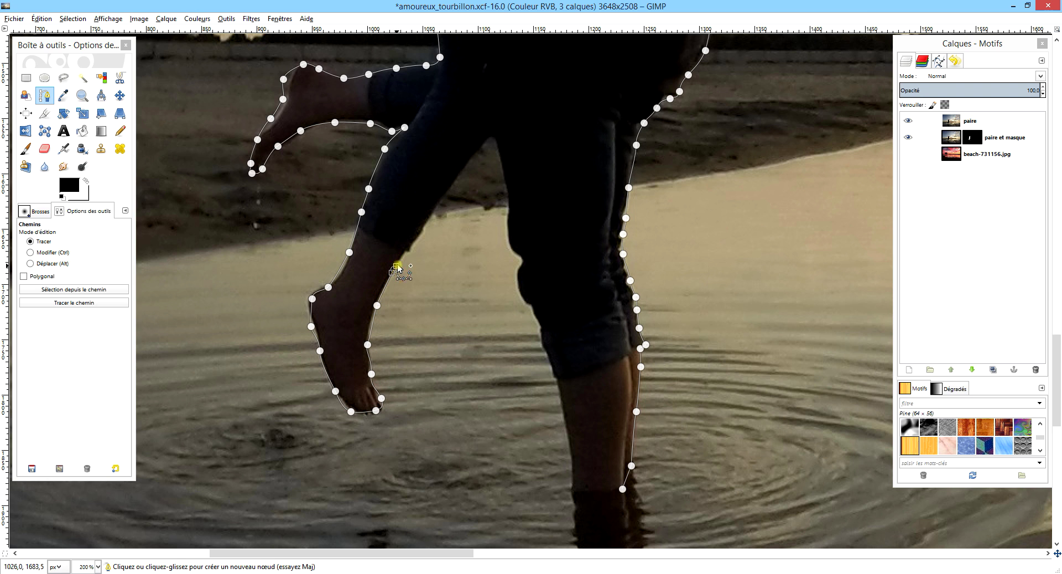
{"action": "left_click", "coordinate": [421, 233]}
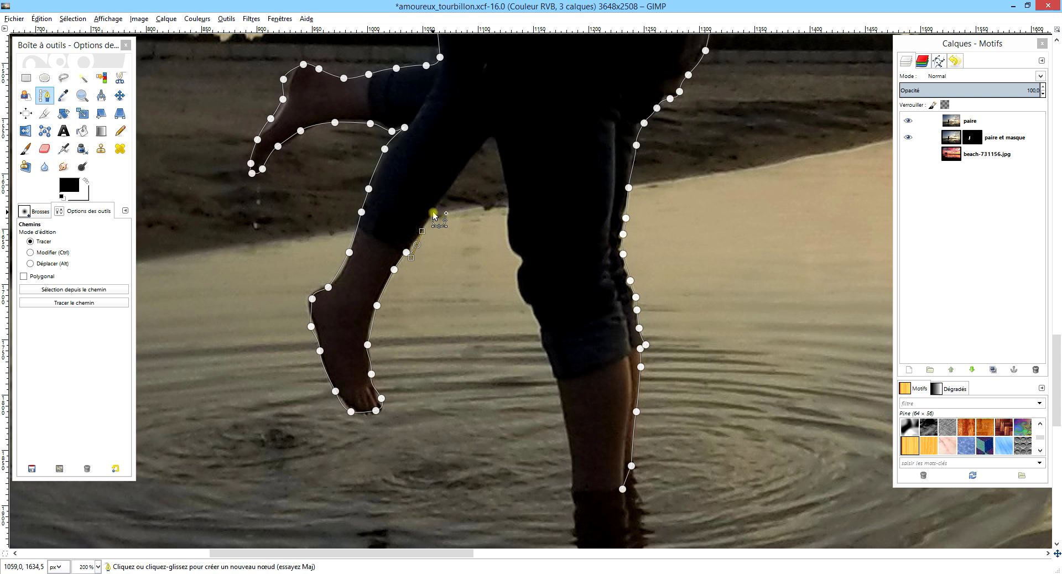
{"action": "left_click", "coordinate": [433, 212]}
{"action": "left_click", "coordinate": [454, 180]}
{"action": "left_click", "coordinate": [478, 152]}
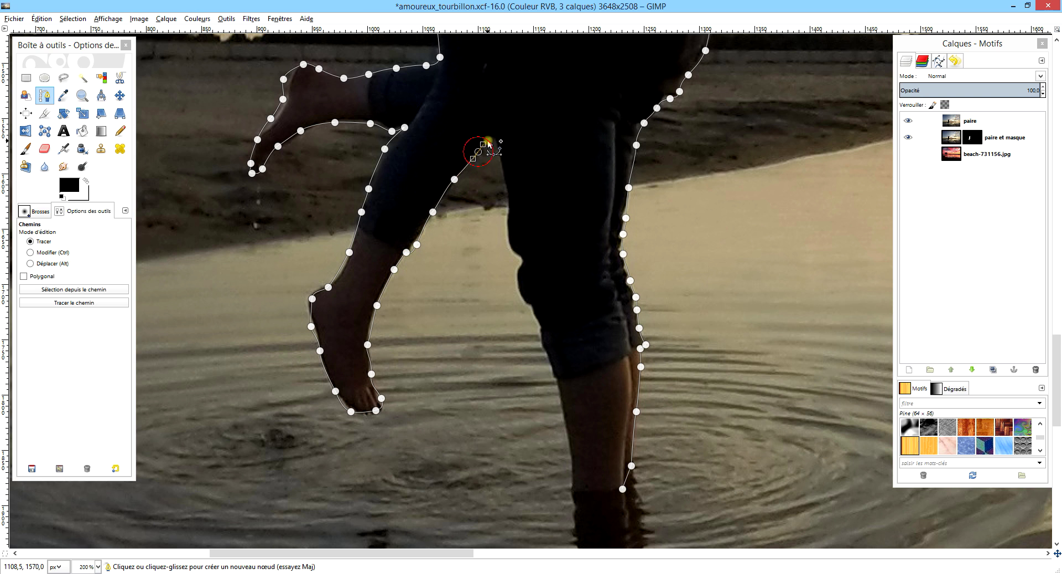
{"action": "left_click", "coordinate": [493, 140]}
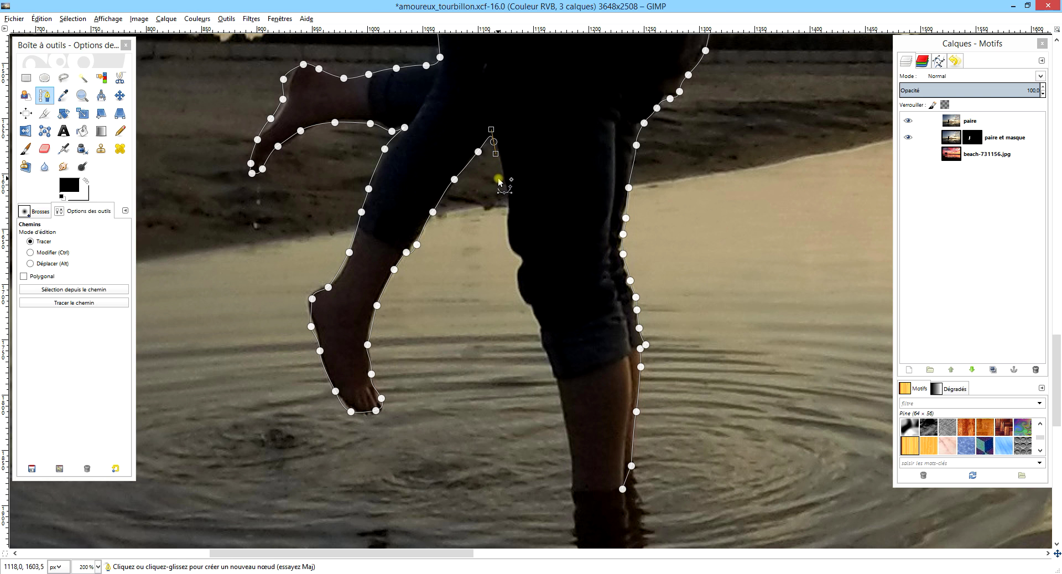
- Trace curved nodes down the inner thigh, around the knee and along the shin
{"action": "left_click", "coordinate": [504, 190]}
{"action": "left_click_drag", "start_coordinate": [506, 219], "coordinate": [506, 224]}
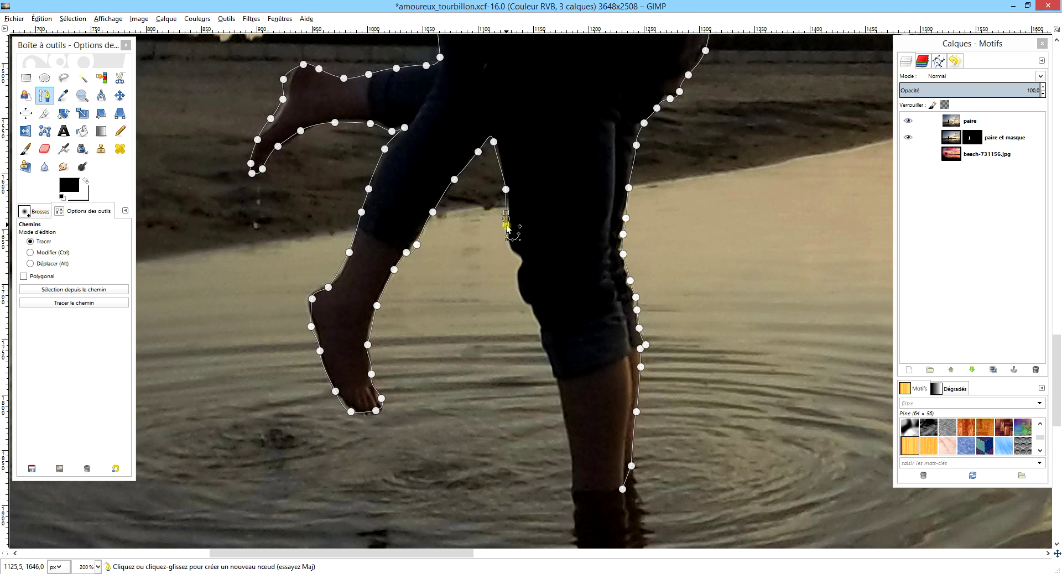
{"action": "left_click", "coordinate": [512, 246]}
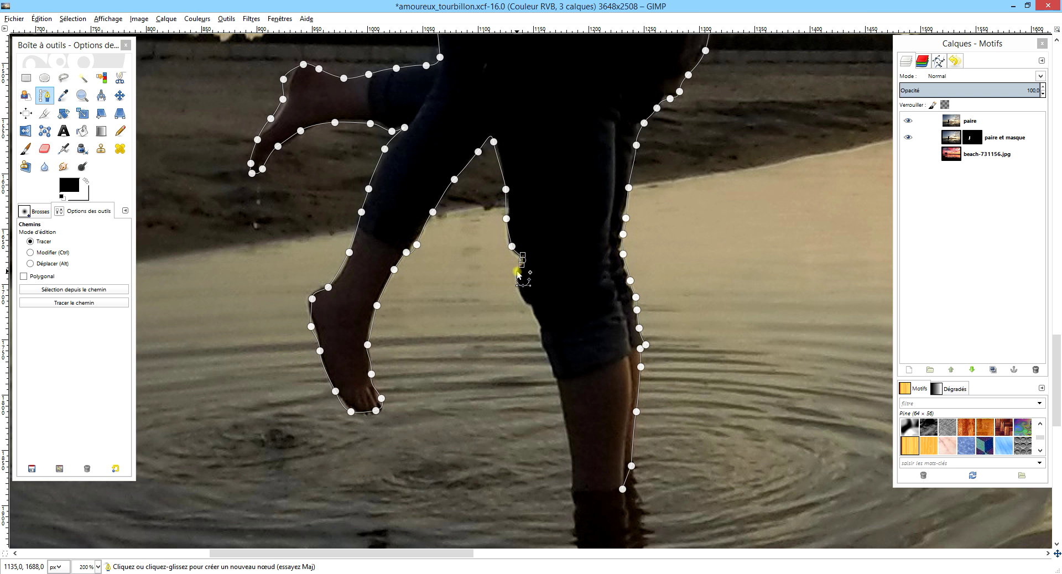
{"action": "left_click_drag", "start_coordinate": [517, 271], "coordinate": [516, 279]}
{"action": "left_click", "coordinate": [521, 293]}
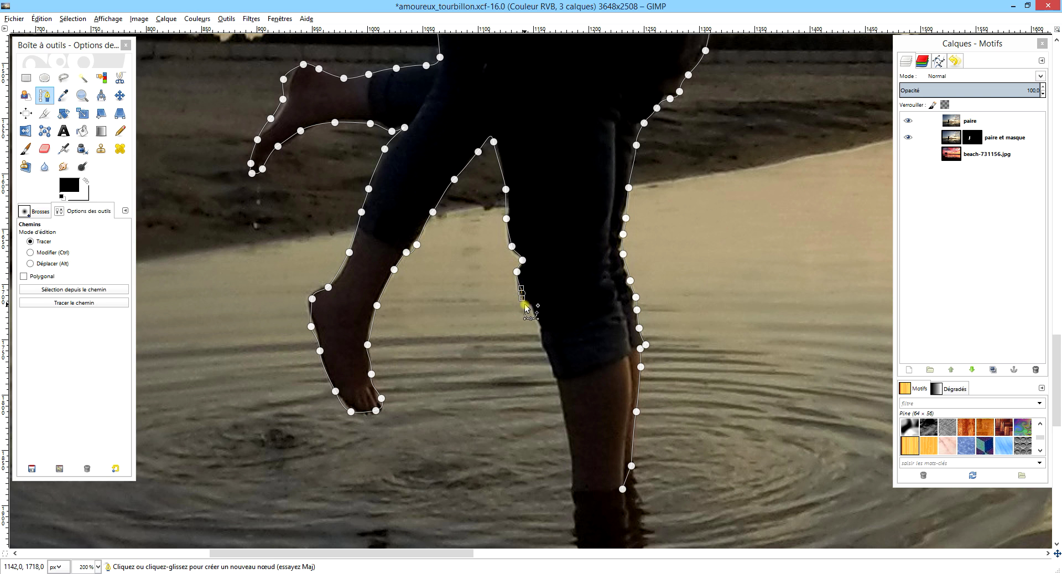
{"action": "left_click", "coordinate": [528, 304]}
{"action": "left_click_drag", "start_coordinate": [541, 326], "coordinate": [543, 328]}
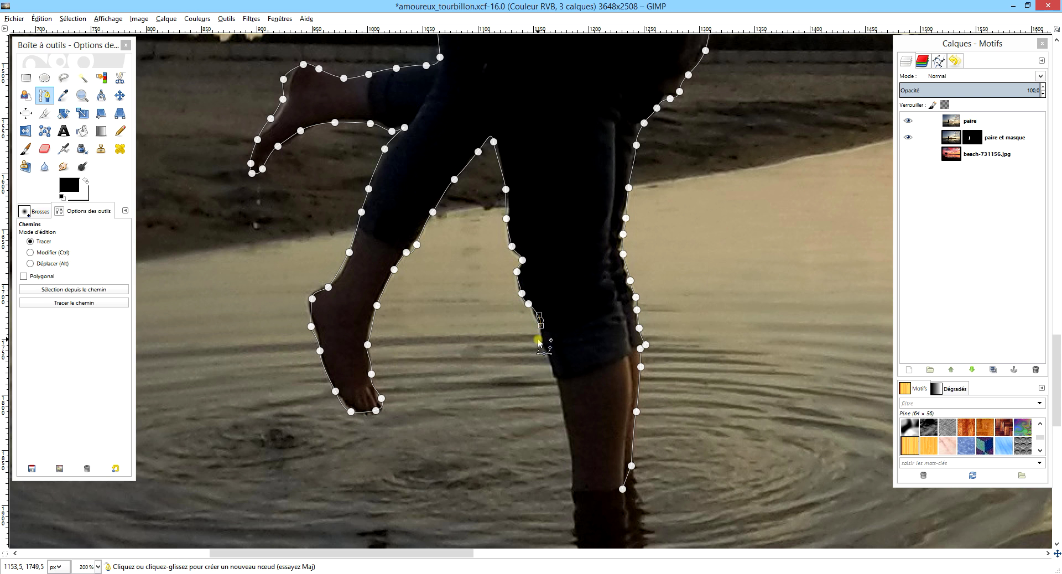
{"action": "left_click", "coordinate": [539, 339]}
{"action": "left_click_drag", "start_coordinate": [549, 363], "coordinate": [558, 389]}
- Finish the path down the standing shin to the waterline, ready to join its ends
{"action": "scroll", "coordinate": [600, 377], "scroll_direction": "down", "scroll_amount": 5}
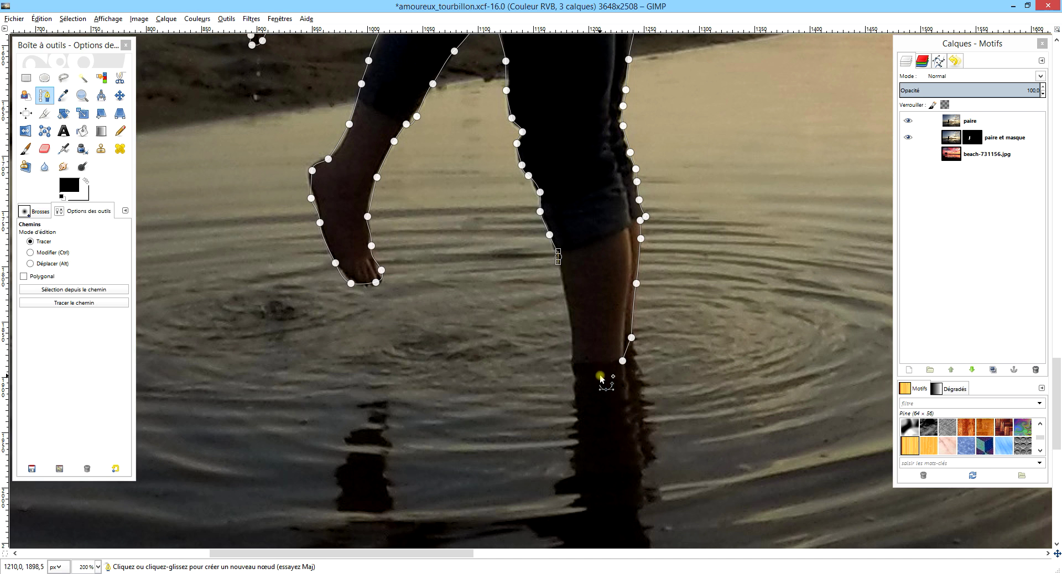
{"action": "left_click", "coordinate": [563, 281]}
{"action": "left_click", "coordinate": [571, 325]}
{"action": "left_click_drag", "start_coordinate": [572, 352], "coordinate": [573, 357]}
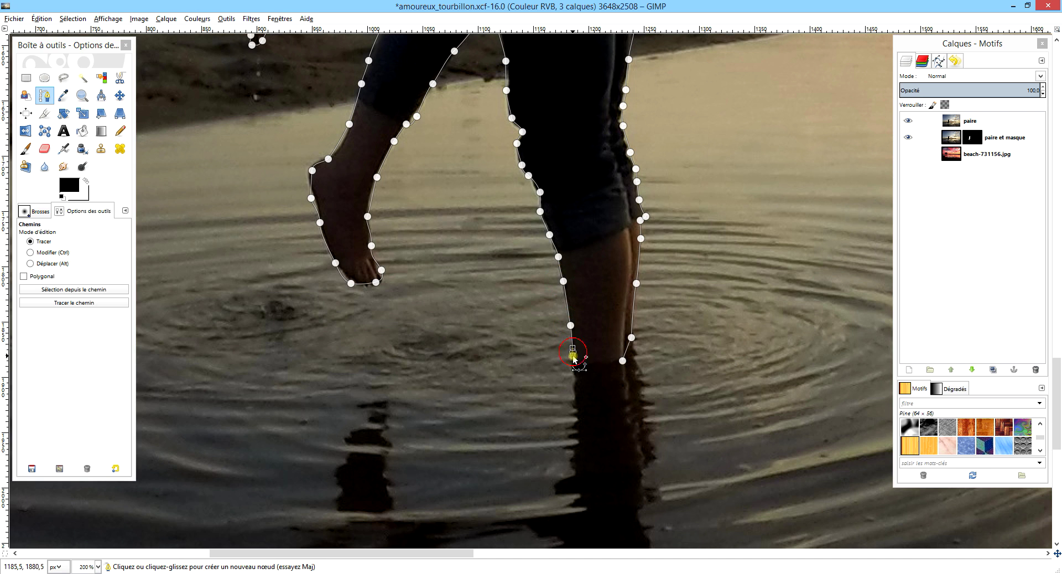
{"action": "key", "text": "ctrl"}
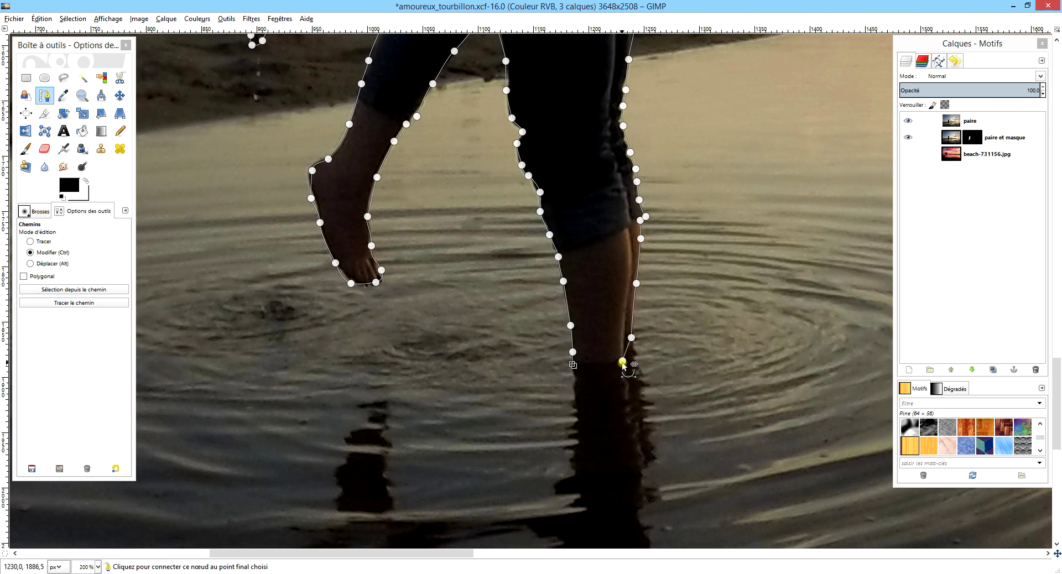
- Close the couple's outline at the waterline and convert the path to a selection
{"action": "left_click", "coordinate": [622, 363], "text": "ctrl"}
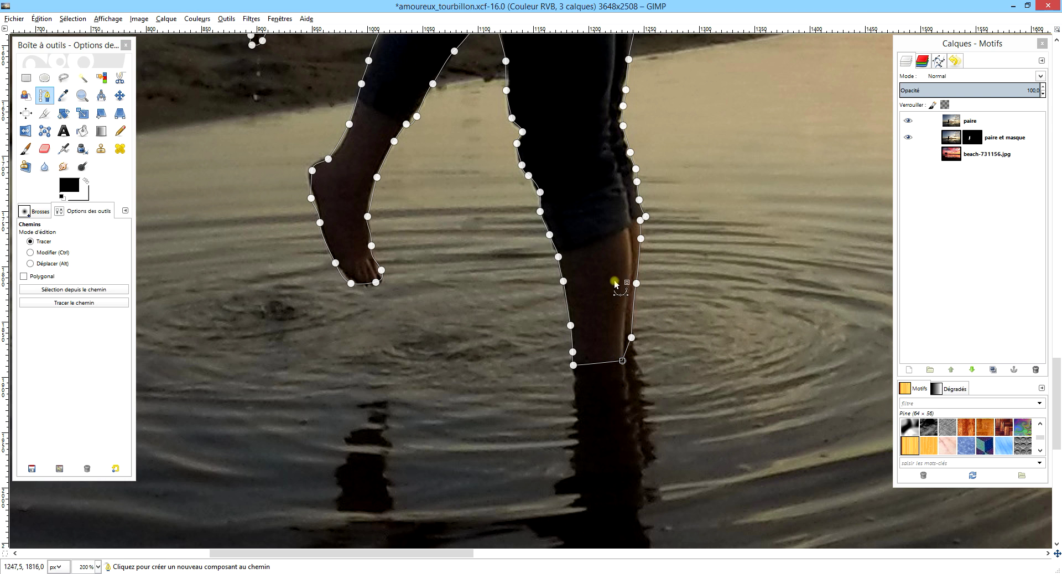
{"action": "left_click", "coordinate": [81, 291]}
{"action": "scroll", "coordinate": [575, 243], "scroll_direction": "up", "scroll_amount": 5}
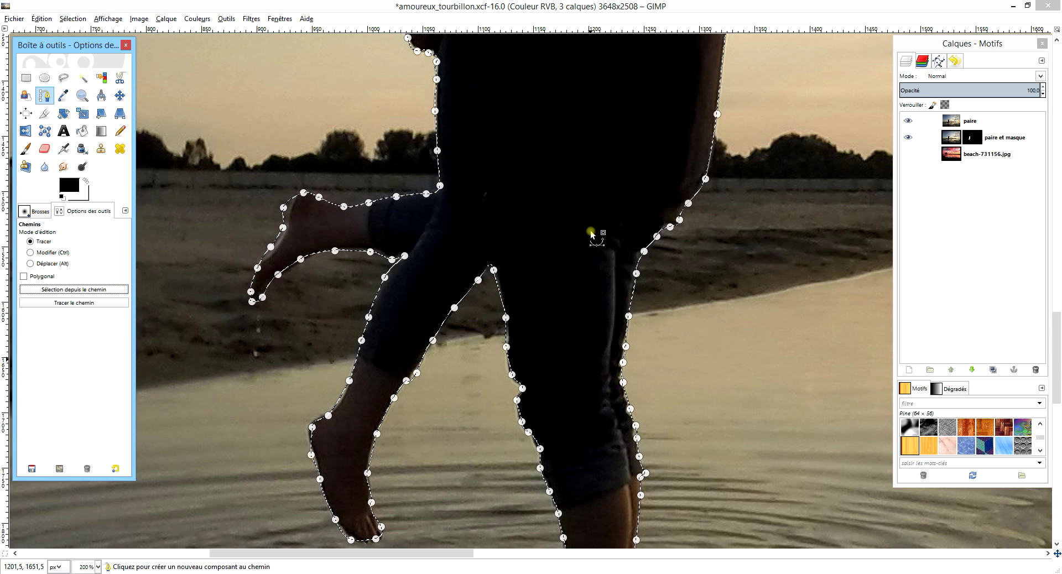
{"action": "scroll", "coordinate": [595, 228], "scroll_direction": "up", "scroll_amount": 5}
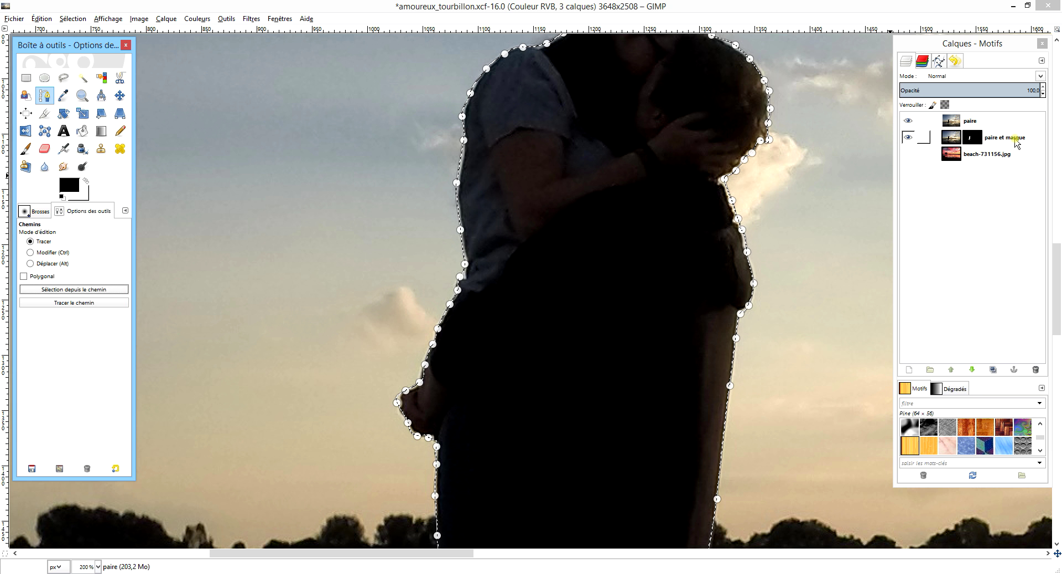
{"action": "scroll", "coordinate": [789, 231], "scroll_direction": "up", "scroll_amount": 2}
{"action": "scroll", "coordinate": [789, 230], "scroll_direction": "down", "scroll_amount": 3}
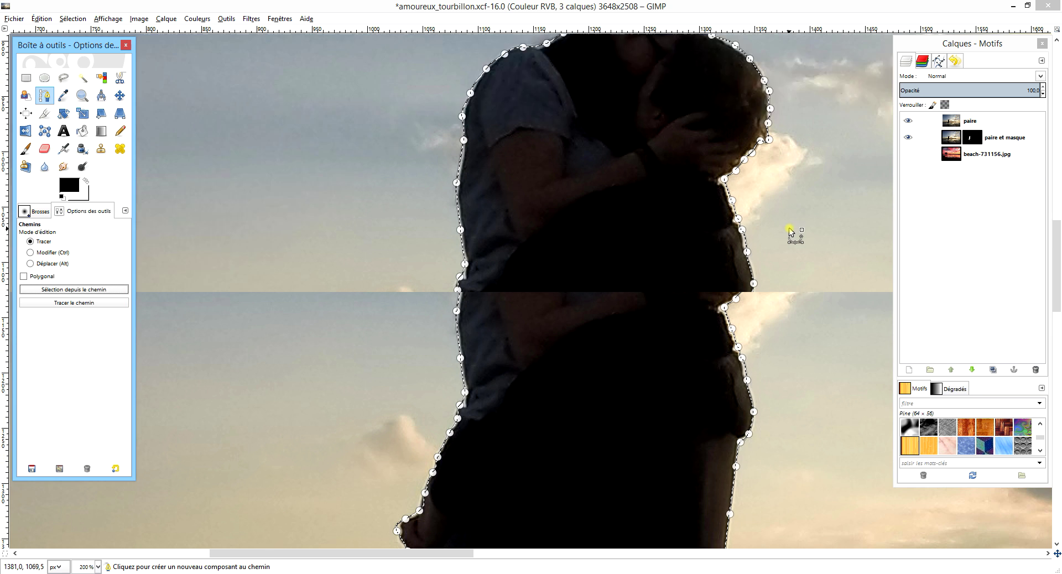
{"action": "scroll", "coordinate": [788, 231], "scroll_direction": "down", "scroll_amount": 4}
- Feather the selection by 5 px, then invert it to cover the background
{"action": "left_click", "coordinate": [68, 18]}
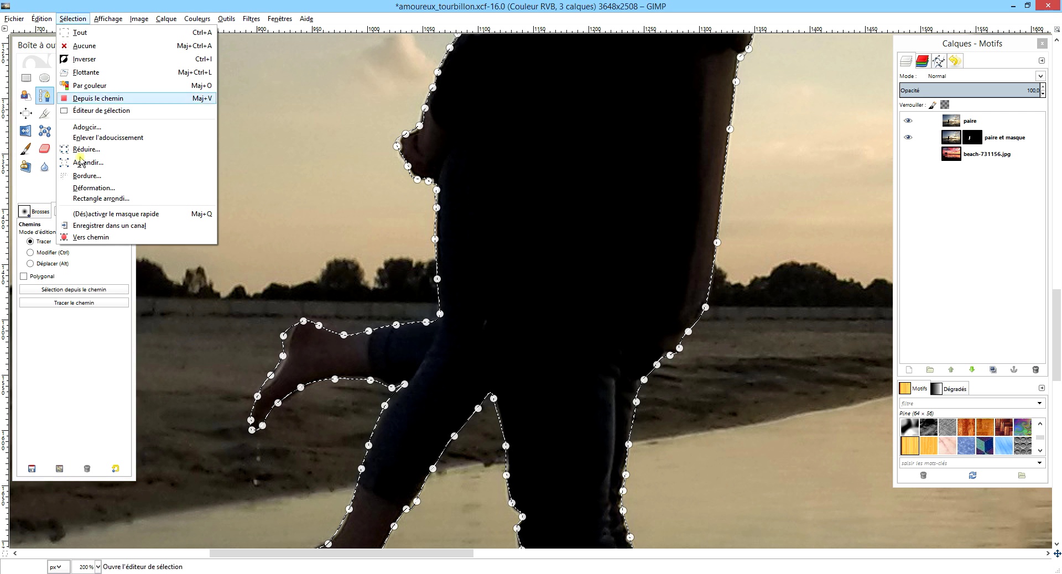
{"action": "left_click", "coordinate": [110, 128]}
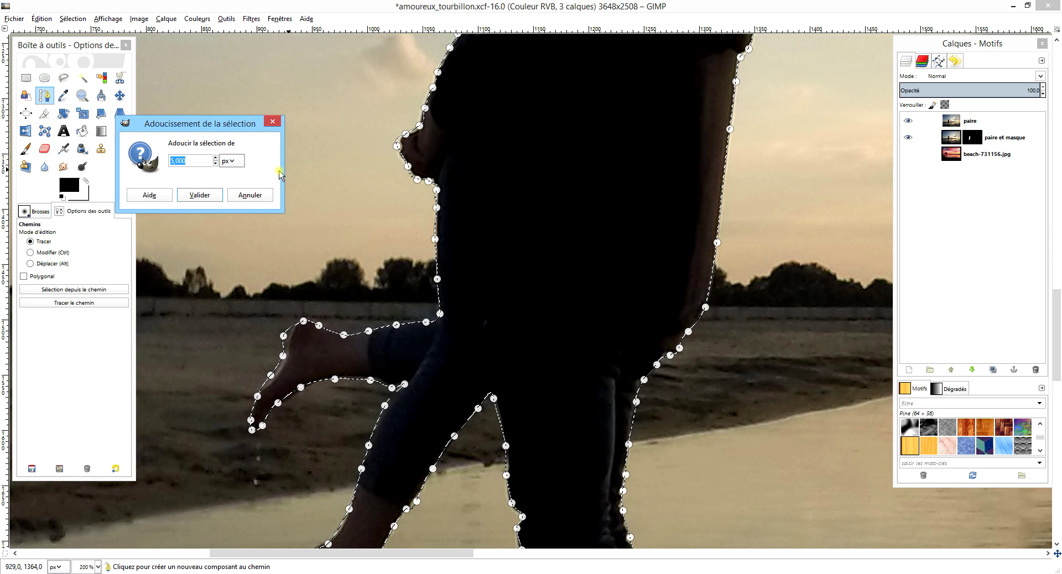
{"action": "left_click", "coordinate": [200, 195]}
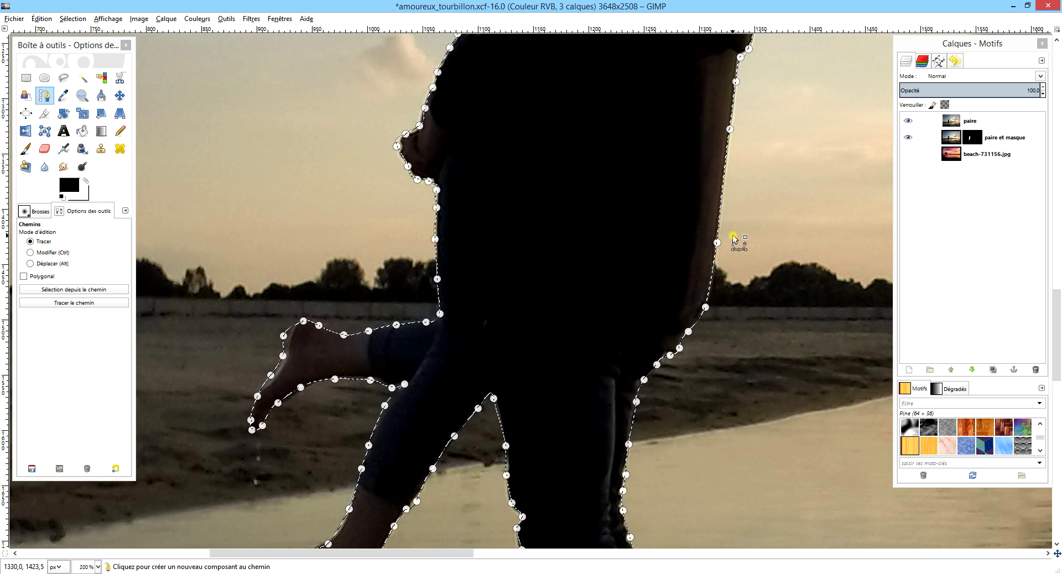
{"action": "left_click", "coordinate": [68, 21]}
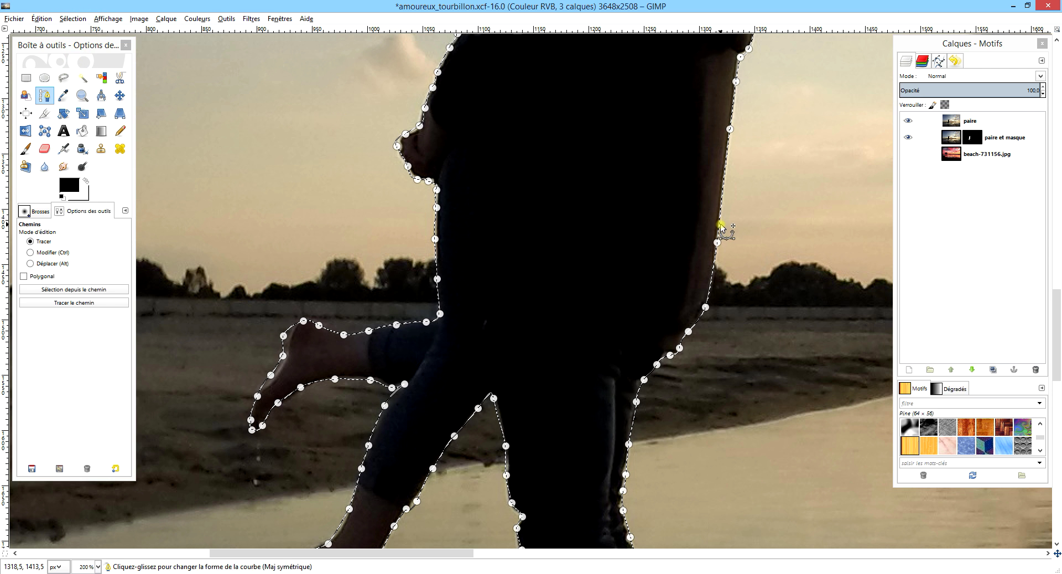
- Delete the background, add an alpha channel to the paire layer, and delete again for transparency
{"action": "key", "text": "Delete"}
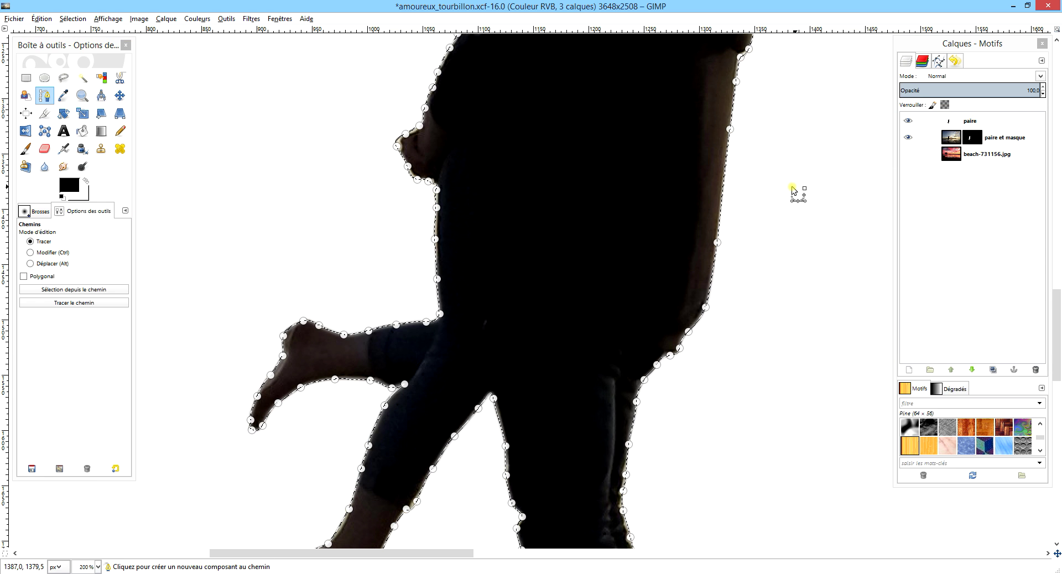
{"action": "left_click", "coordinate": [978, 123]}
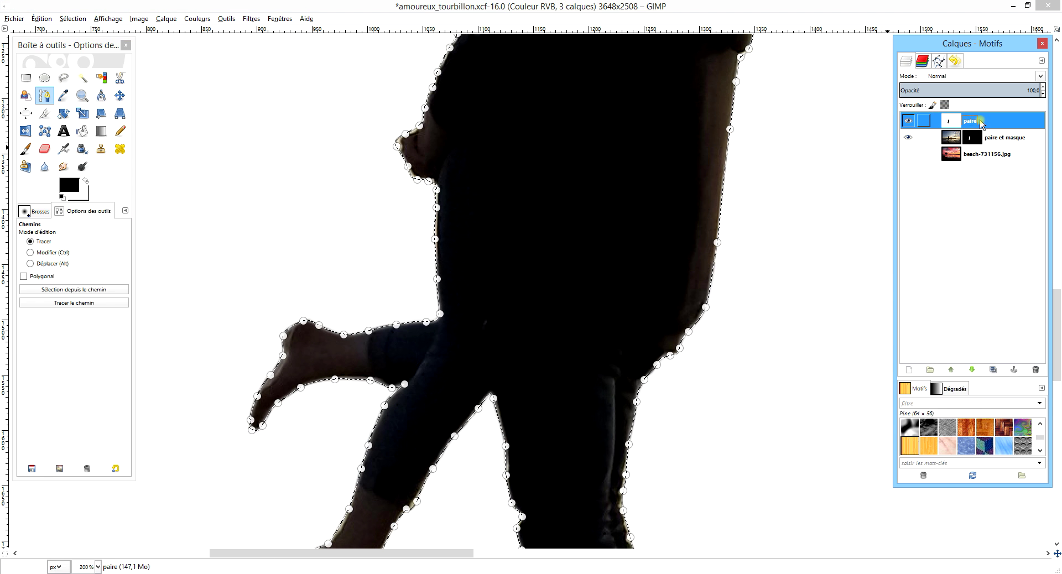
{"action": "right_click", "coordinate": [980, 123]}
{"action": "left_click", "coordinate": [936, 365]}
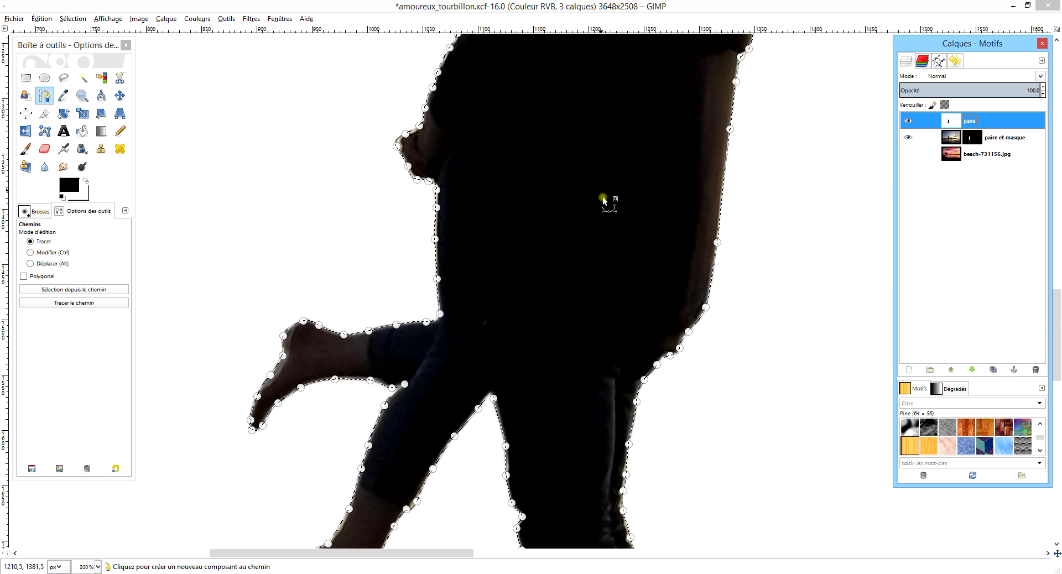
{"action": "key", "text": "Delete"}
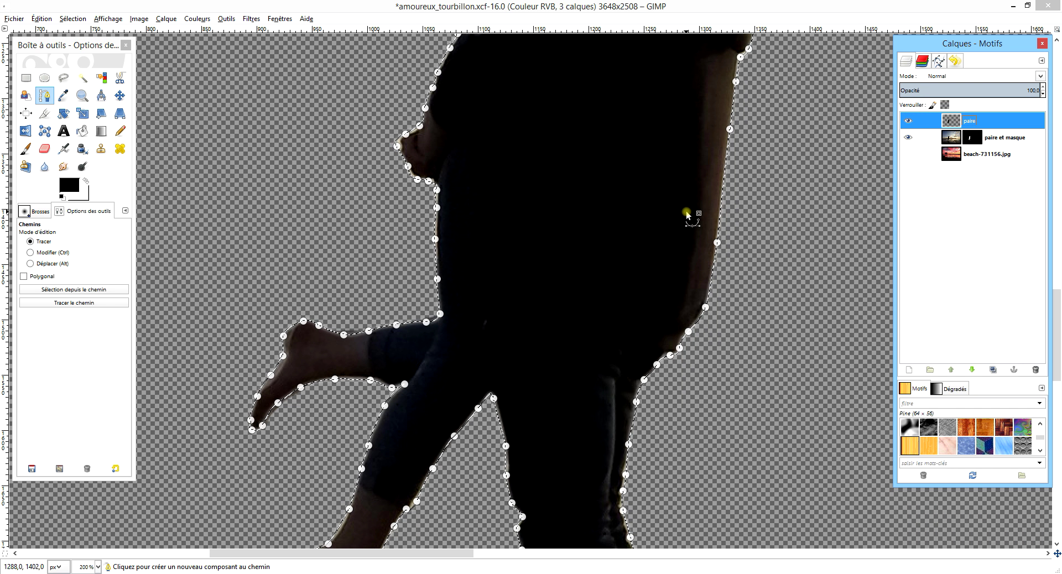
{"action": "scroll", "coordinate": [702, 238], "scroll_direction": "down", "scroll_amount": 3}
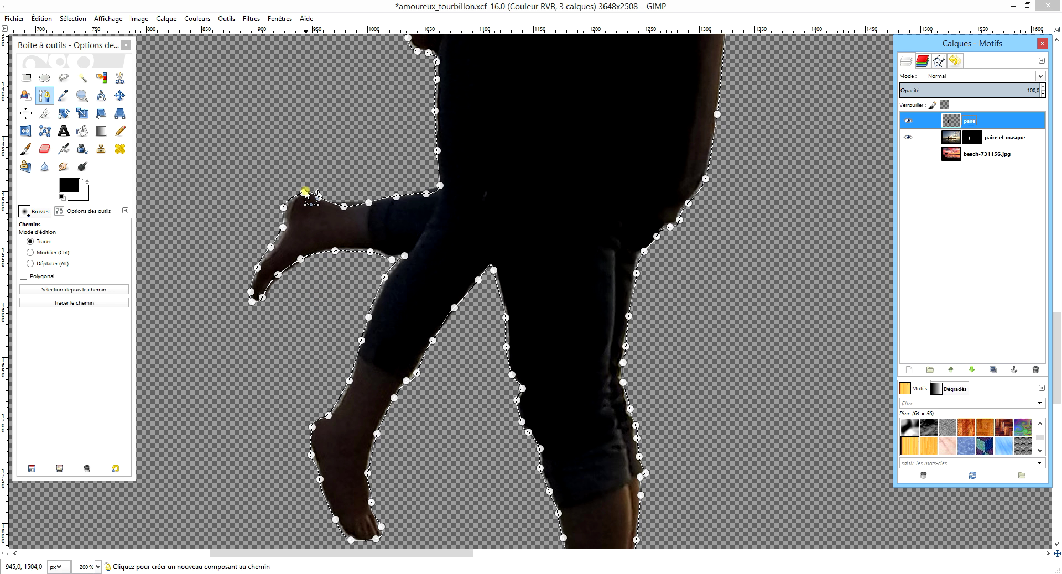
{"action": "left_click", "coordinate": [26, 78]}
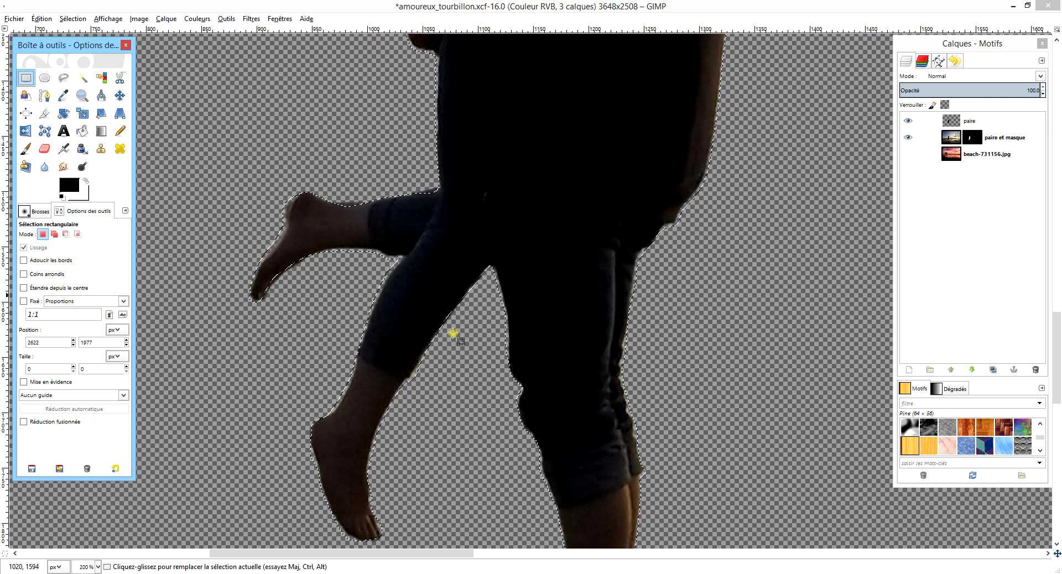
- On the paire layer, clear the selection and select the couple using Alpha to Selection
{"action": "scroll", "coordinate": [679, 390], "scroll_direction": "up", "scroll_amount": 10}
{"action": "scroll", "coordinate": [789, 354], "scroll_direction": "down", "scroll_amount": 10}
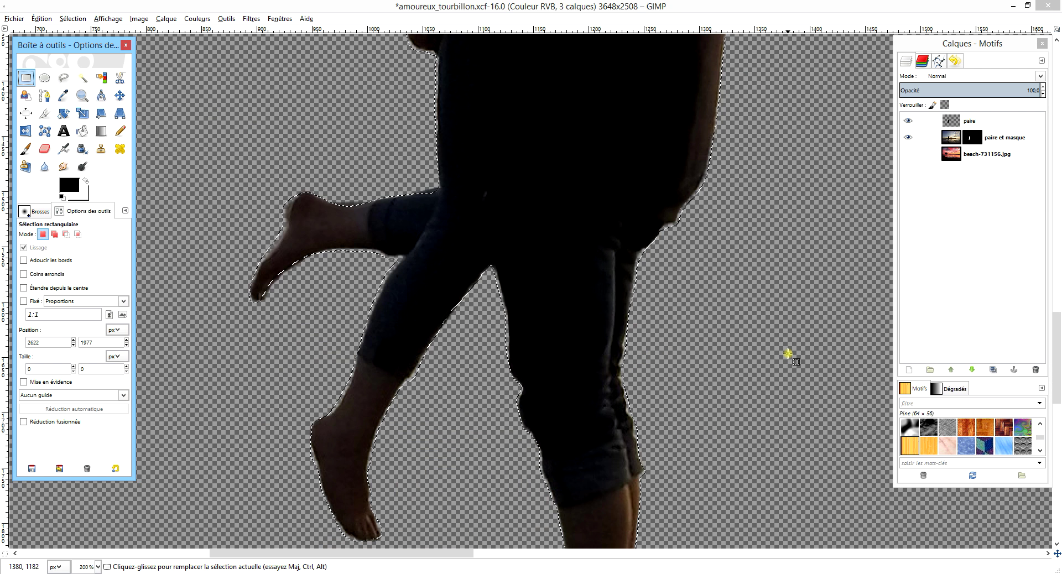
{"action": "scroll", "coordinate": [789, 356], "scroll_direction": "down", "scroll_amount": 5}
{"action": "scroll", "coordinate": [761, 351], "scroll_direction": "up", "scroll_amount": 5}
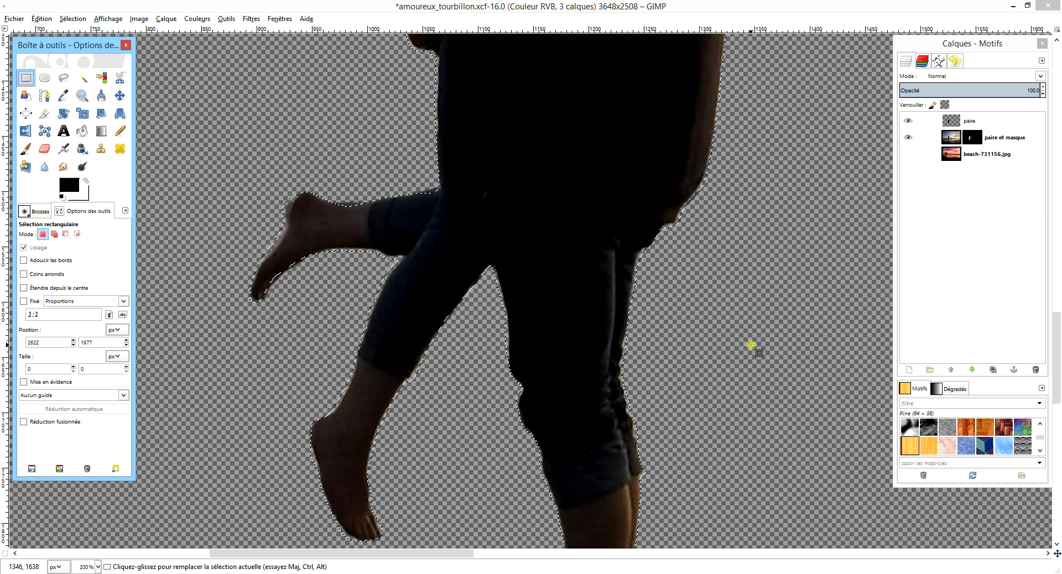
{"action": "left_click", "coordinate": [913, 143]}
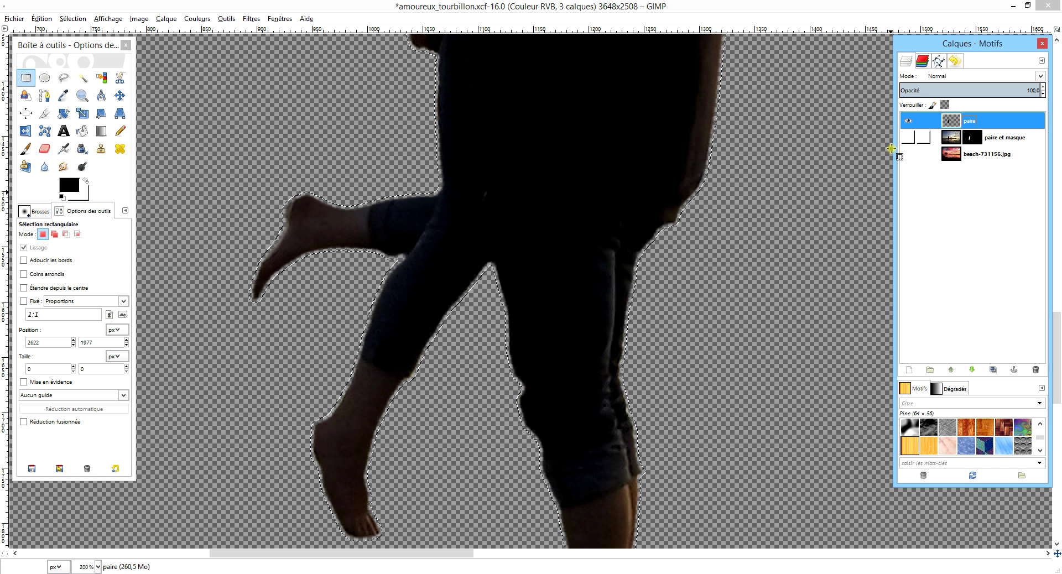
{"action": "scroll", "coordinate": [750, 348], "scroll_direction": "down", "scroll_amount": 10}
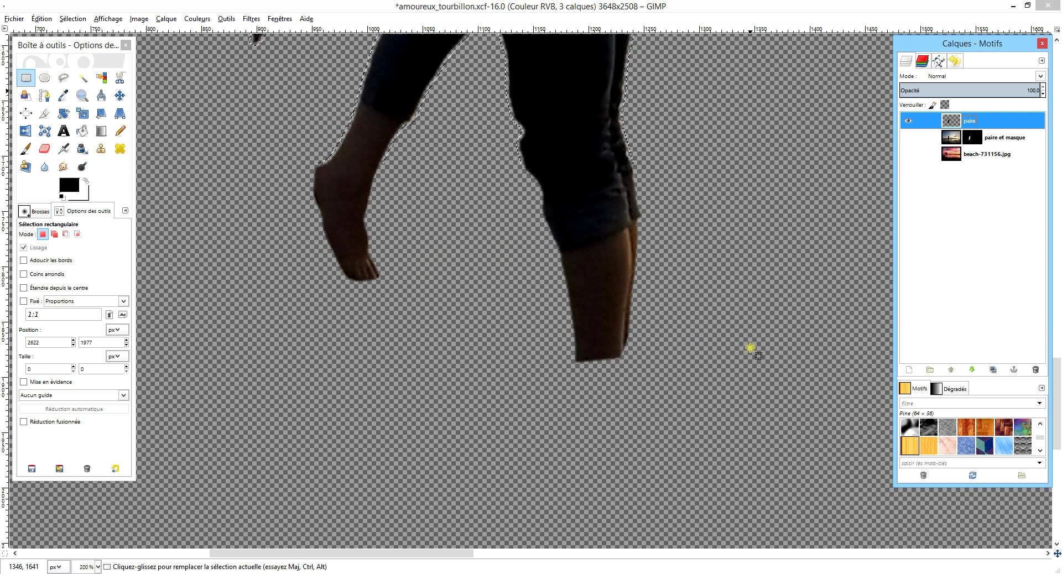
{"action": "scroll", "coordinate": [750, 347], "scroll_direction": "up", "scroll_amount": 5}
{"action": "scroll", "coordinate": [750, 348], "scroll_direction": "up", "scroll_amount": 5}
{"action": "scroll", "coordinate": [758, 340], "scroll_direction": "up", "scroll_amount": 4}
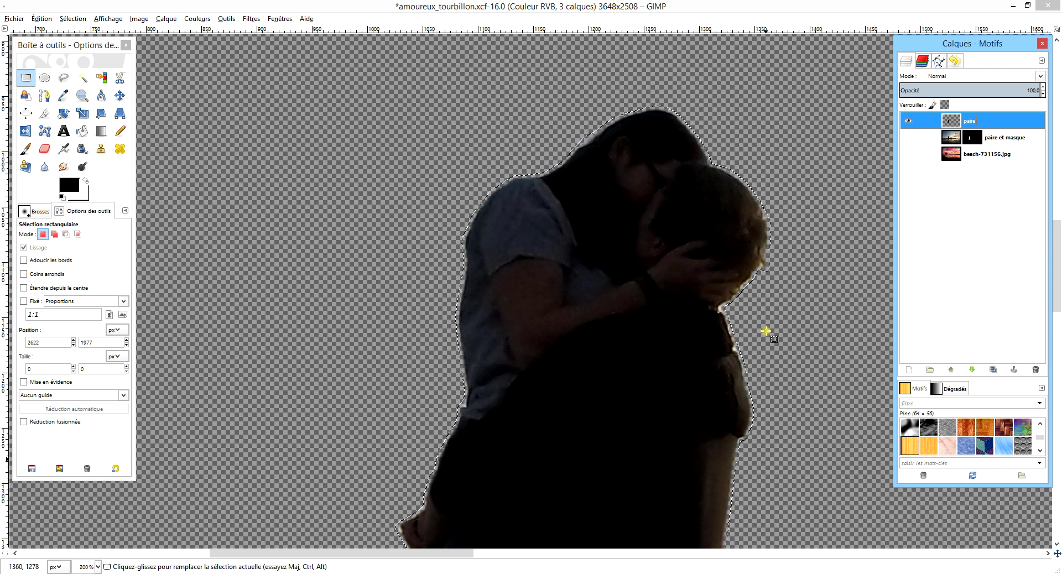
{"action": "scroll", "coordinate": [766, 331], "scroll_direction": "down", "scroll_amount": 4}
{"action": "scroll", "coordinate": [769, 288], "scroll_direction": "down", "scroll_amount": 4}
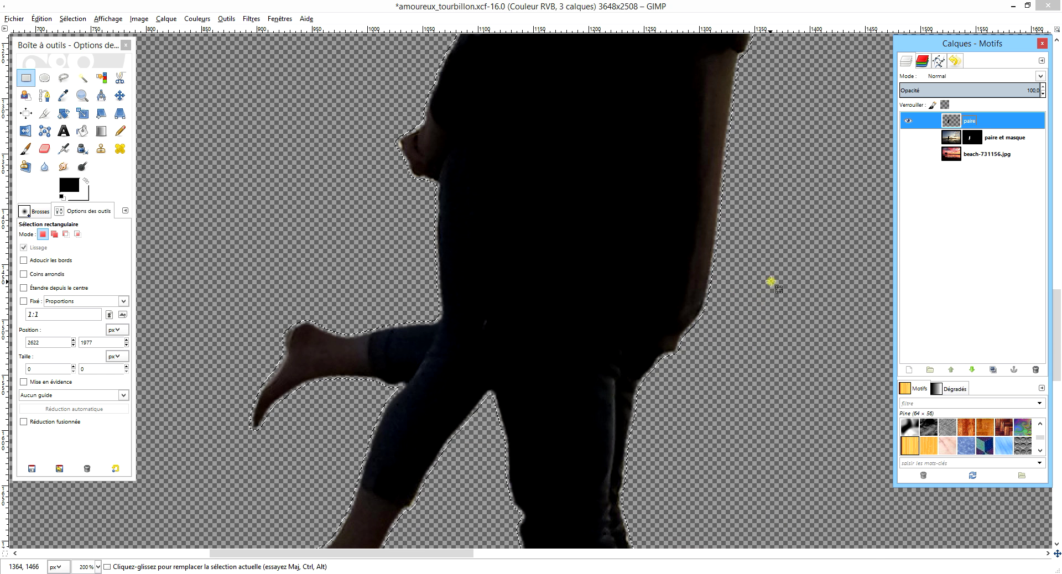
{"action": "scroll", "coordinate": [772, 274], "scroll_direction": "up", "scroll_amount": 4}
{"action": "scroll", "coordinate": [777, 260], "scroll_direction": "up", "scroll_amount": 5}
{"action": "scroll", "coordinate": [779, 252], "scroll_direction": "down", "scroll_amount": 3}
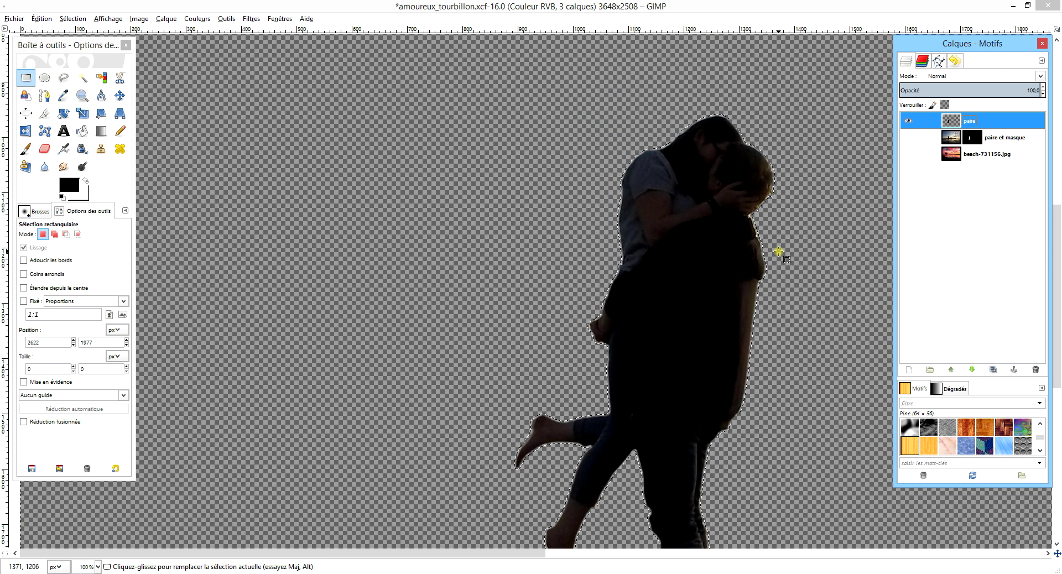
{"action": "left_click_drag", "start_coordinate": [796, 283], "coordinate": [732, 282]}
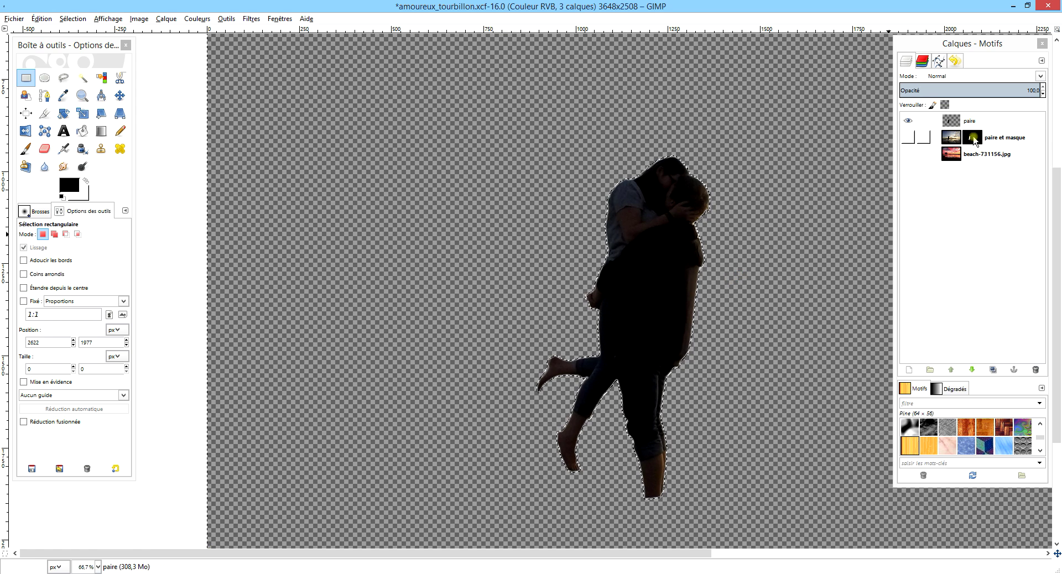
{"action": "left_click", "coordinate": [72, 19]}
{"action": "left_click", "coordinate": [77, 47]}
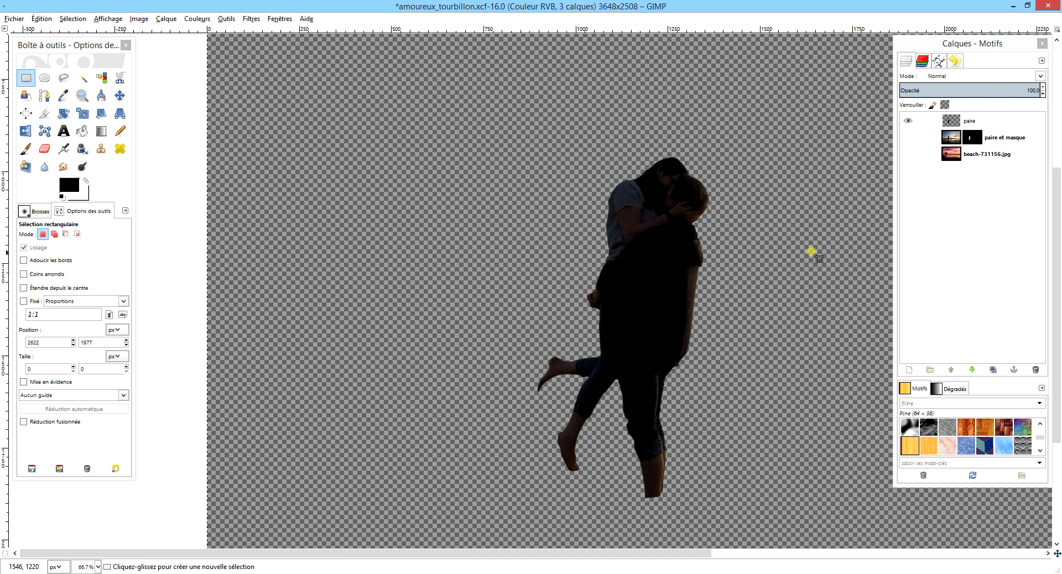
{"action": "right_click", "coordinate": [988, 121]}
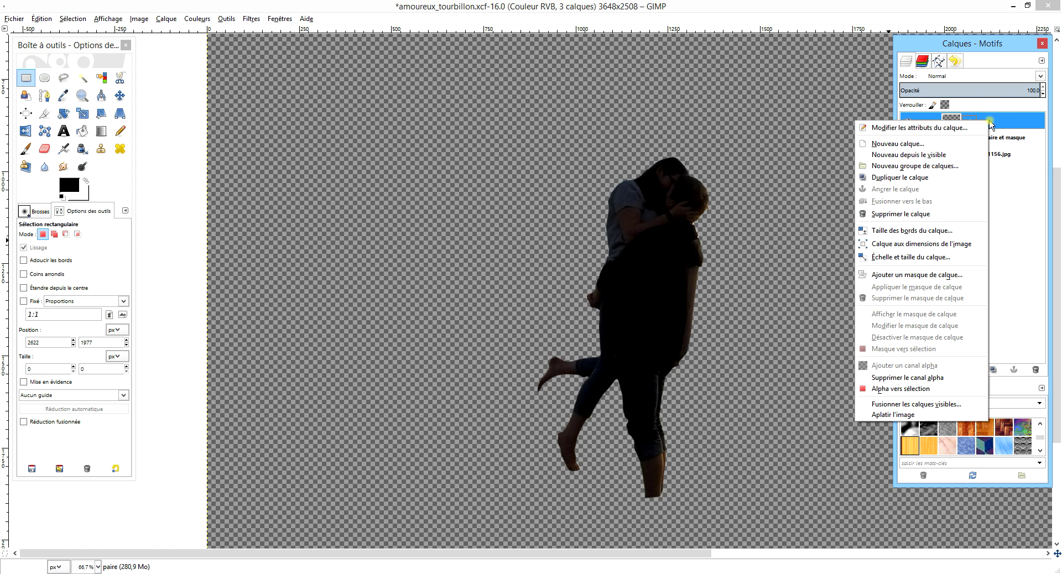
{"action": "left_click", "coordinate": [928, 388]}
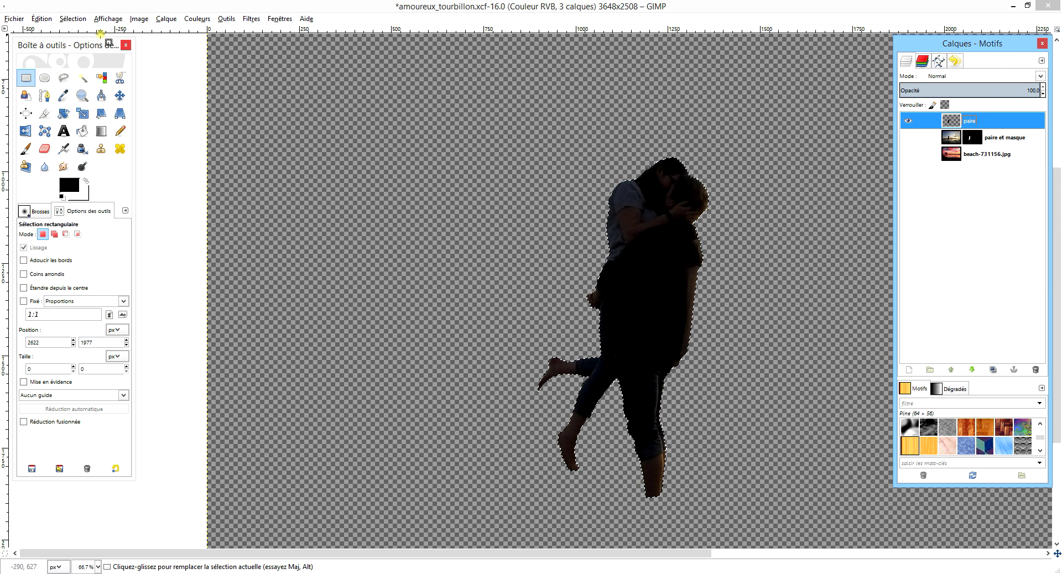
- Copy the couple silhouette to the clipboard and list the open image windows
{"action": "key", "text": "ctrl+c"}
{"action": "left_click", "coordinate": [42, 18]}
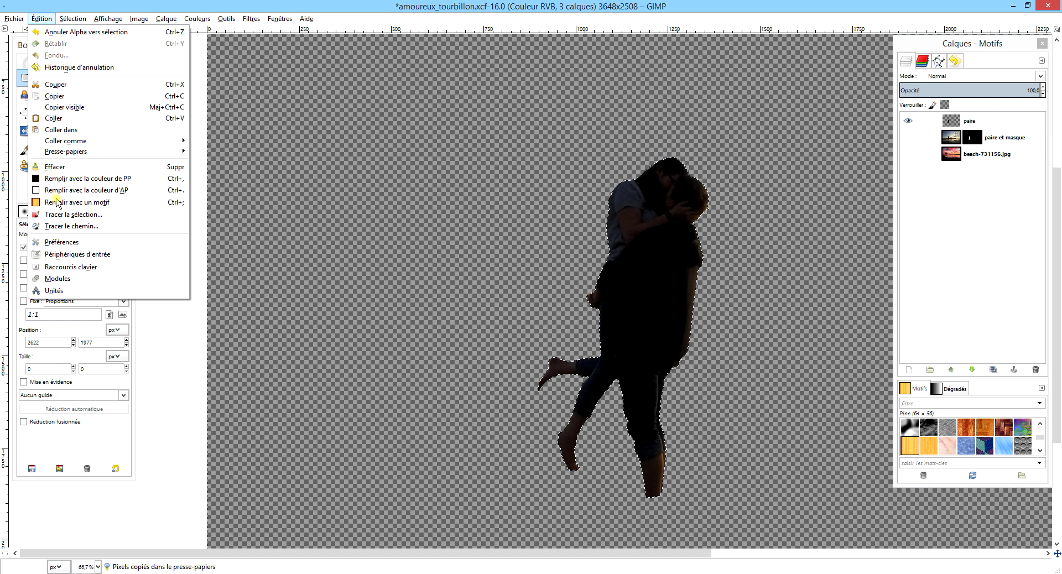
{"action": "left_click", "coordinate": [52, 96]}
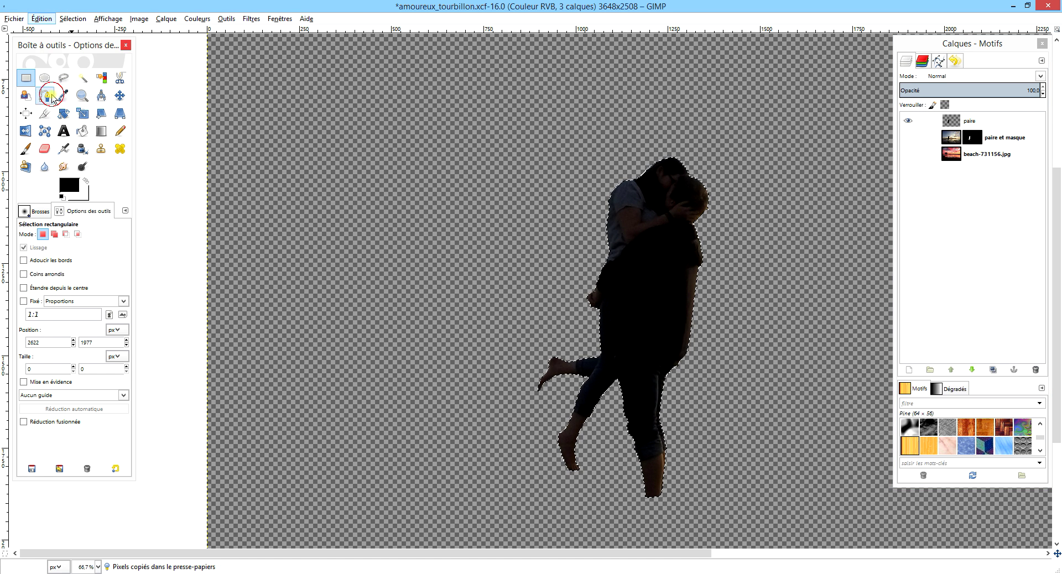
{"action": "left_click", "coordinate": [279, 20]}
- Paste the couple into the untitled sunset image as a new layer and drag it mid-beach
{"action": "left_click", "coordinate": [324, 94]}
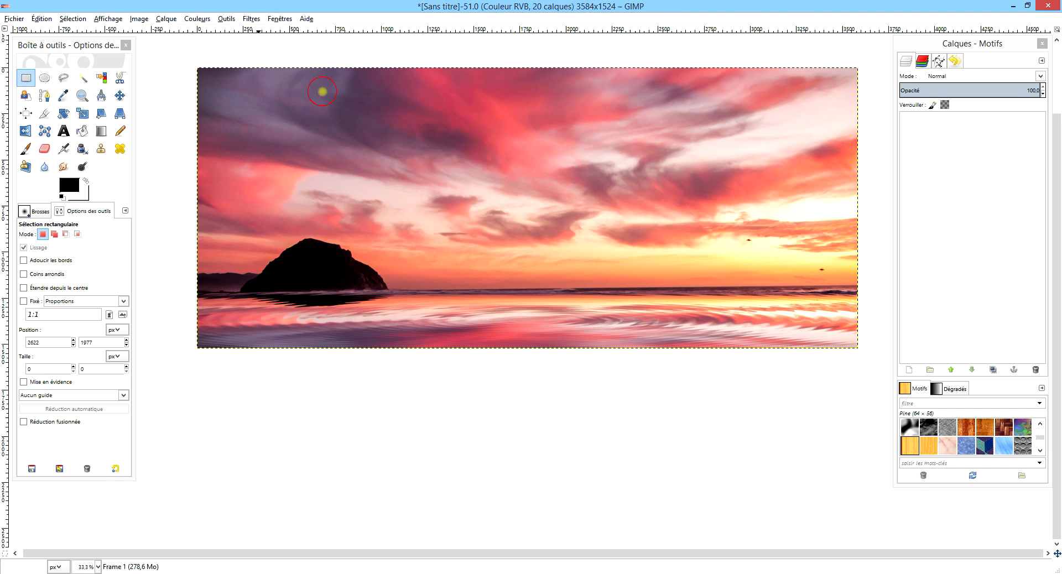
{"action": "left_click", "coordinate": [41, 19]}
{"action": "mouse_move", "coordinate": [65, 141]}
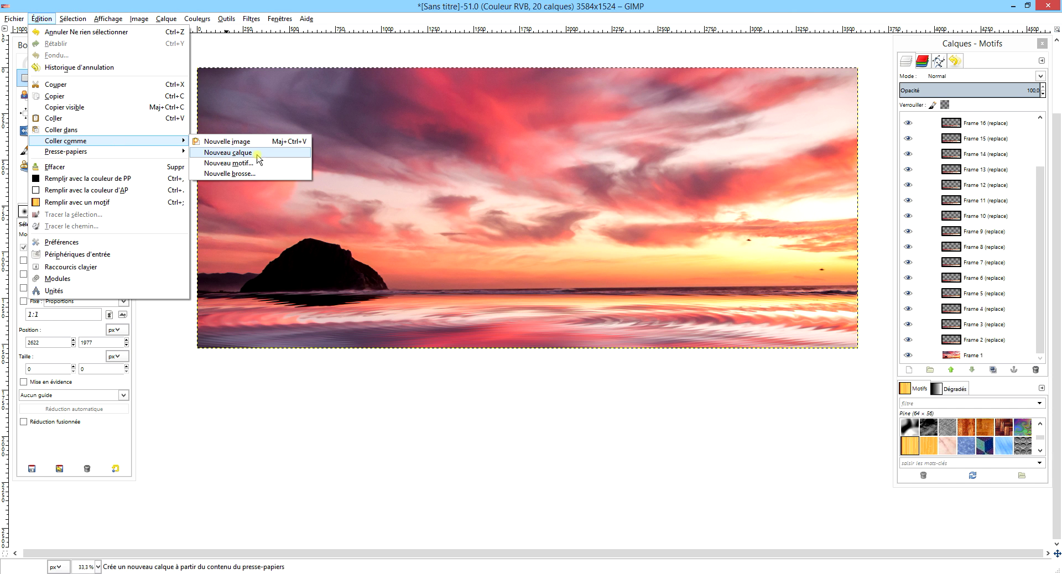
{"action": "left_click", "coordinate": [263, 154]}
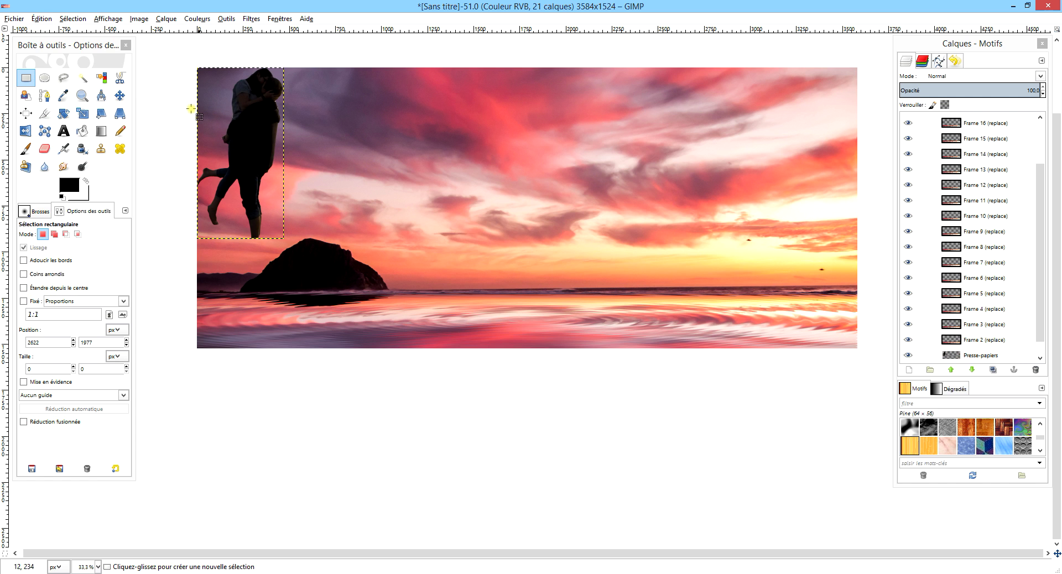
{"action": "left_click", "coordinate": [120, 95]}
{"action": "left_click_drag", "start_coordinate": [253, 134], "coordinate": [543, 221]}
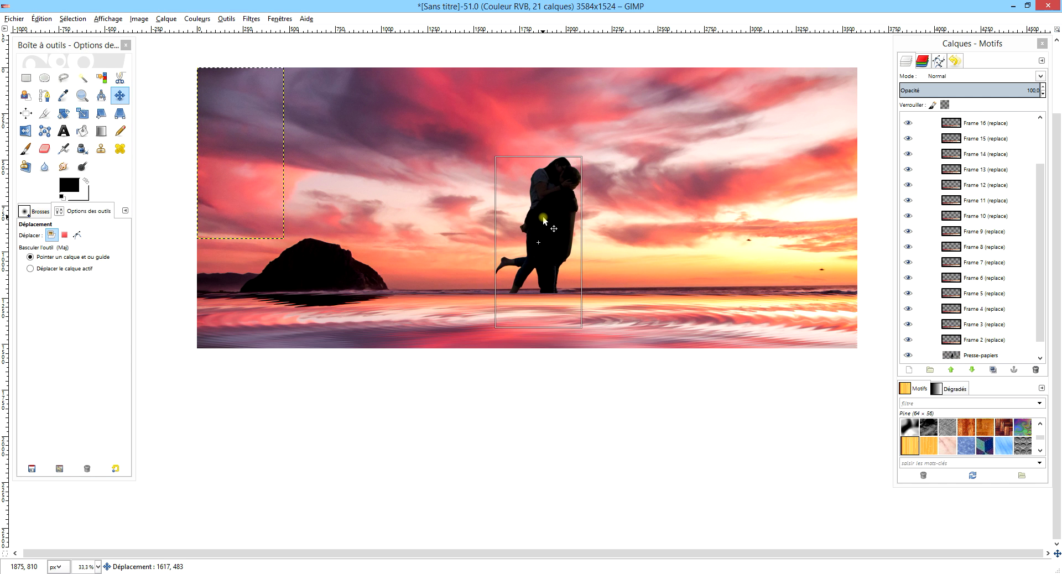
- Load the pasted couple layer's outline as a selection with Alpha to Selection
{"action": "scroll", "coordinate": [1002, 188], "scroll_direction": "up", "scroll_amount": 3}
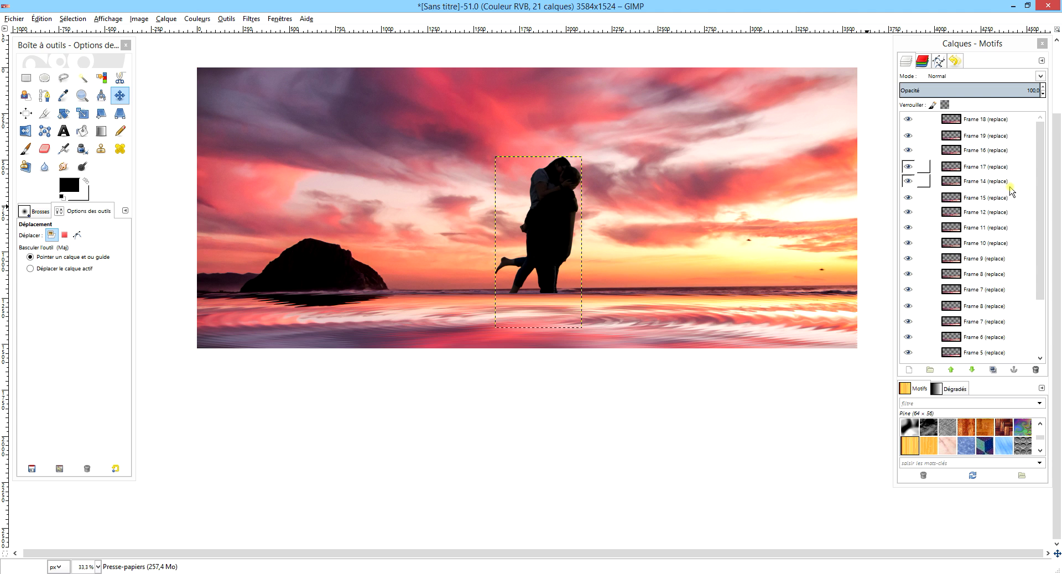
{"action": "scroll", "coordinate": [1018, 254], "scroll_direction": "down", "scroll_amount": 3}
{"action": "left_click", "coordinate": [1009, 343]}
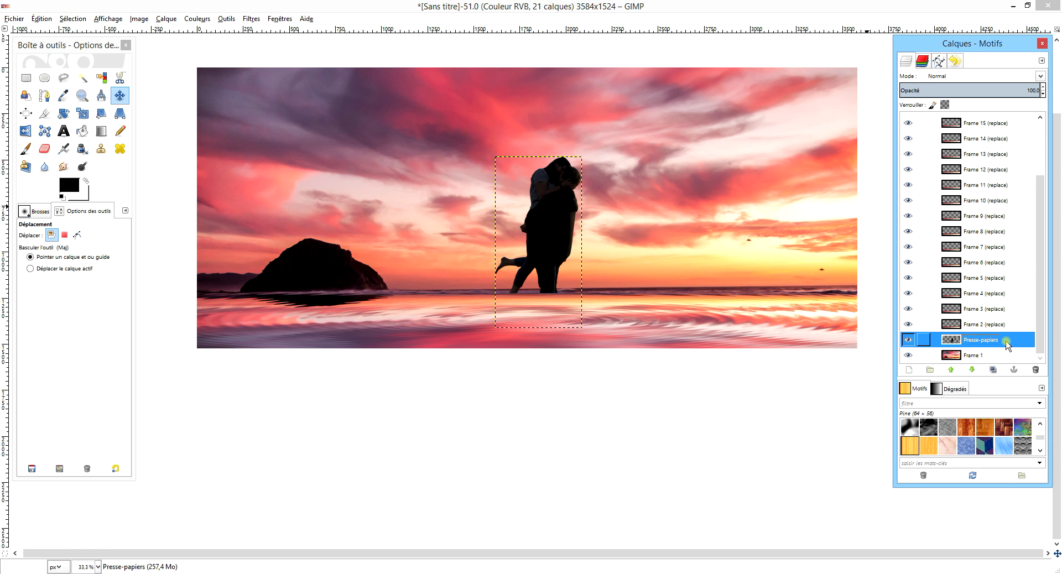
{"action": "right_click", "coordinate": [958, 344]}
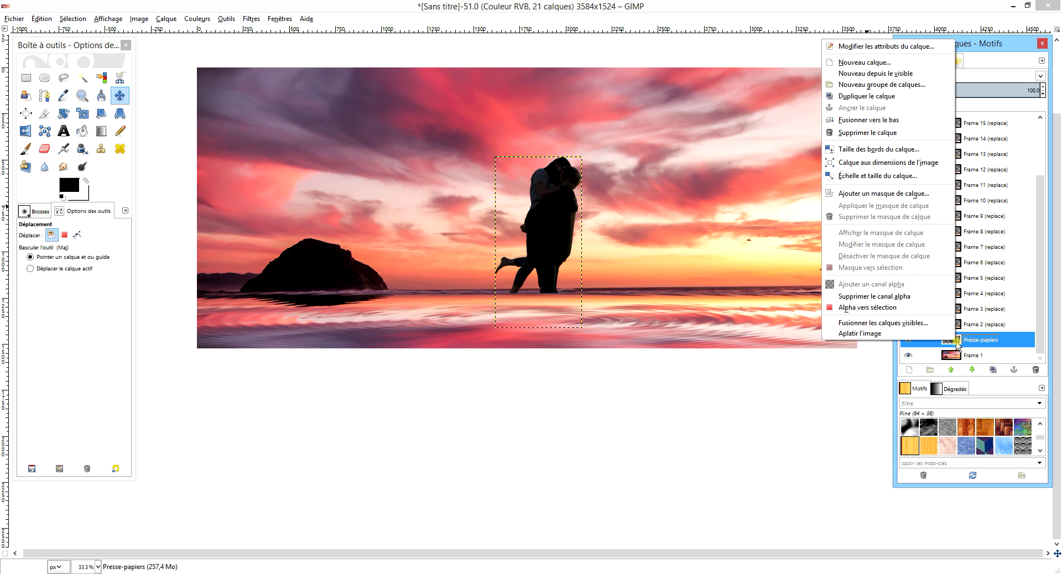
{"action": "left_click", "coordinate": [916, 308]}
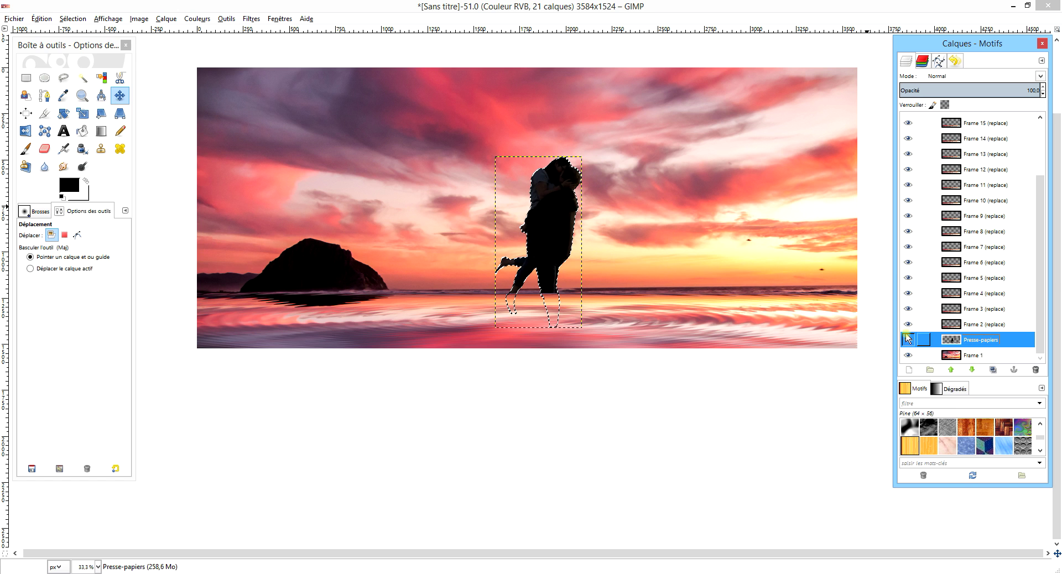
- Hide the rippling frames Frame 2 through Frame 20 via the eye column
{"action": "left_click_drag", "start_coordinate": [908, 324], "coordinate": [911, 140]}
{"action": "scroll", "coordinate": [911, 160], "scroll_direction": "up", "scroll_amount": 2}
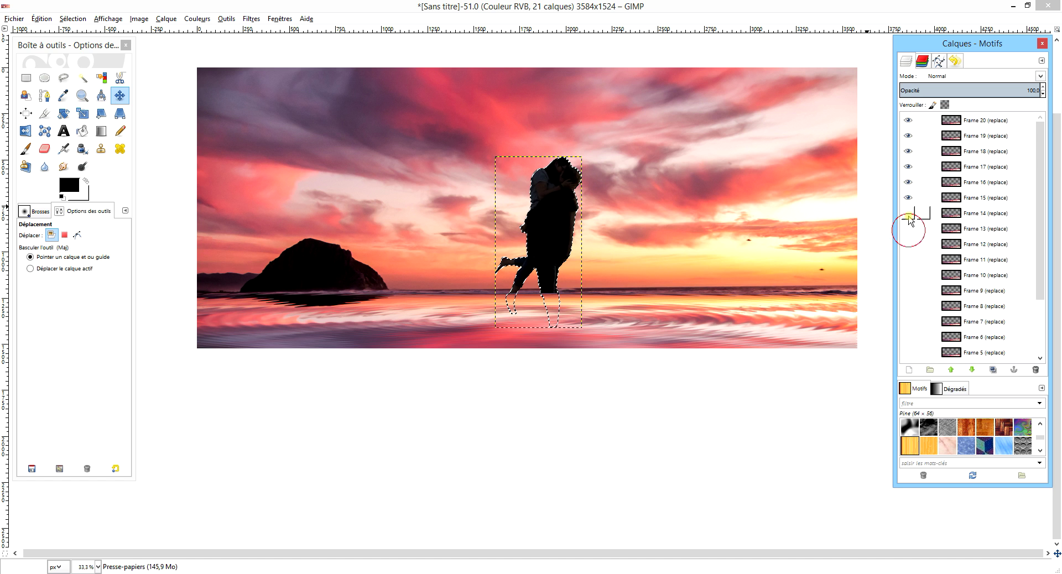
{"action": "left_click_drag", "start_coordinate": [911, 201], "coordinate": [909, 123]}
{"action": "scroll", "coordinate": [909, 123], "scroll_direction": "down", "scroll_amount": 3}
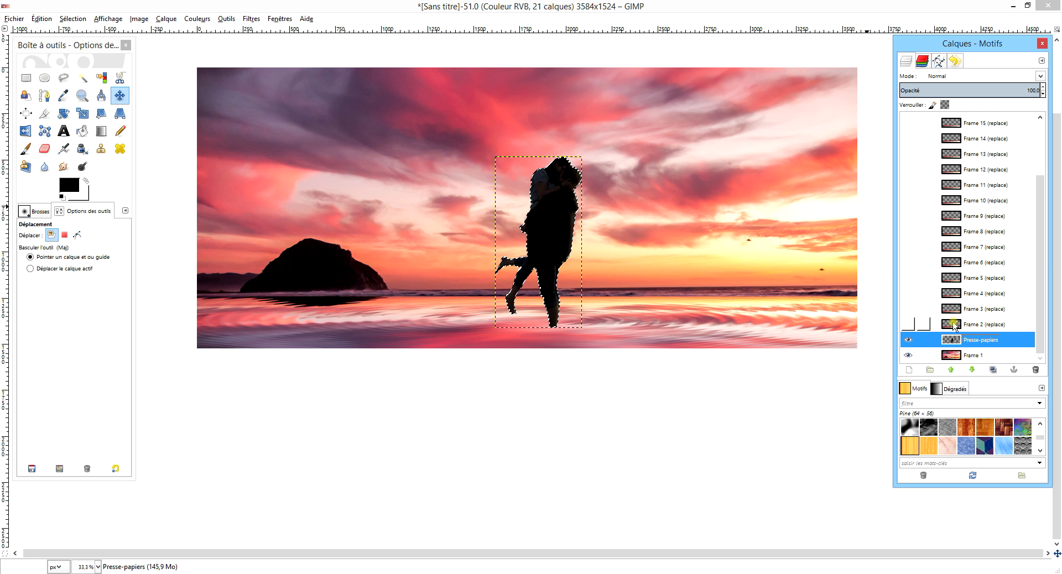
- Nudge the couple up and left, reload its outline selection, and activate Frame 1
{"action": "scroll", "coordinate": [593, 310], "scroll_direction": "up", "scroll_amount": 2}
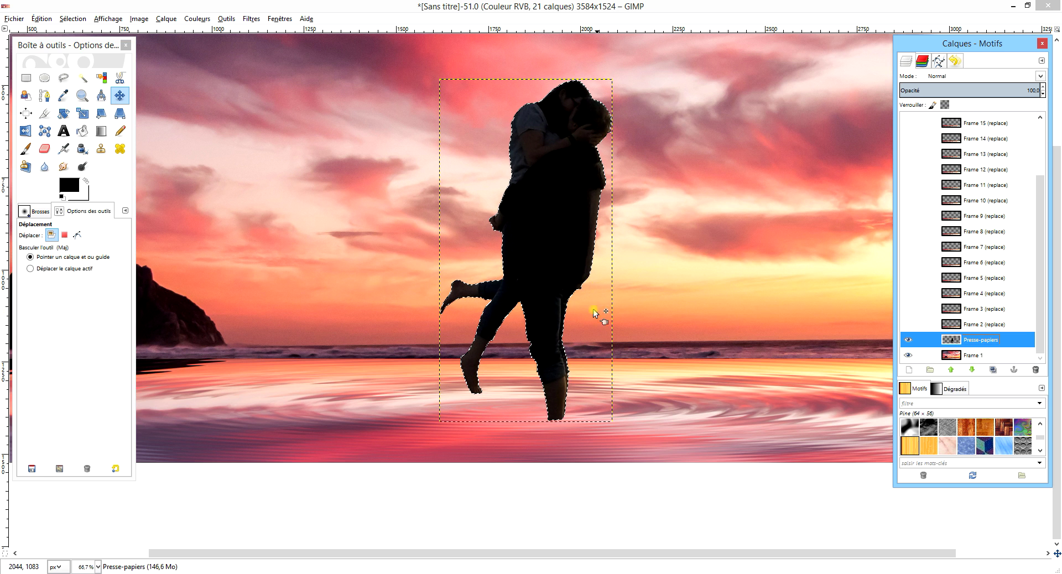
{"action": "mouse_move", "coordinate": [556, 245]}
{"action": "left_mouse_down"}
{"action": "mouse_move", "coordinate": [514, 230]}
{"action": "mouse_move", "coordinate": [523, 232]}
{"action": "left_mouse_up"}
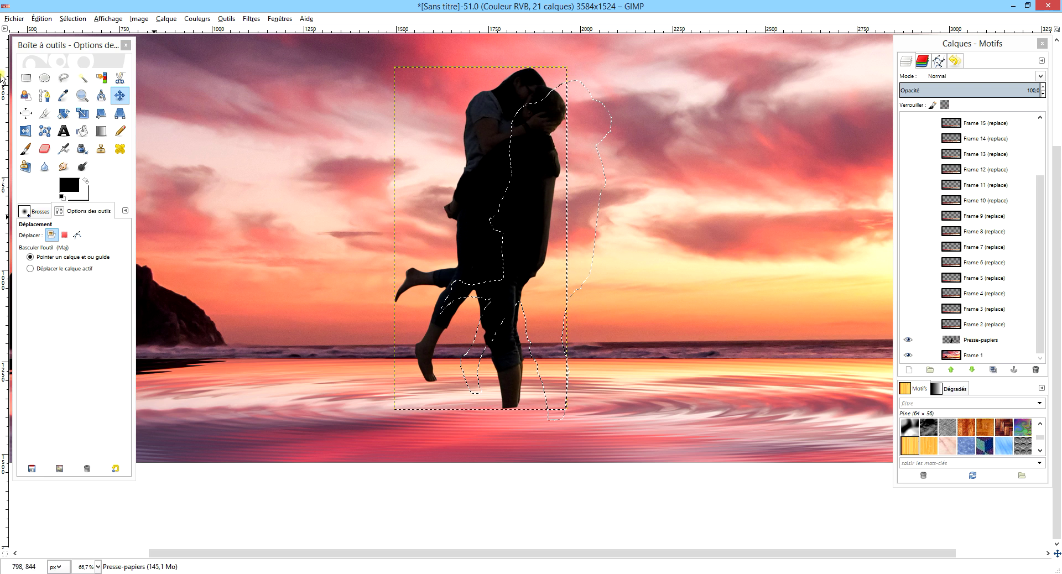
{"action": "right_click", "coordinate": [982, 342]}
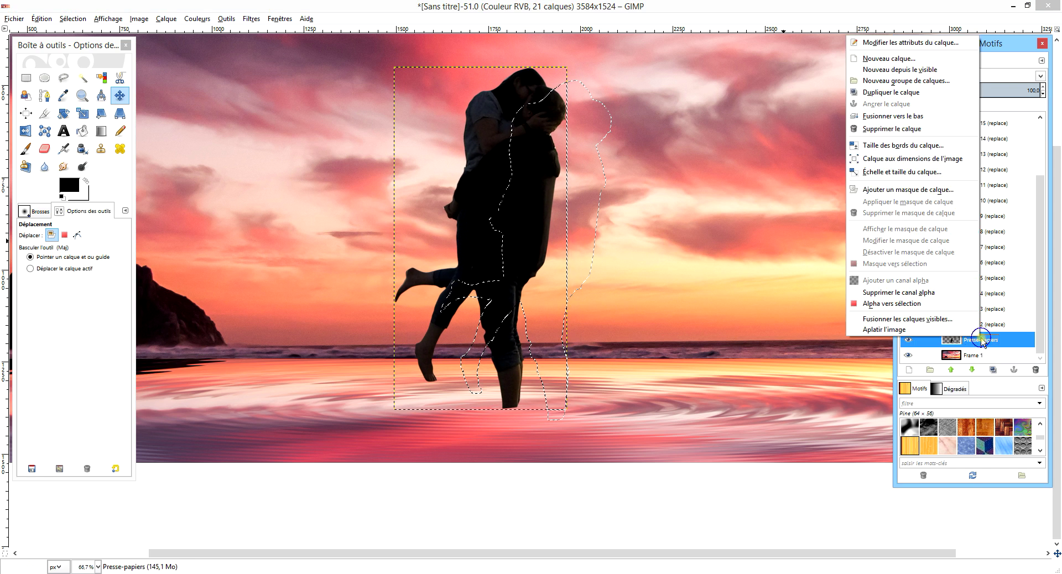
{"action": "left_click", "coordinate": [896, 295]}
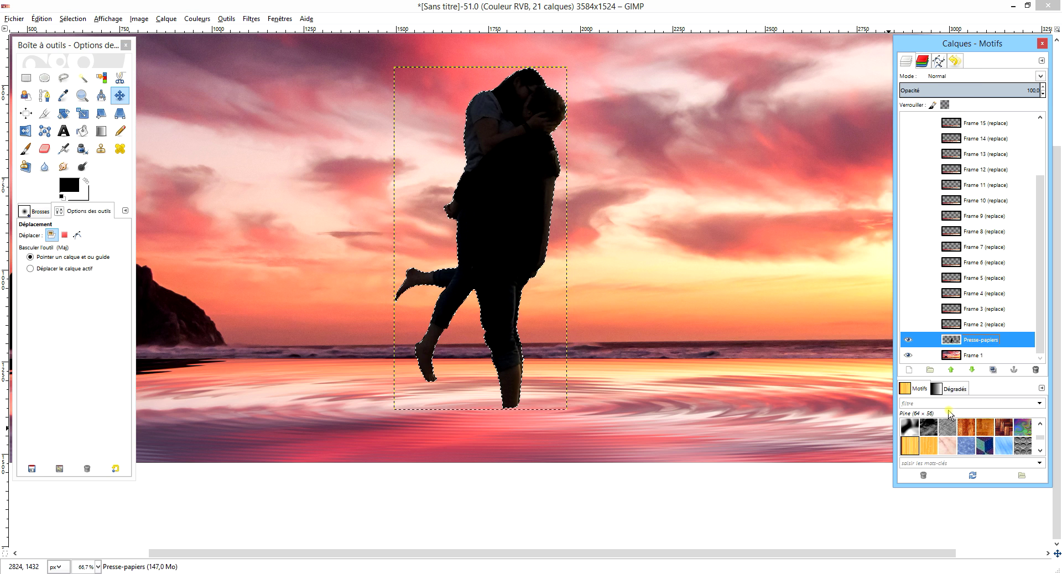
{"action": "left_click", "coordinate": [976, 357]}
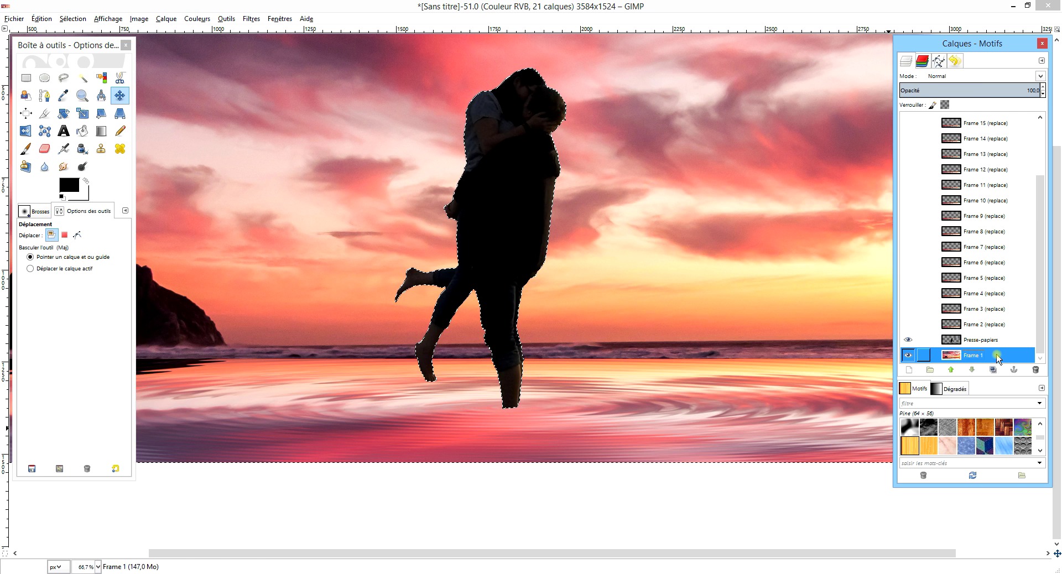
- Shift the couple slightly right, reload its silhouette selection, and reactivate Frame 1
{"action": "left_click_drag", "start_coordinate": [538, 221], "coordinate": [544, 221]}
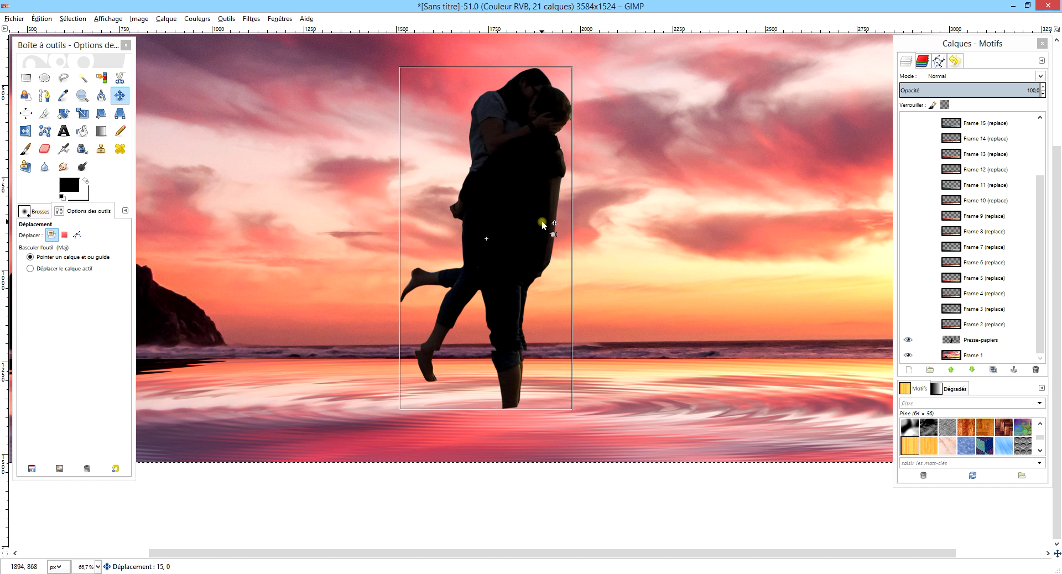
{"action": "left_click", "coordinate": [979, 340]}
{"action": "right_click", "coordinate": [979, 340]}
{"action": "left_click", "coordinate": [944, 311]}
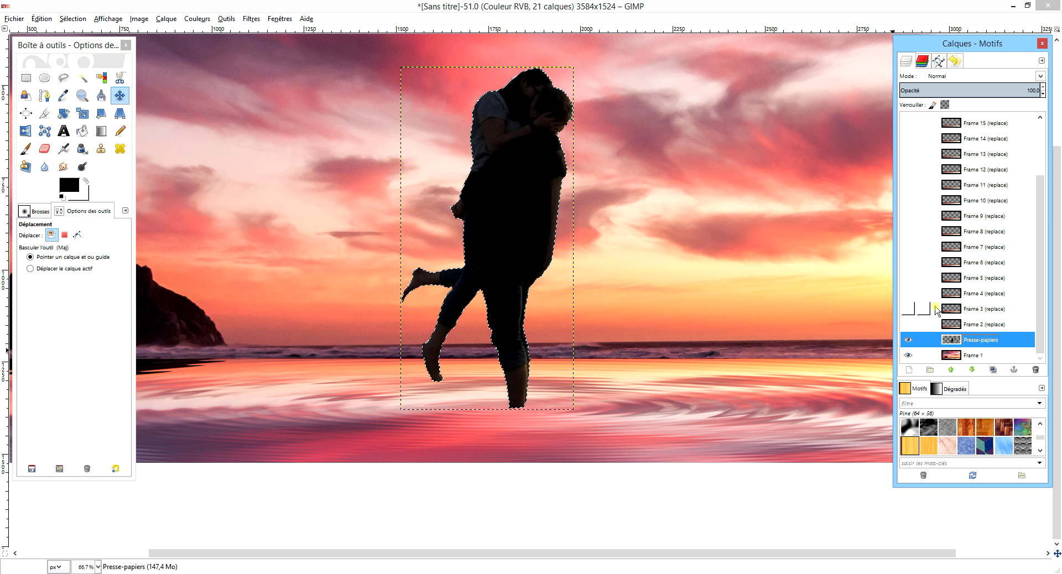
{"action": "left_click", "coordinate": [988, 356]}
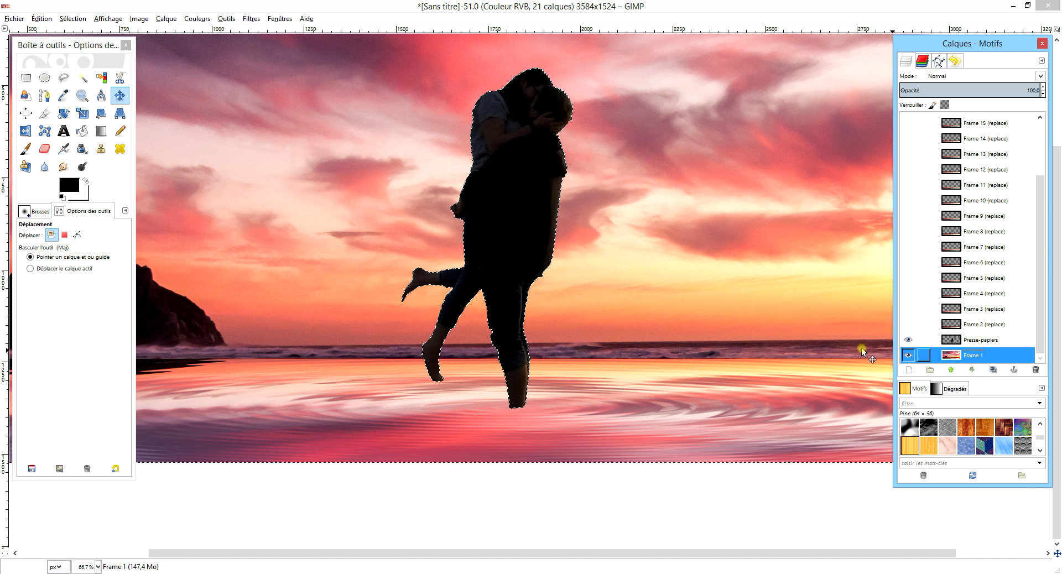
{"action": "scroll", "coordinate": [725, 311], "scroll_direction": "down", "scroll_amount": 2}
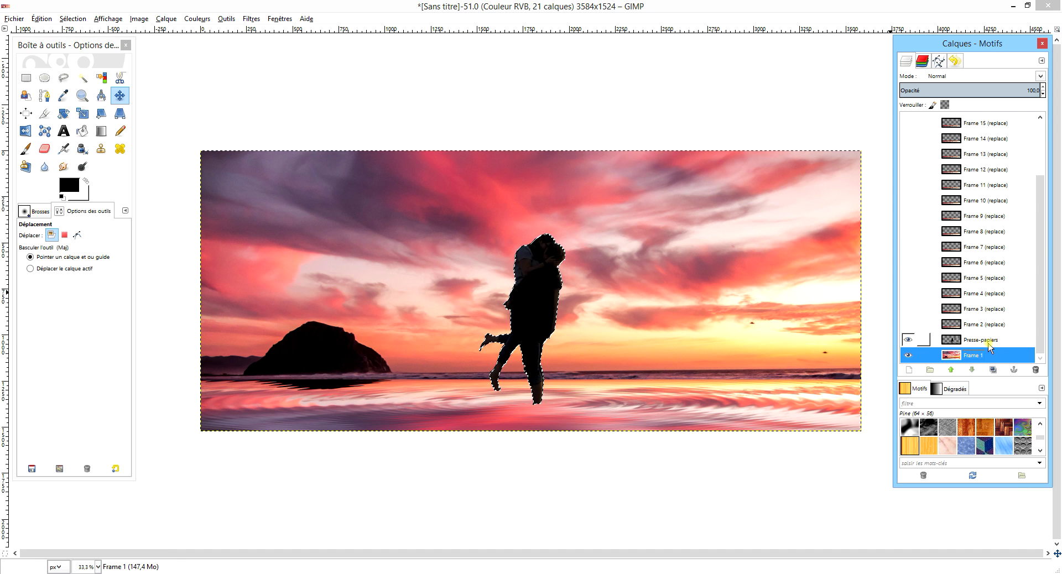
- Make Frames 2 through 7 visible again in the Layers dock
{"action": "left_click", "coordinate": [988, 343]}
{"action": "left_click", "coordinate": [995, 327]}
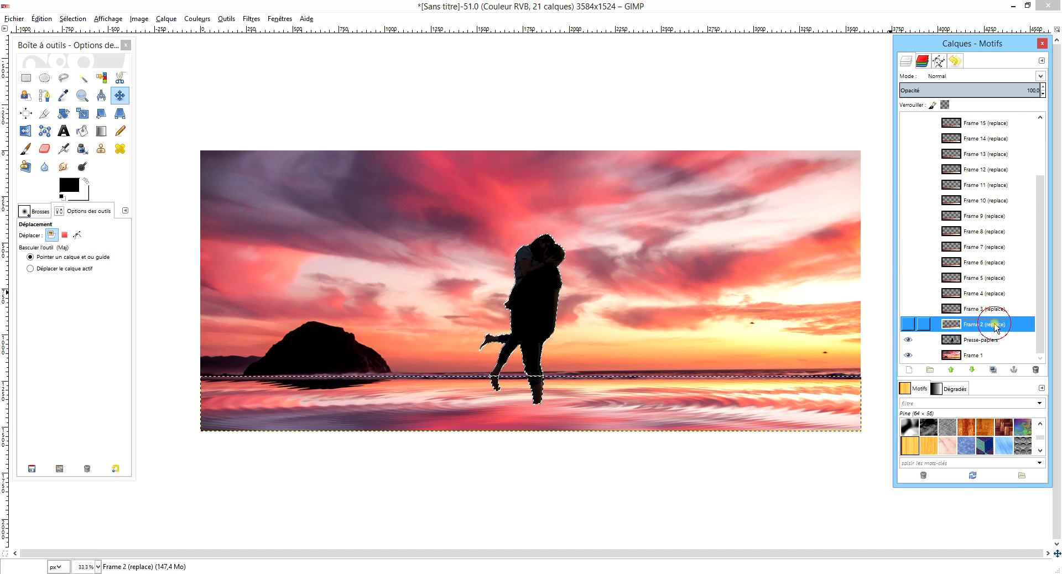
{"action": "left_click", "coordinate": [908, 324]}
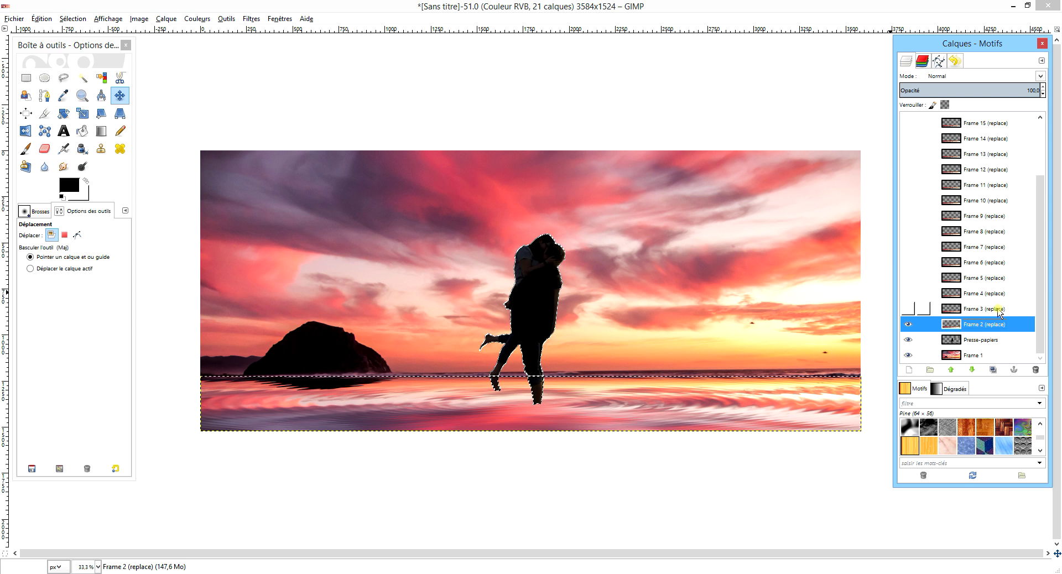
{"action": "left_click", "coordinate": [996, 309]}
{"action": "left_click", "coordinate": [907, 310]}
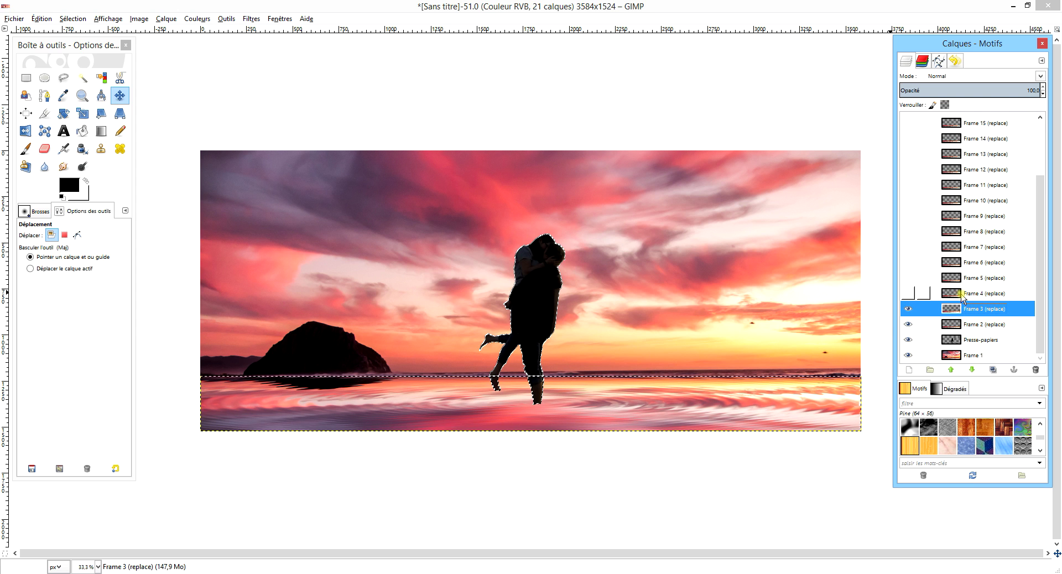
{"action": "left_click", "coordinate": [920, 294]}
{"action": "left_click", "coordinate": [903, 294]}
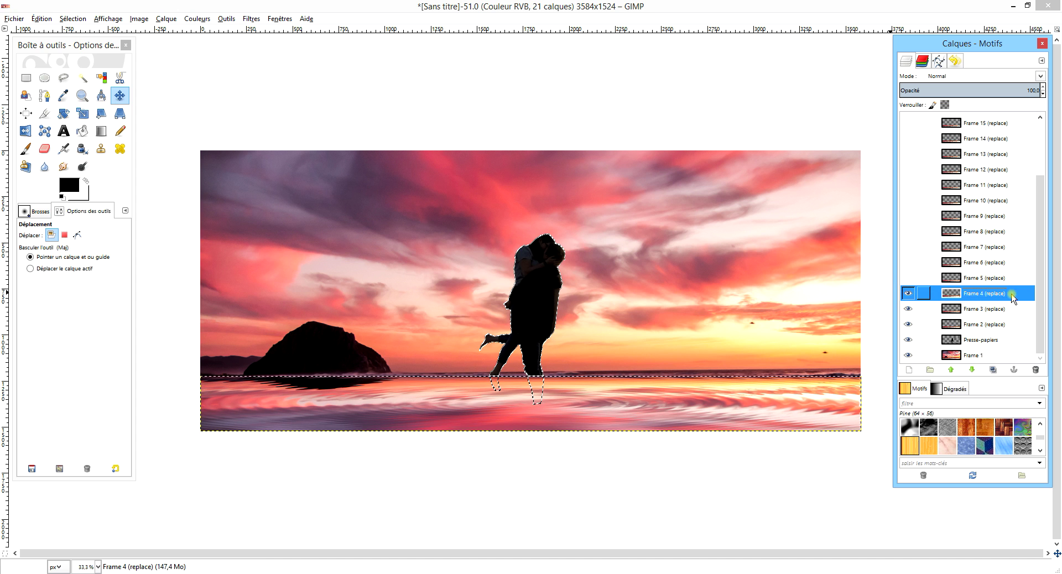
{"action": "left_click", "coordinate": [984, 278]}
{"action": "left_click", "coordinate": [907, 277]}
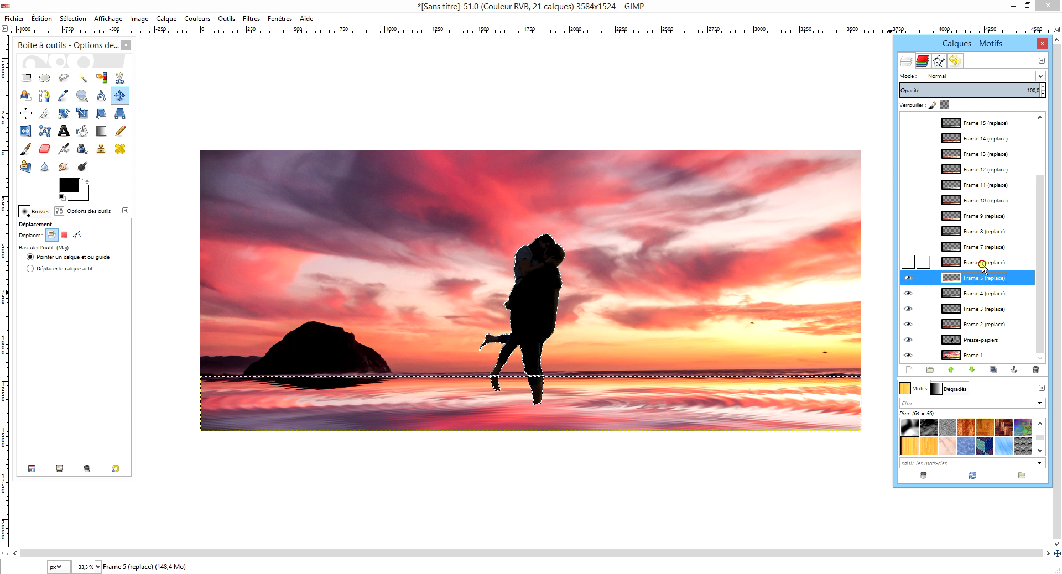
{"action": "left_click", "coordinate": [982, 263]}
{"action": "left_click", "coordinate": [908, 263]}
{"action": "left_click", "coordinate": [999, 246]}
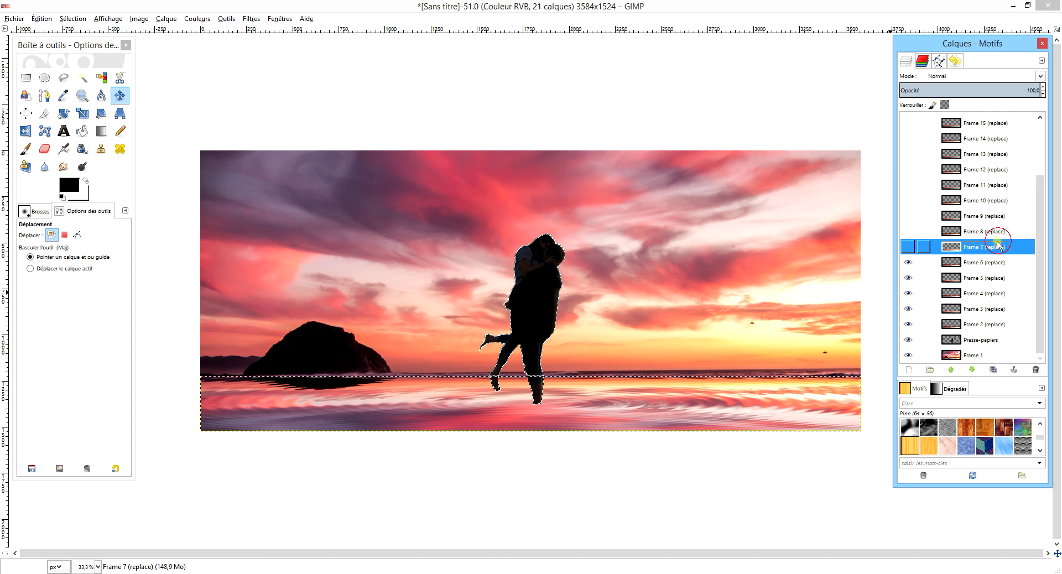
{"action": "left_click", "coordinate": [911, 249]}
- Turn visibility back on for Frames 8 through 13
{"action": "left_click", "coordinate": [976, 233]}
{"action": "left_click", "coordinate": [907, 231]}
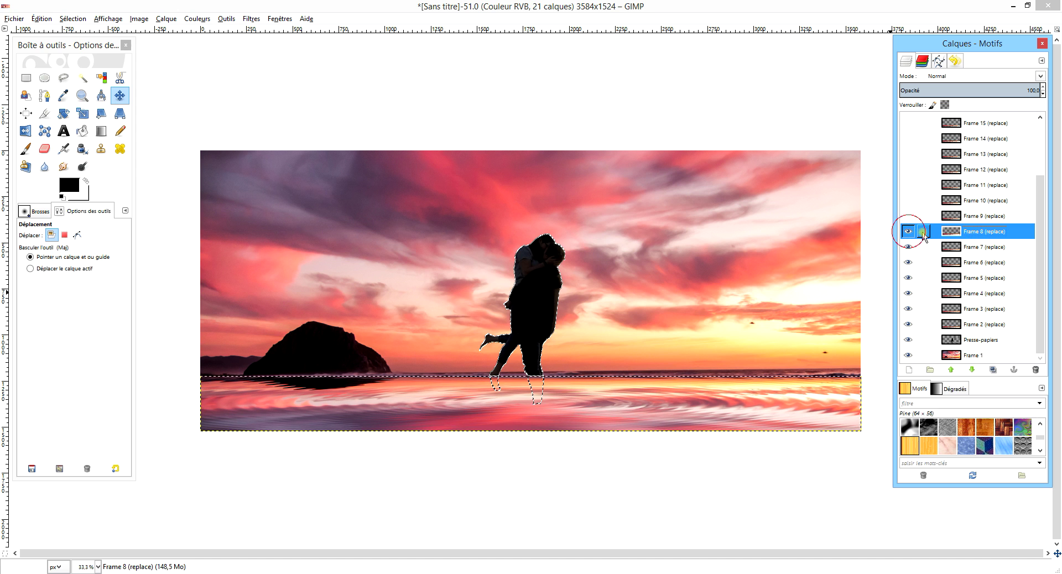
{"action": "left_click", "coordinate": [983, 215]}
{"action": "left_click", "coordinate": [908, 216]}
{"action": "left_click", "coordinate": [969, 200]}
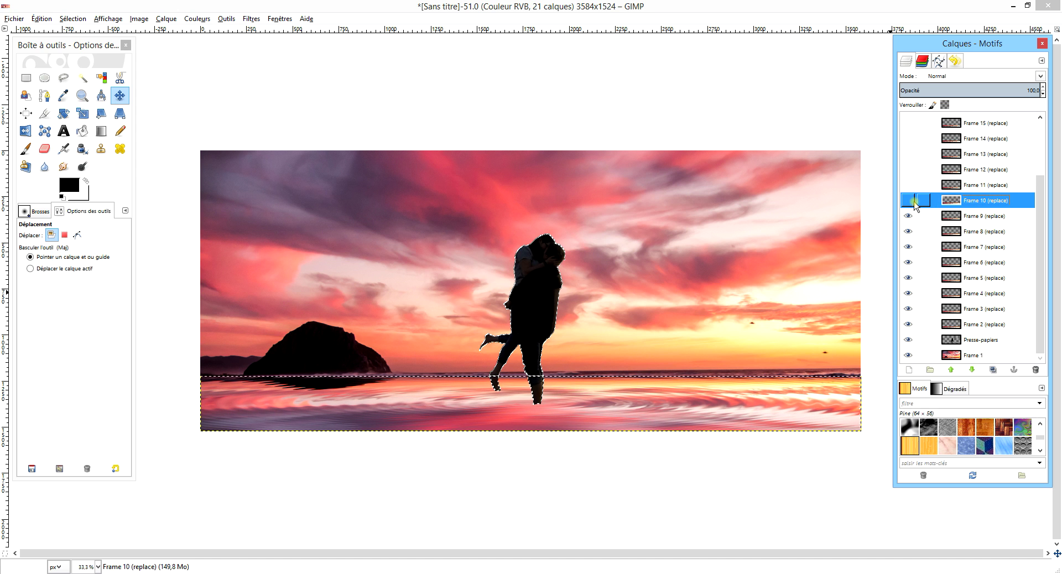
{"action": "left_click", "coordinate": [980, 186]}
{"action": "left_click", "coordinate": [908, 186]}
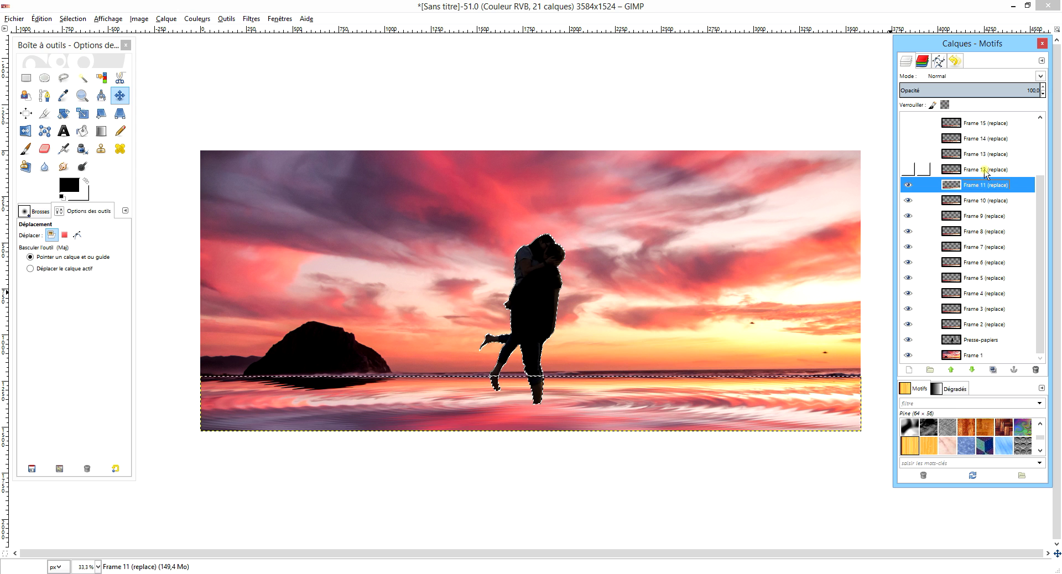
{"action": "left_click", "coordinate": [982, 168]}
{"action": "left_click", "coordinate": [909, 170]}
{"action": "left_click", "coordinate": [983, 153]}
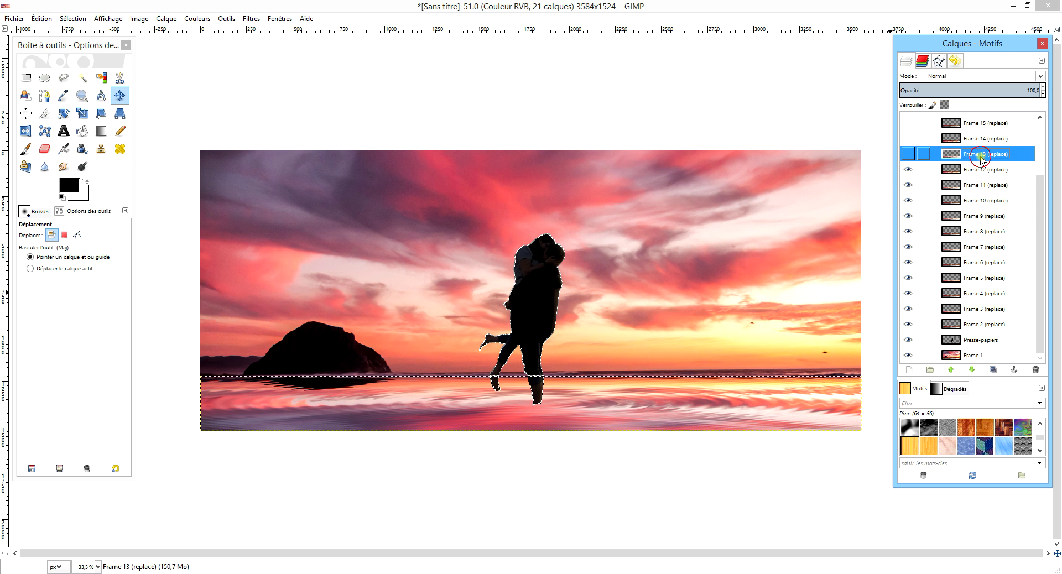
{"action": "scroll", "coordinate": [983, 155], "scroll_direction": "up", "scroll_amount": 3}
{"action": "left_click", "coordinate": [908, 229]}
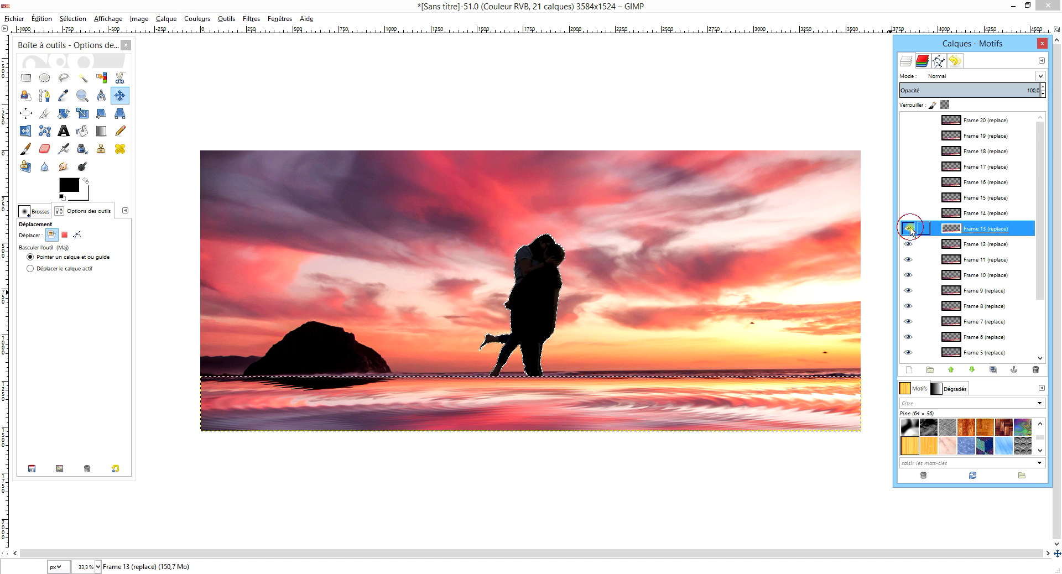
- Re-enable Frames 14 through 20, ending with the pasted Presse-papiers layer selected
{"action": "left_click", "coordinate": [982, 213]}
{"action": "left_click", "coordinate": [908, 213]}
{"action": "left_click", "coordinate": [928, 200]}
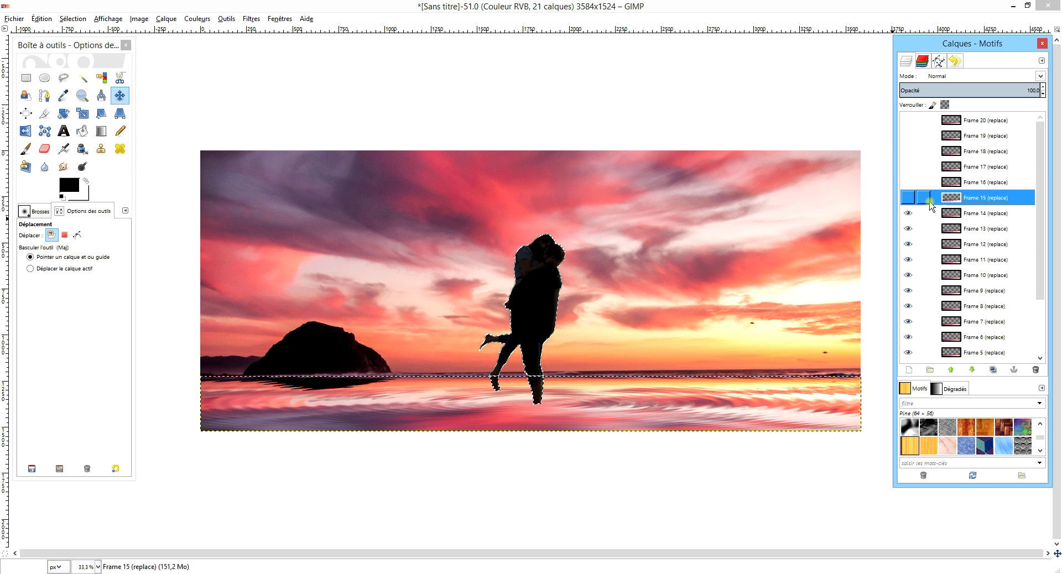
{"action": "left_click", "coordinate": [908, 199]}
{"action": "left_click", "coordinate": [932, 186]}
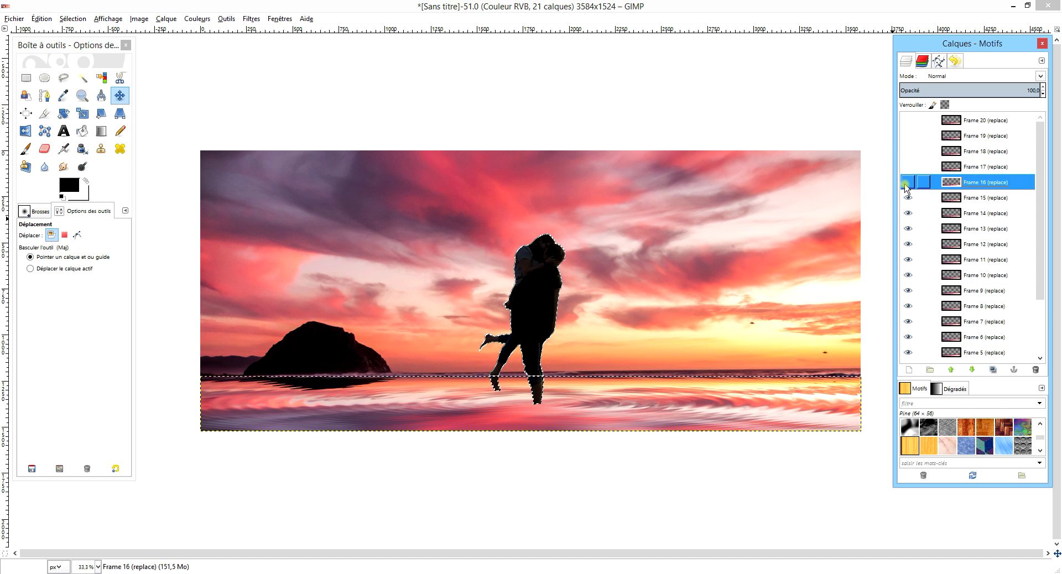
{"action": "left_click", "coordinate": [908, 182]}
{"action": "left_click", "coordinate": [990, 166]}
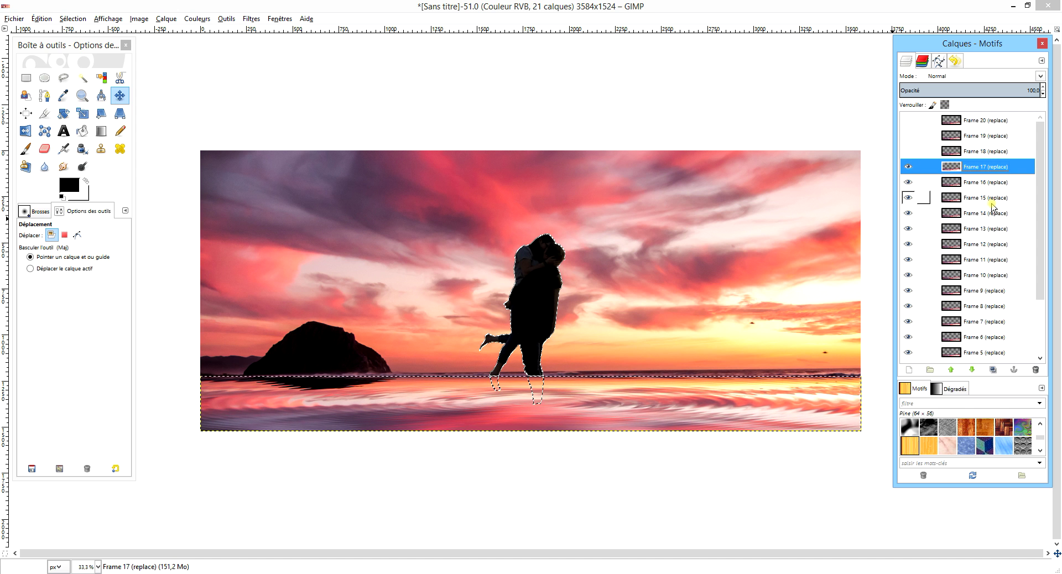
{"action": "left_click", "coordinate": [989, 152]}
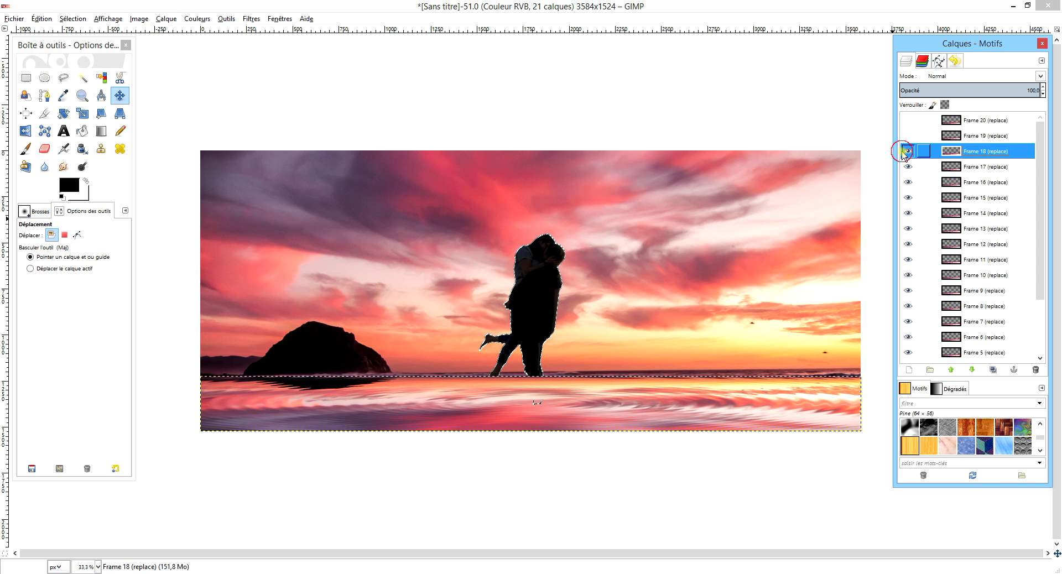
{"action": "left_click", "coordinate": [906, 151]}
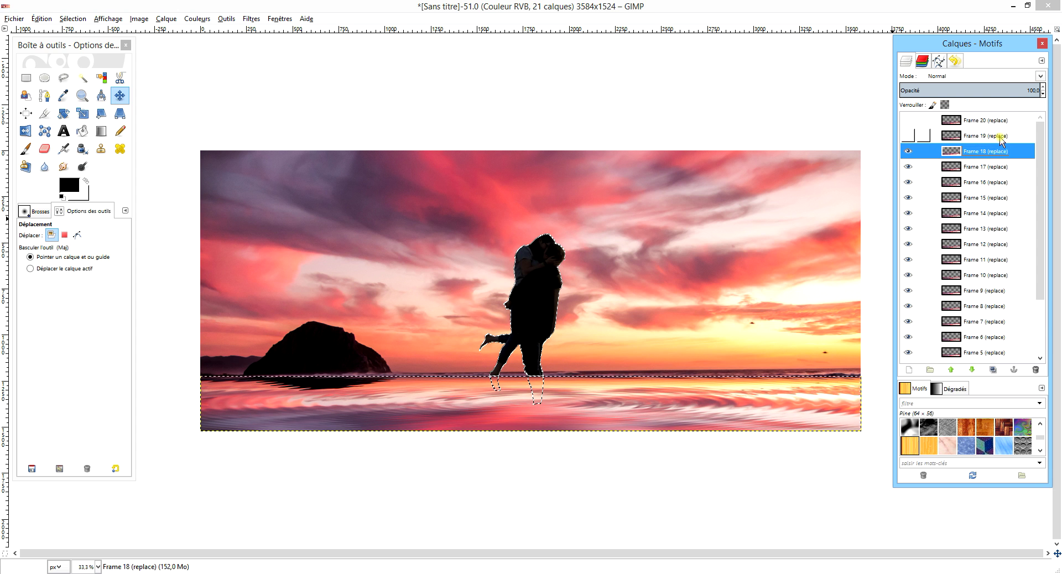
{"action": "left_click", "coordinate": [981, 152]}
{"action": "left_click", "coordinate": [982, 167]}
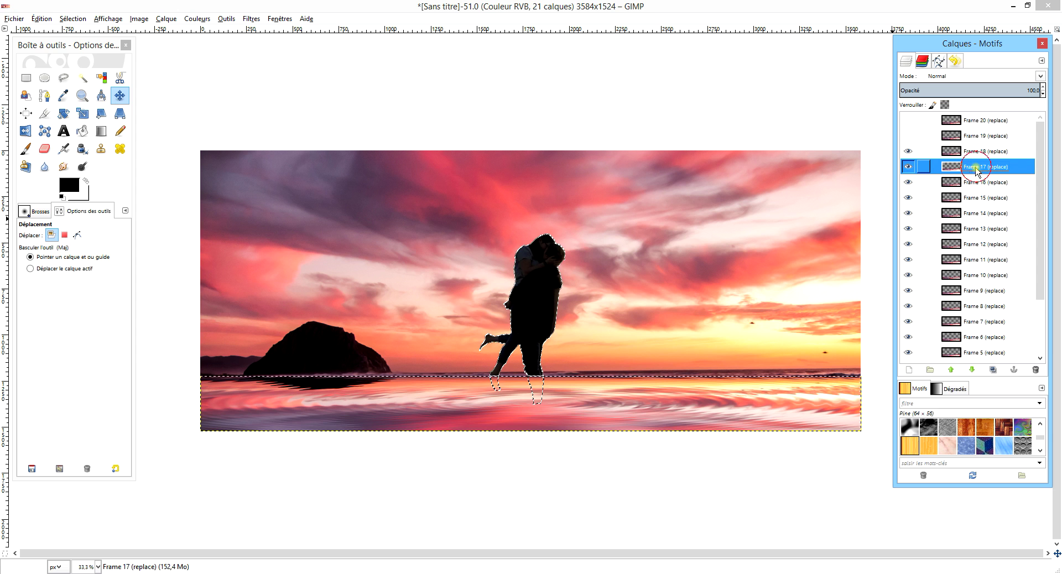
{"action": "left_click", "coordinate": [907, 167]}
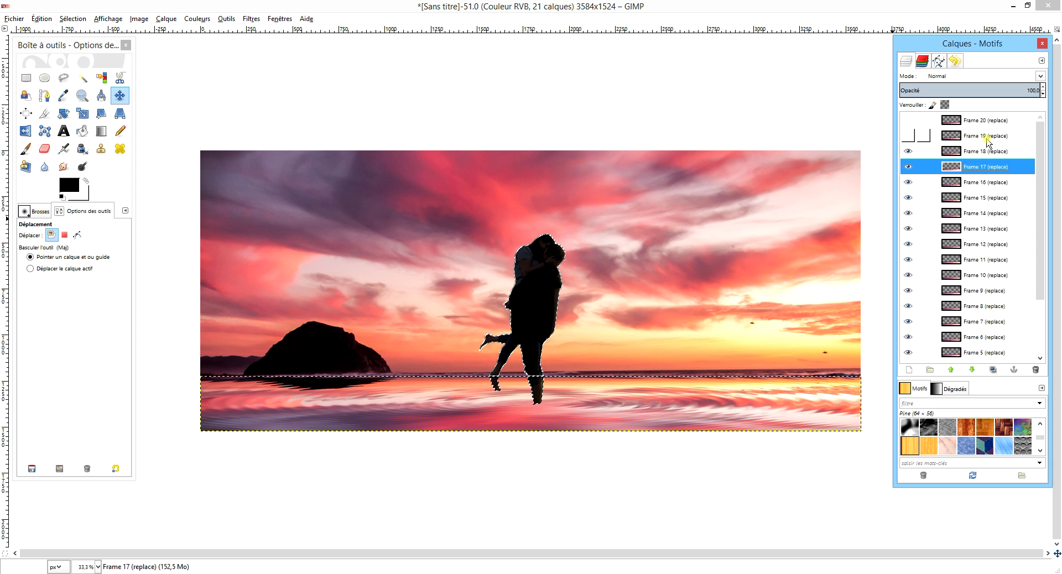
{"action": "left_click", "coordinate": [938, 140]}
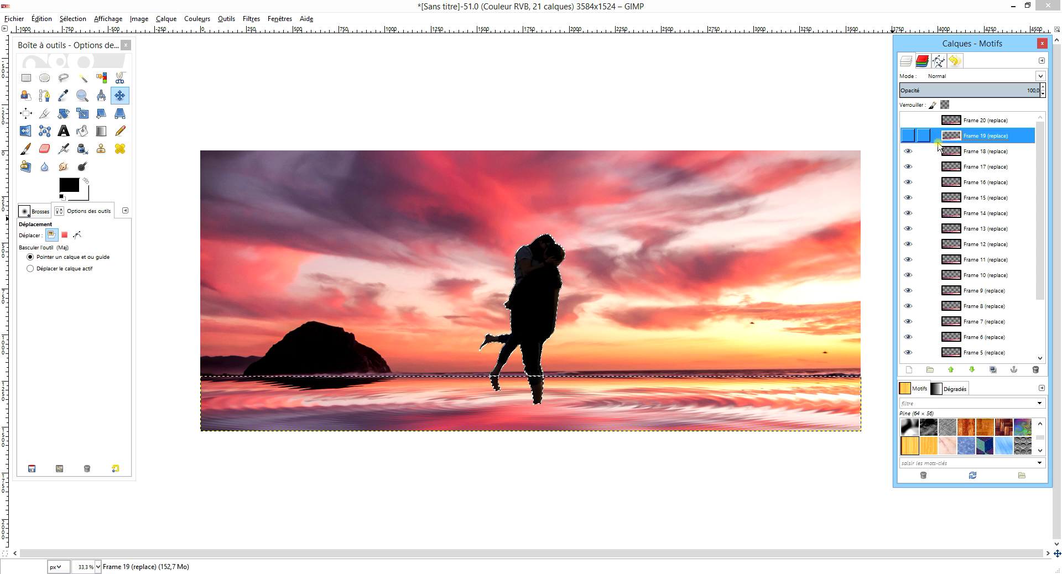
{"action": "left_click", "coordinate": [987, 120]}
{"action": "left_click", "coordinate": [943, 138]}
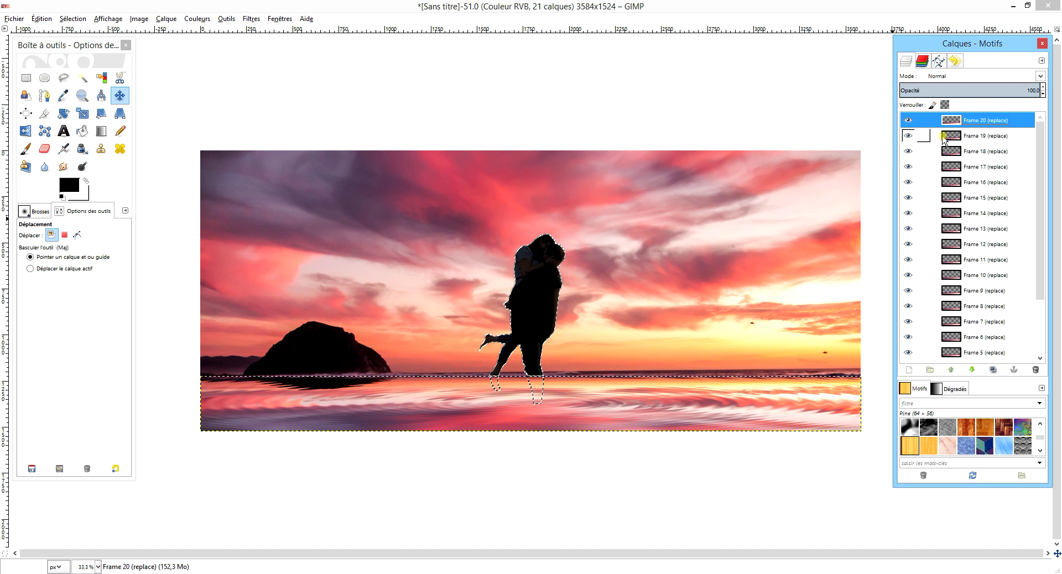
{"action": "scroll", "coordinate": [1011, 221], "scroll_direction": "down", "scroll_amount": 3}
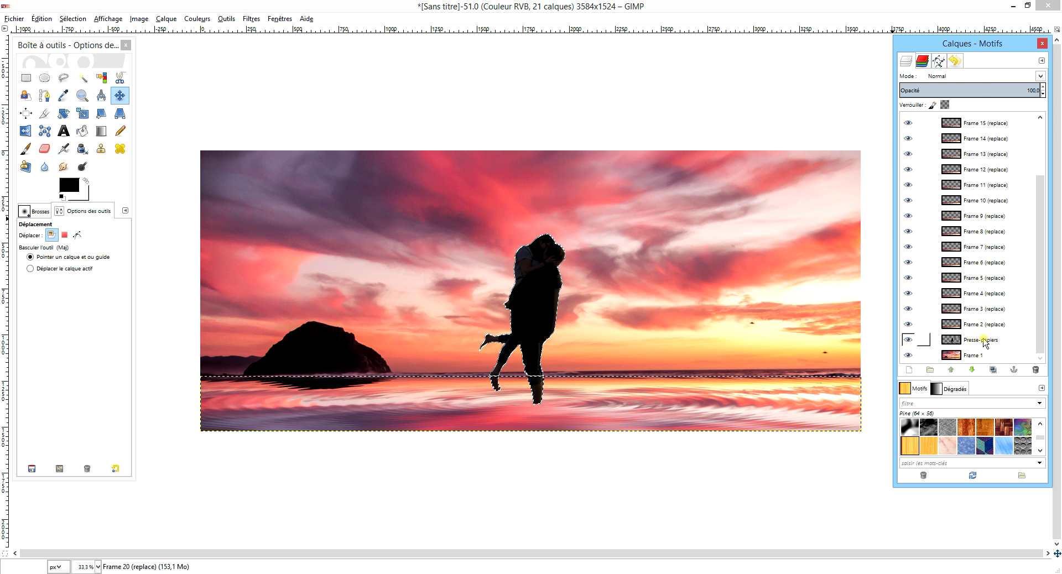
{"action": "left_click", "coordinate": [985, 340]}
- Merge the Presse-papiers silhouette layer down into Frame 1 and clear the selection
{"action": "right_click", "coordinate": [976, 340]}
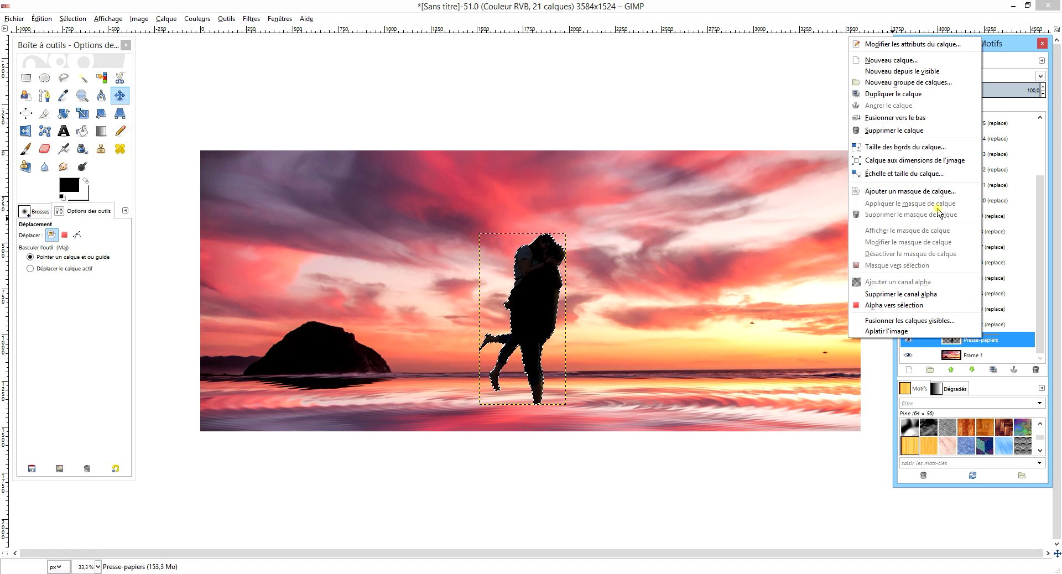
{"action": "left_click", "coordinate": [932, 118]}
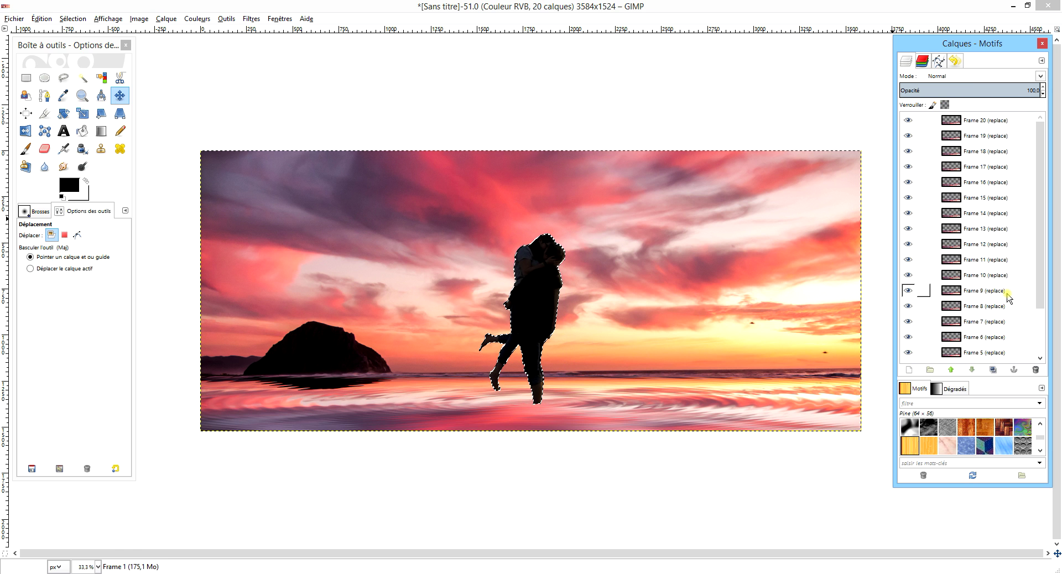
{"action": "scroll", "coordinate": [1006, 293], "scroll_direction": "up", "scroll_amount": 3}
{"action": "left_click", "coordinate": [26, 78]}
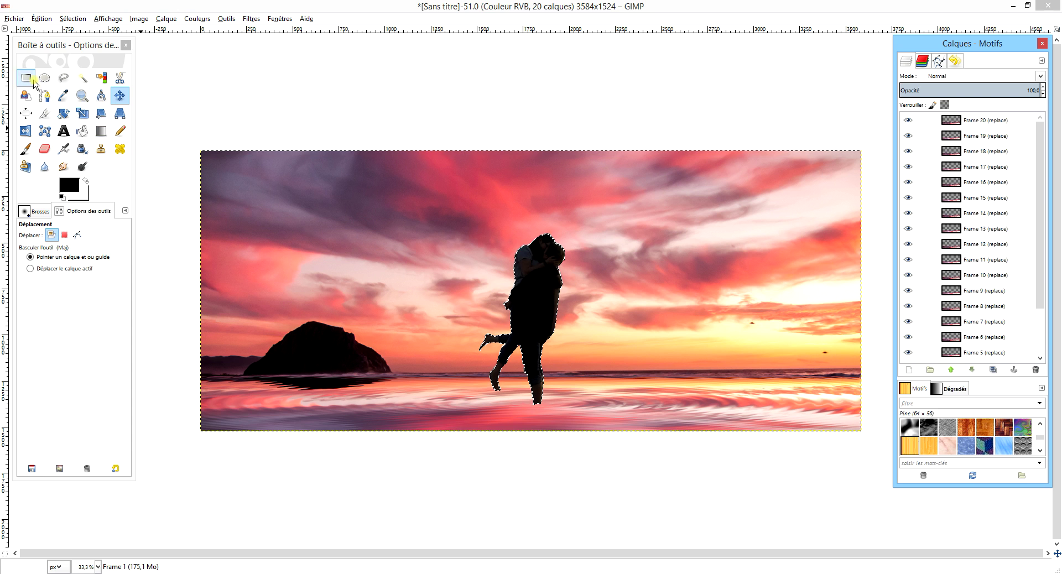
{"action": "left_click", "coordinate": [397, 89]}
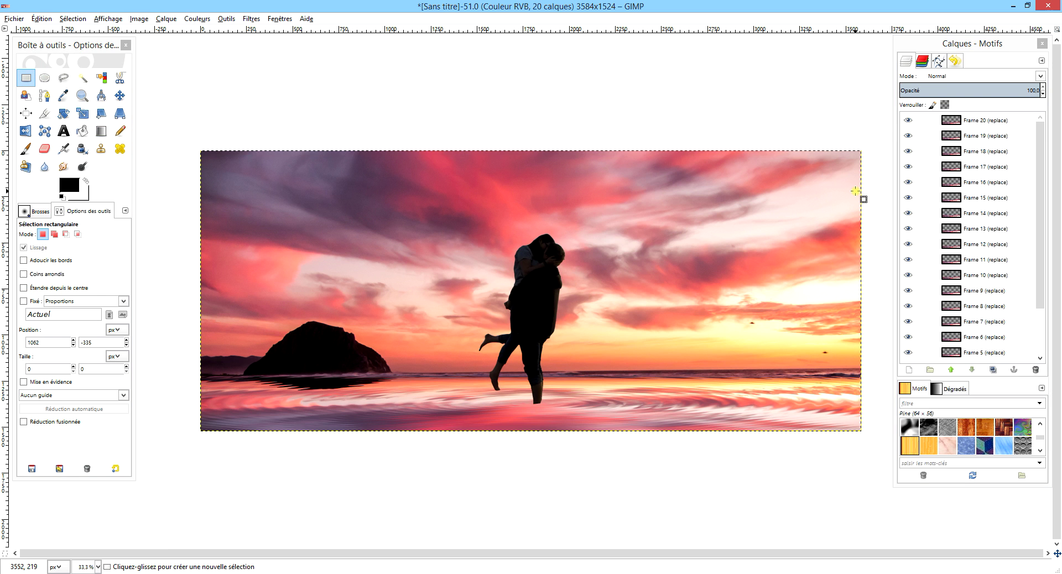
{"action": "scroll", "coordinate": [967, 272], "scroll_direction": "down", "scroll_amount": 3}
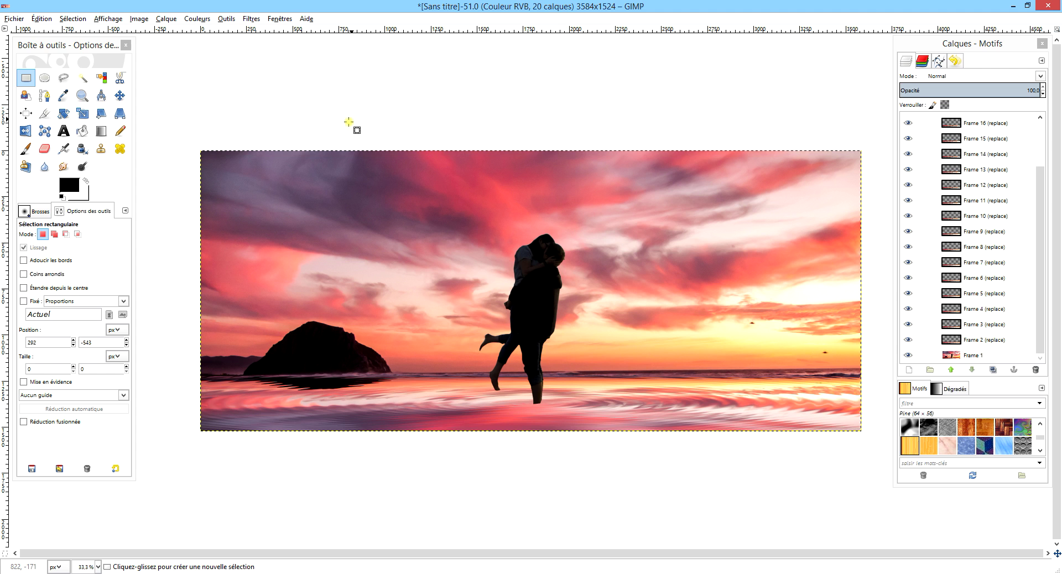
- Export the image as amoureux.gif into the gouttes_eau folder
{"action": "left_click", "coordinate": [14, 19]}
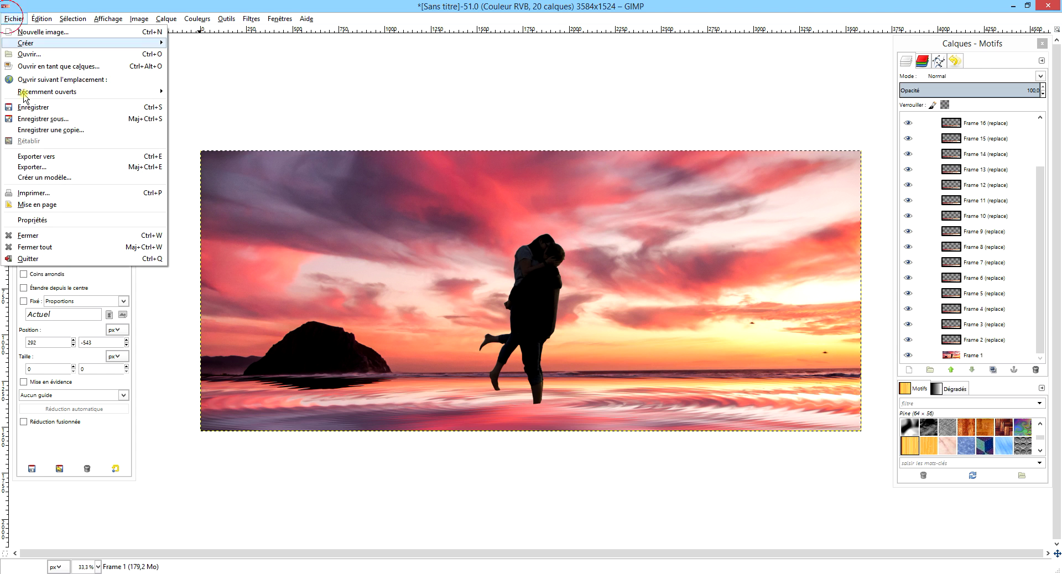
{"action": "left_click", "coordinate": [90, 167]}
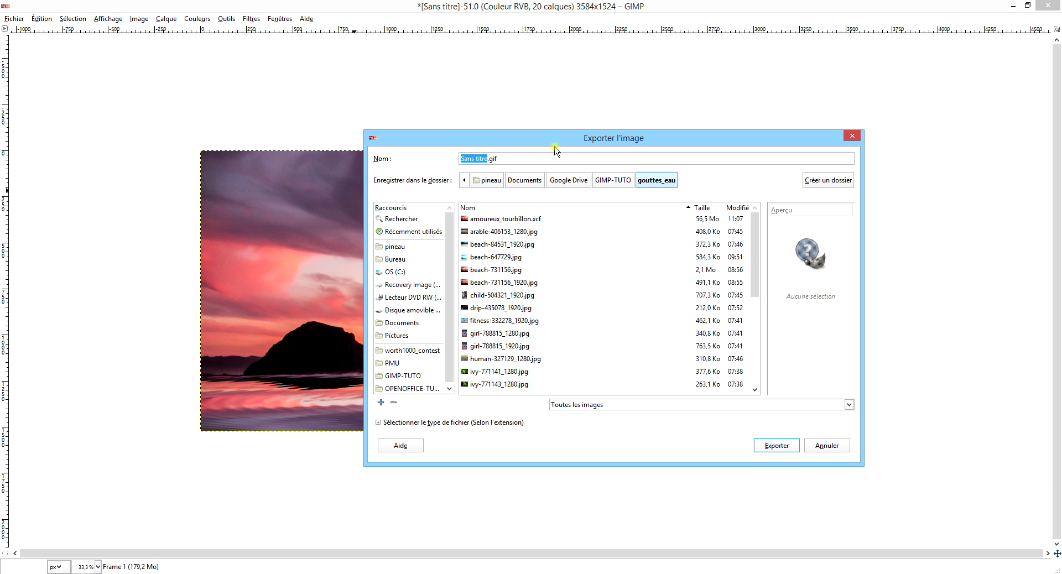
{"action": "type", "text": "te"}
{"action": "left_click", "coordinate": [783, 445]}
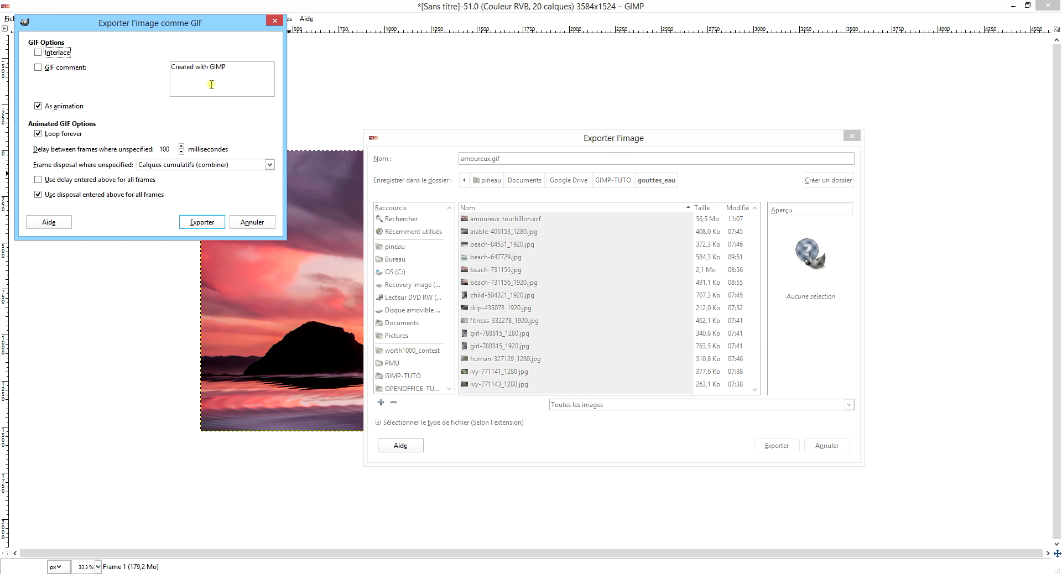
- Export the looping GIF with 100 ms delay and Calques cumulatifs frame disposal
{"action": "left_click_drag", "start_coordinate": [148, 24], "coordinate": [633, 199]}
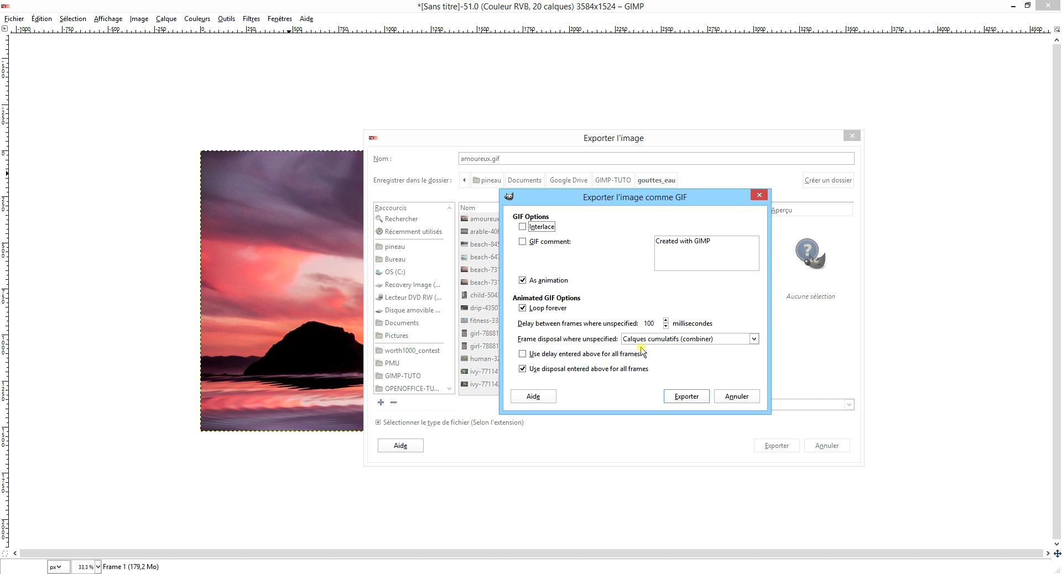
{"action": "left_click", "coordinate": [722, 341]}
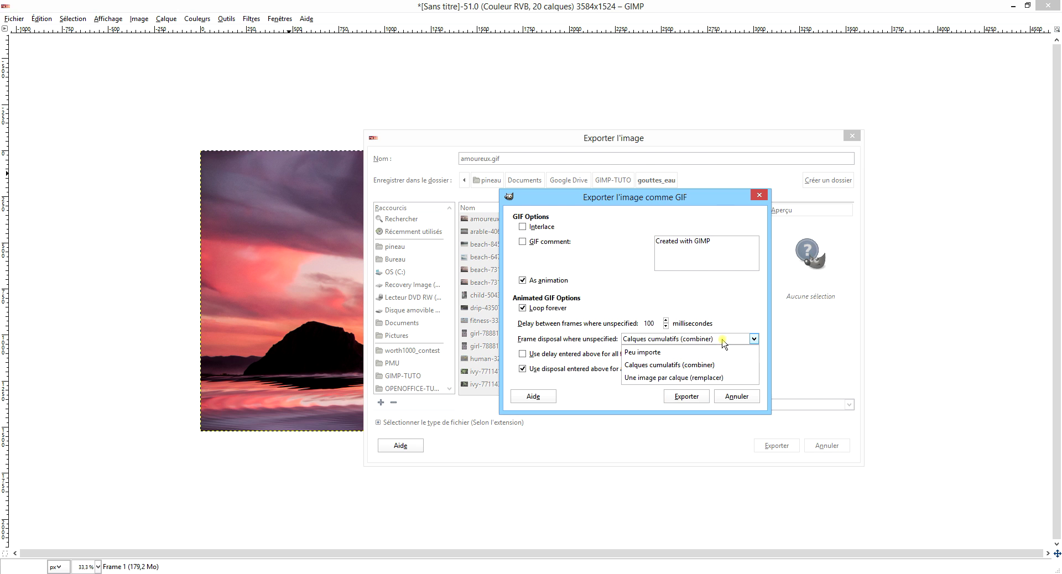
{"action": "left_click", "coordinate": [732, 370]}
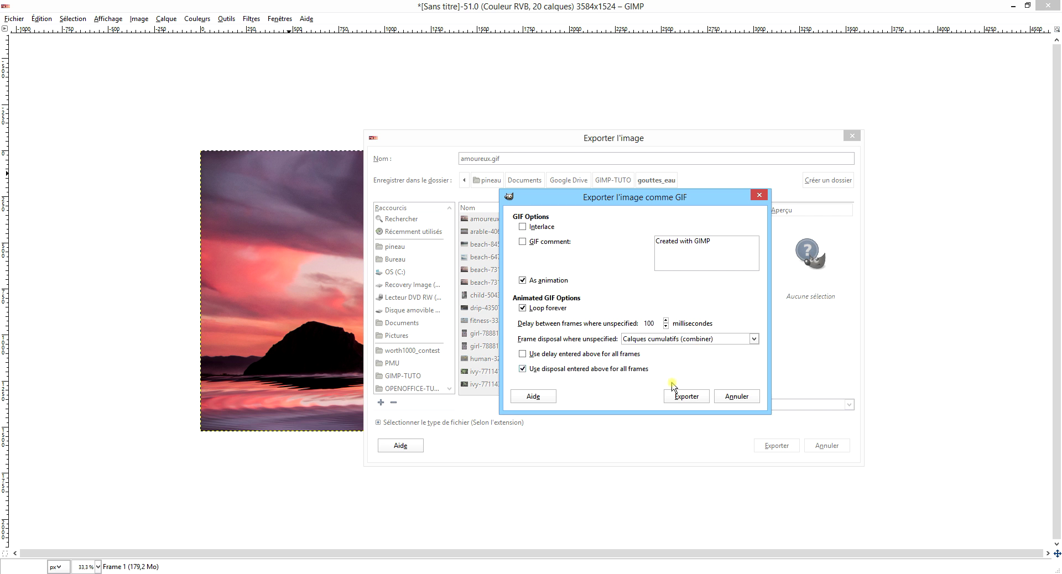
{"action": "left_click", "coordinate": [695, 398]}
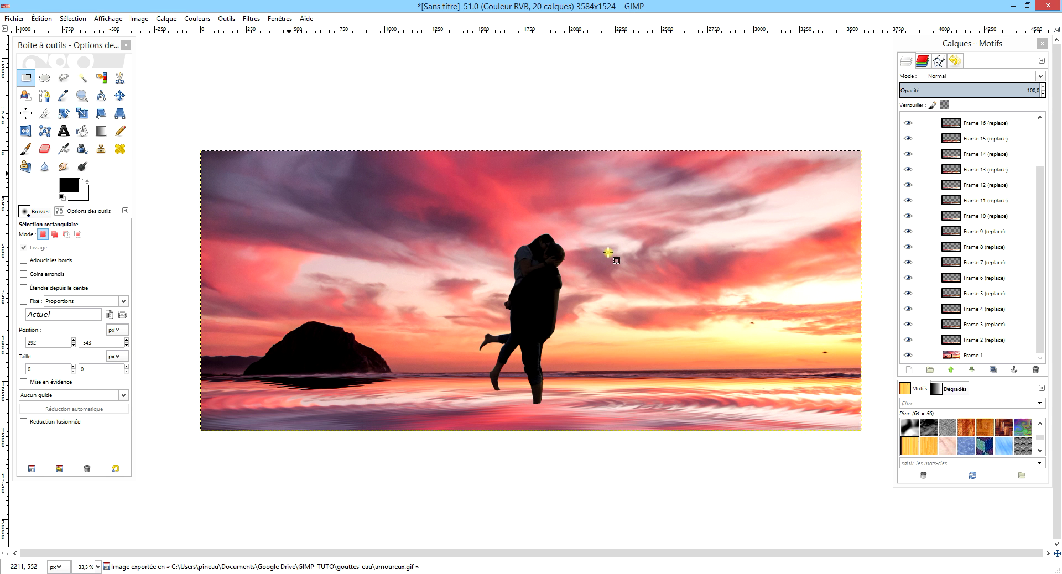
- Preview amoureux.gif in Internet Explorer from gouttes_eau, close it, and return to GIMP
{"action": "left_click", "coordinate": [73, 570]}
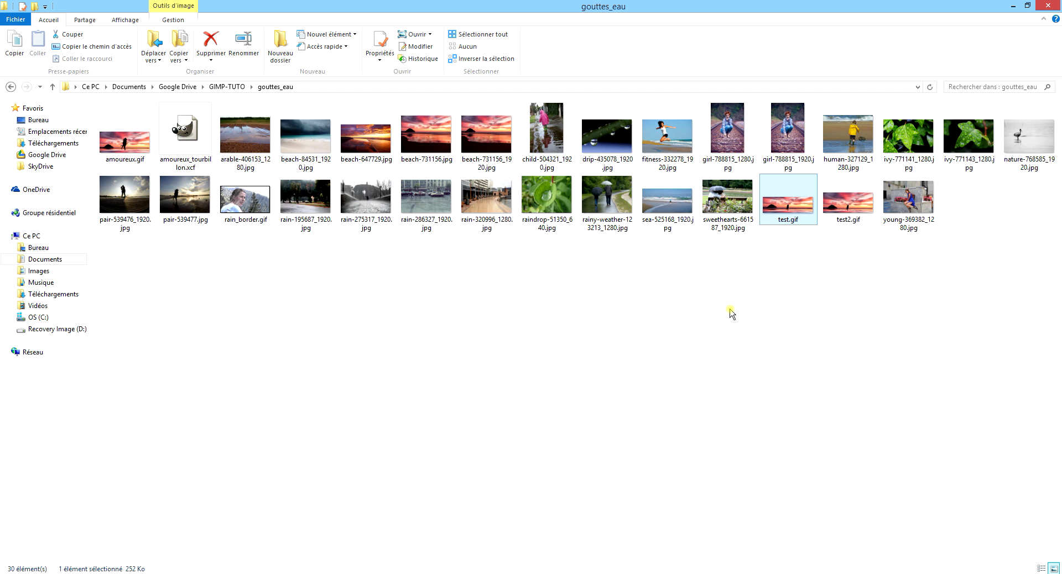
{"action": "left_click", "coordinate": [103, 141]}
{"action": "right_click", "coordinate": [106, 142]}
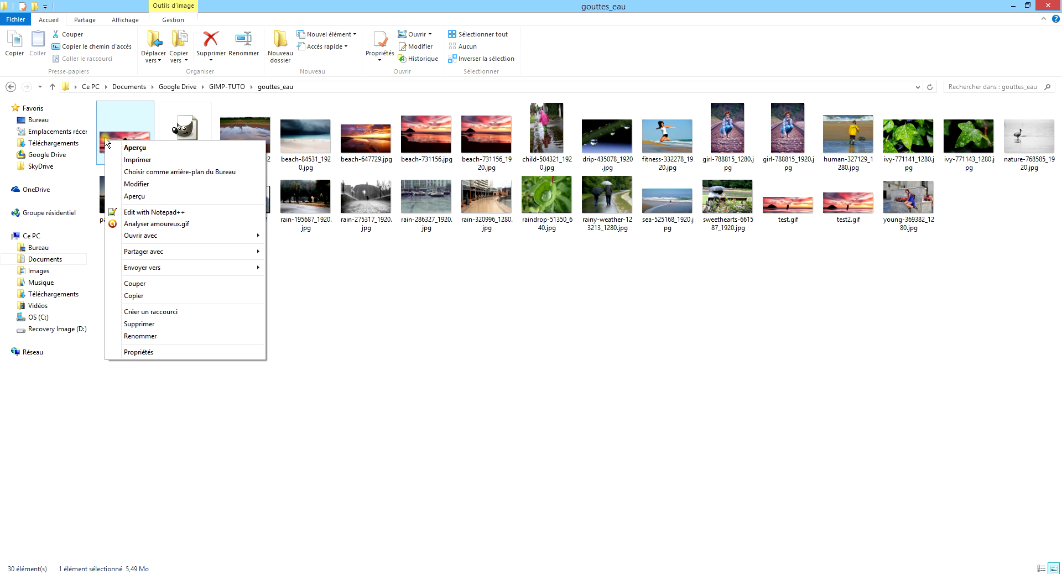
{"action": "mouse_move", "coordinate": [141, 235]}
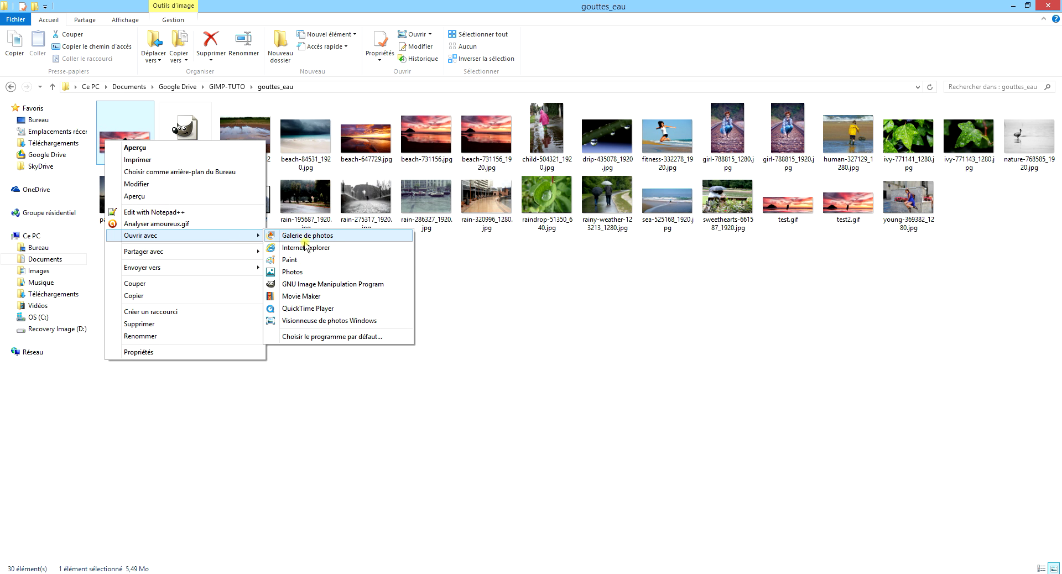
{"action": "left_click", "coordinate": [313, 247]}
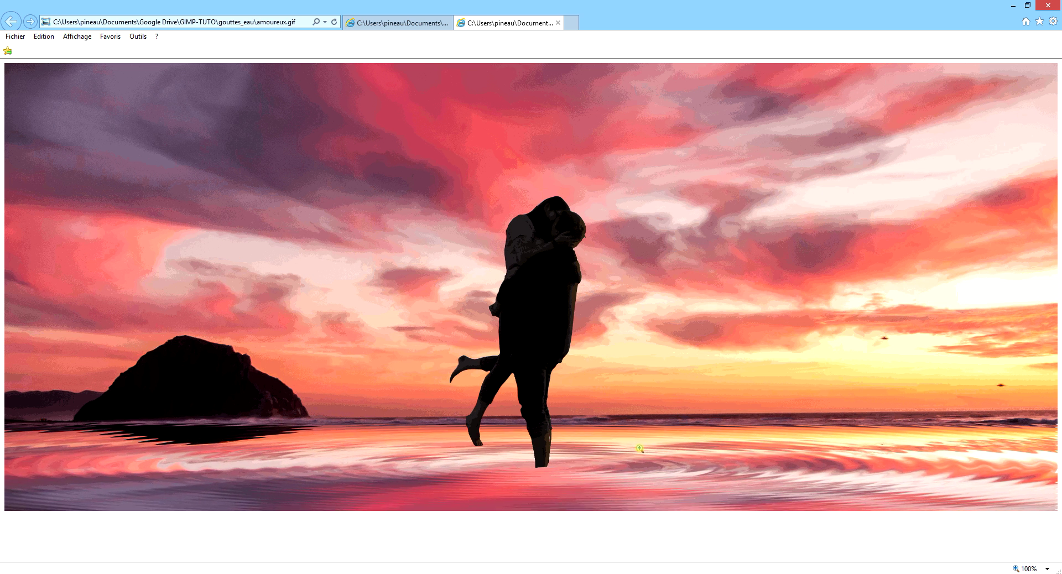
{"action": "left_click", "coordinate": [1048, 5]}
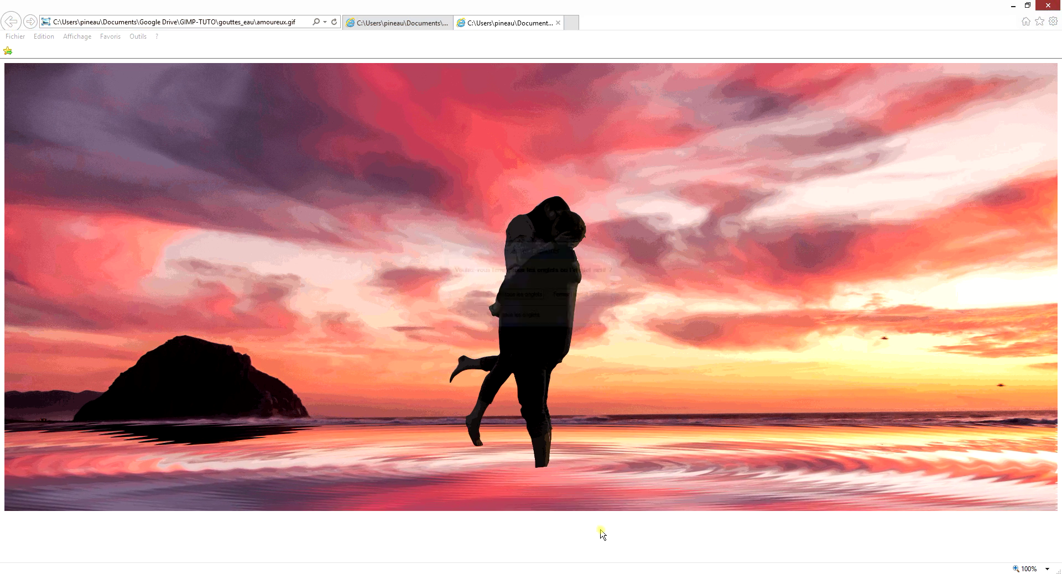
{"action": "left_click", "coordinate": [510, 292]}
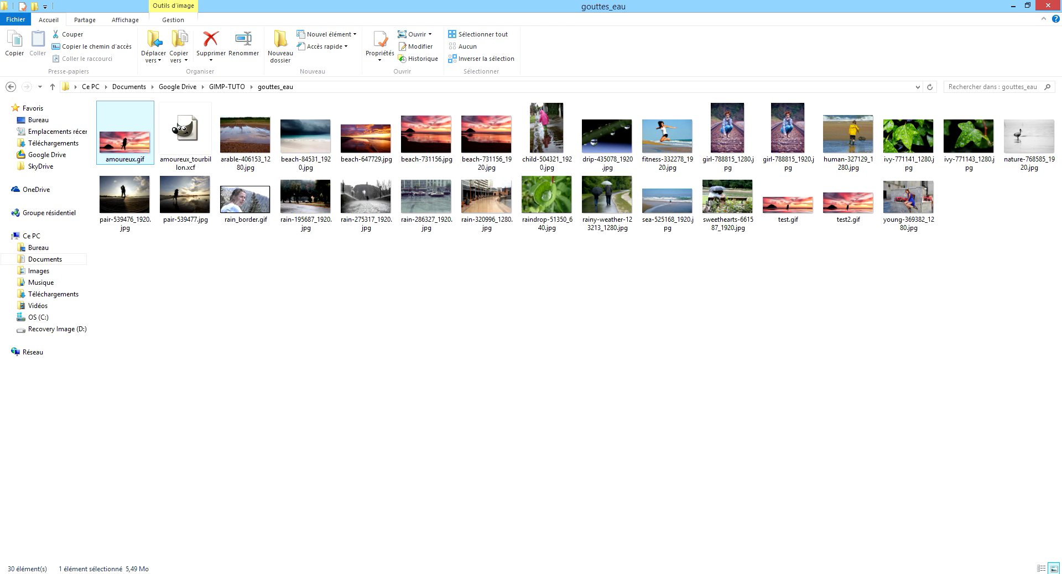
{"action": "left_click", "coordinate": [291, 534]}
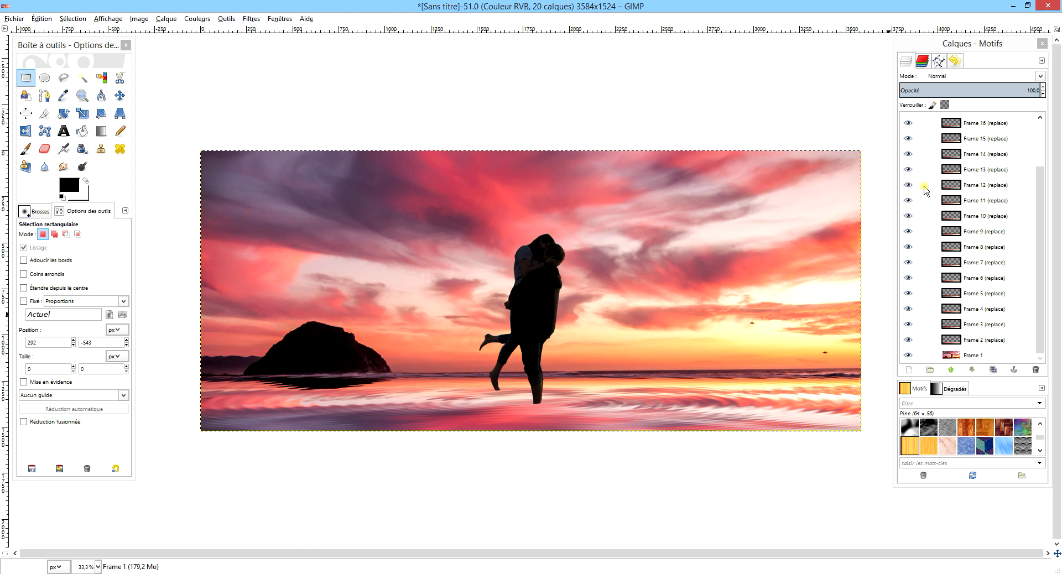
- Hide the upper frames and compare Frame 2 against Frame 3, leaving Frame 2 shown
{"action": "scroll", "coordinate": [933, 157], "scroll_direction": "up", "scroll_amount": 3}
{"action": "left_click_drag", "start_coordinate": [907, 120], "coordinate": [908, 347]}
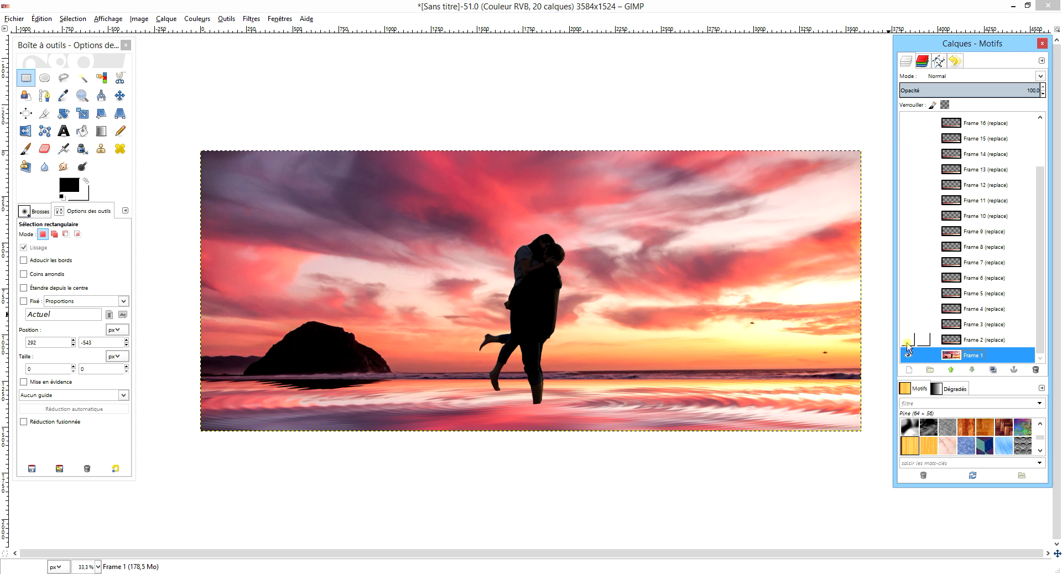
{"action": "left_click", "coordinate": [907, 343]}
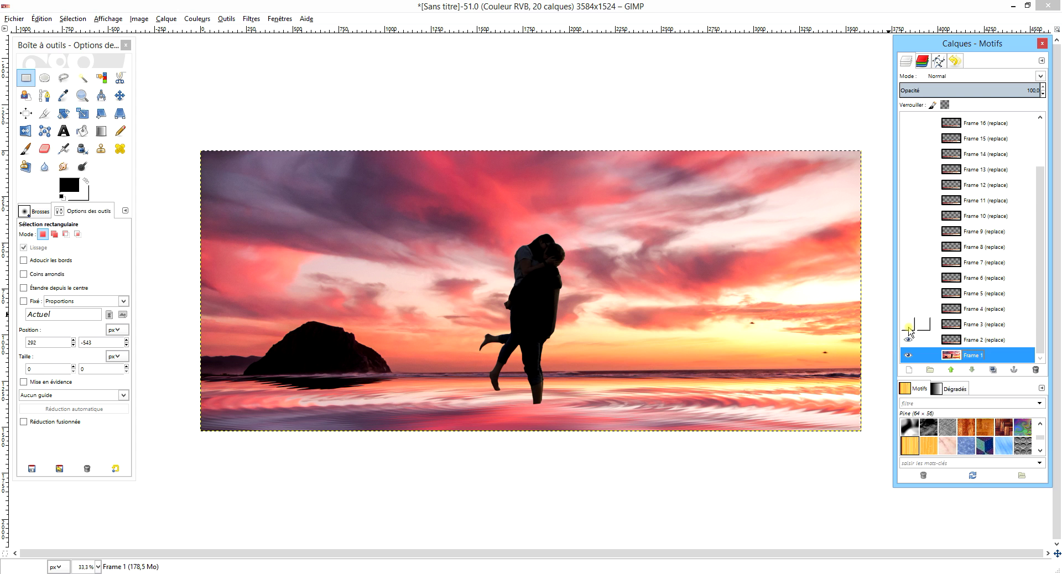
{"action": "left_click", "coordinate": [908, 324]}
{"action": "left_click", "coordinate": [910, 339]}
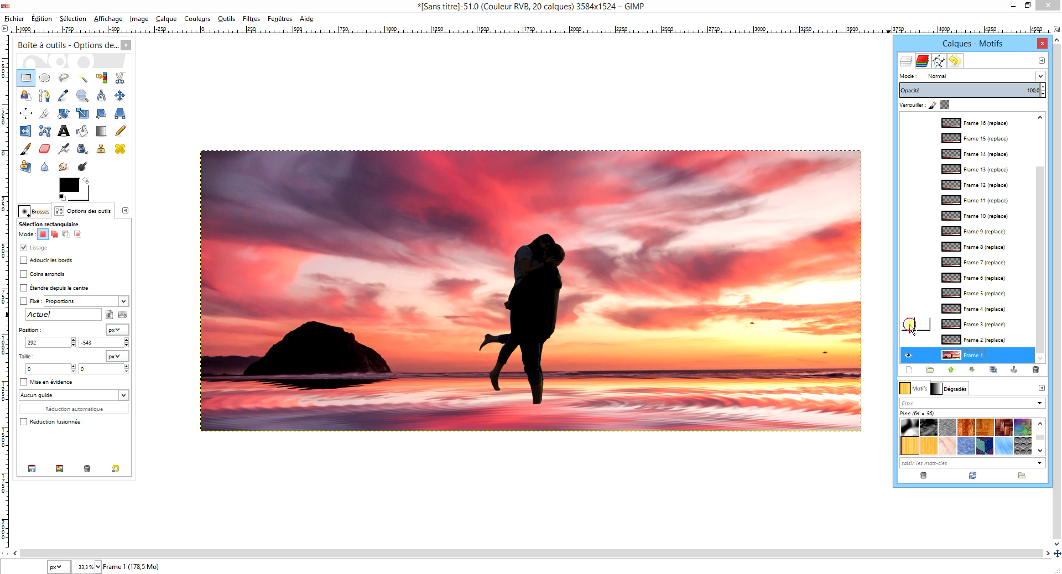
{"action": "left_click", "coordinate": [908, 324]}
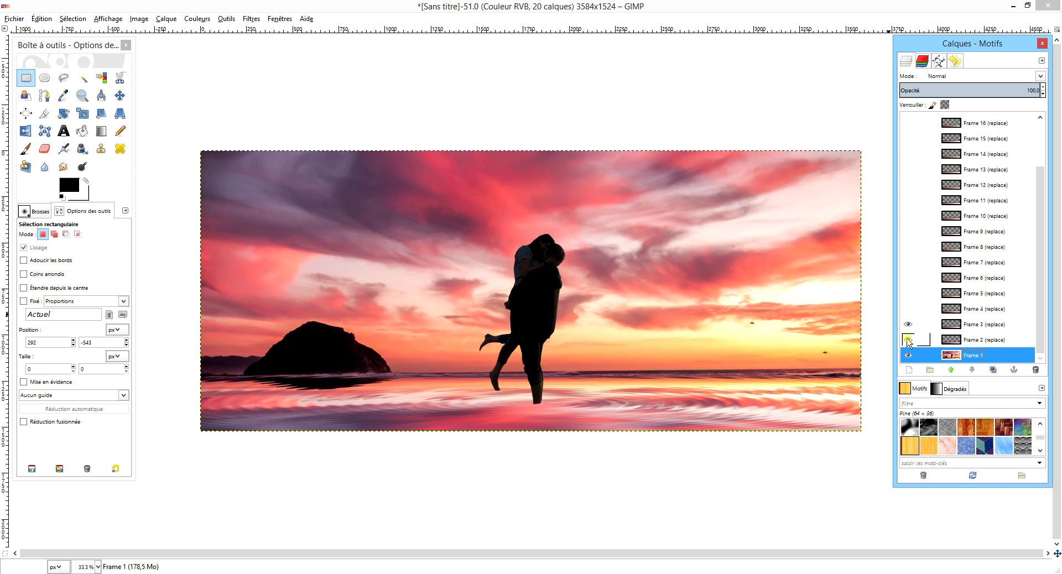
{"action": "left_click", "coordinate": [908, 325]}
{"action": "left_click", "coordinate": [908, 339]}
{"action": "left_click", "coordinate": [908, 339]}
- Duplicate Frame 2, then merge the original Frame 2 down into Frame 1
{"action": "left_click", "coordinate": [1004, 342]}
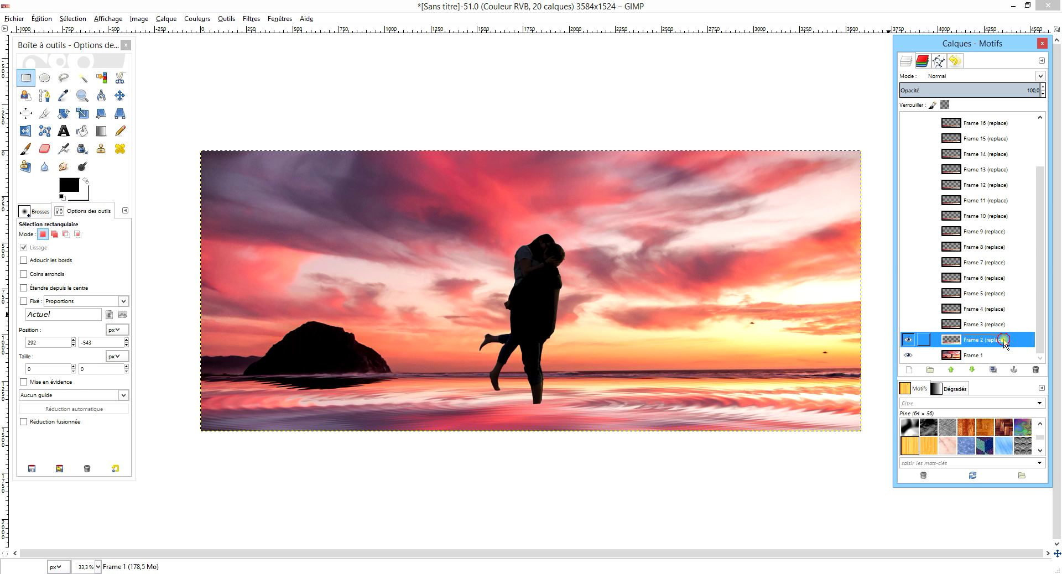
{"action": "left_click", "coordinate": [993, 369]}
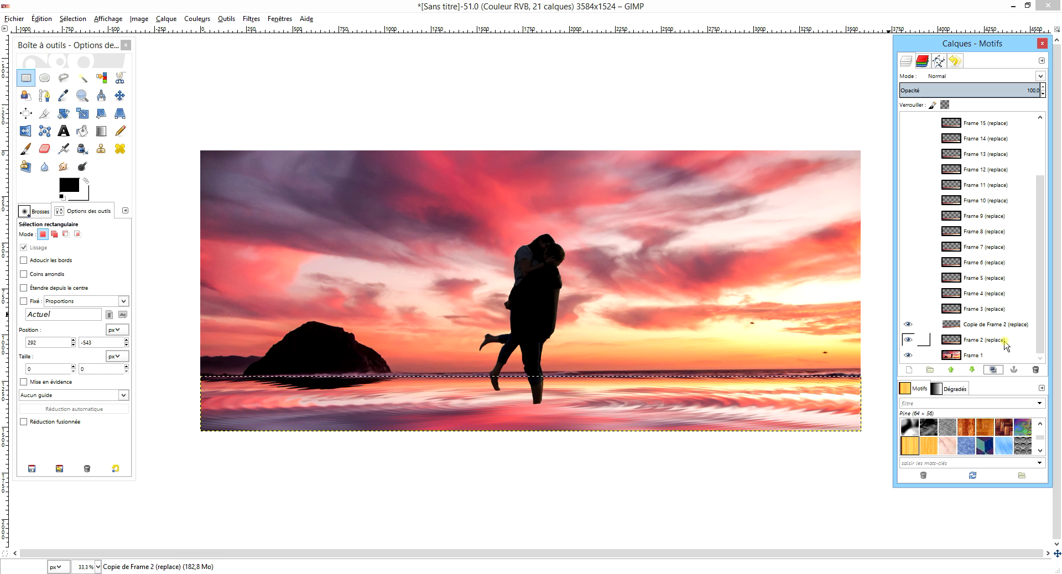
{"action": "left_click", "coordinate": [1004, 344]}
{"action": "right_click", "coordinate": [989, 345]}
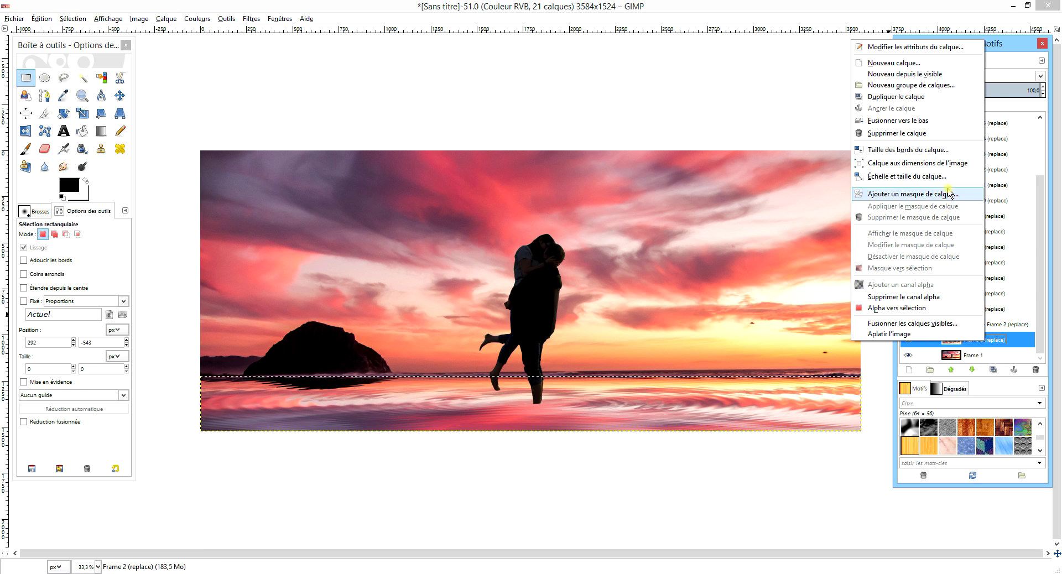
{"action": "left_click", "coordinate": [922, 121]}
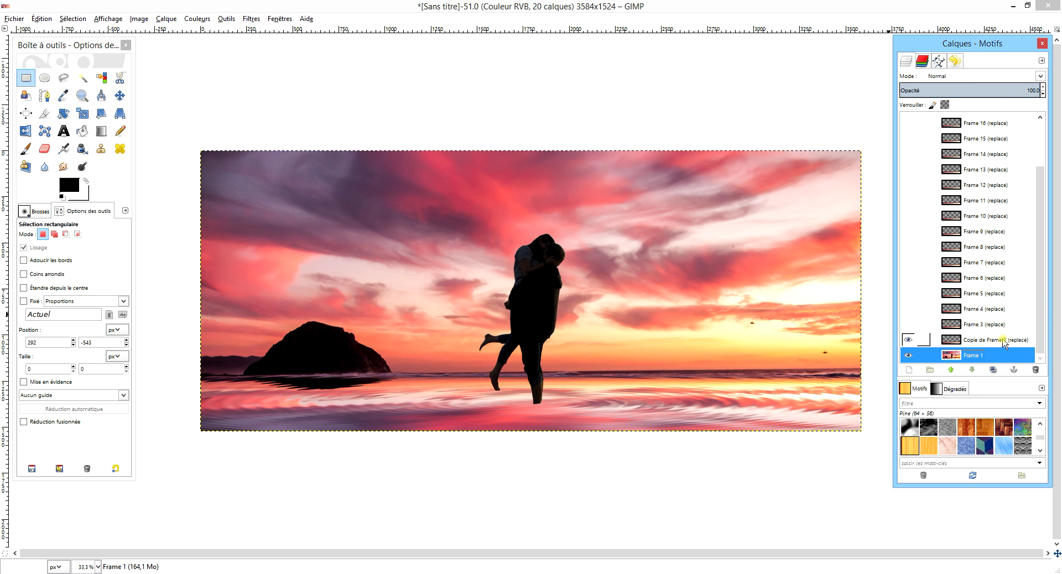
{"action": "left_click", "coordinate": [908, 340]}
- Scale the image to 1500×638 px with the width/height chain linked
{"action": "left_click", "coordinate": [135, 21]}
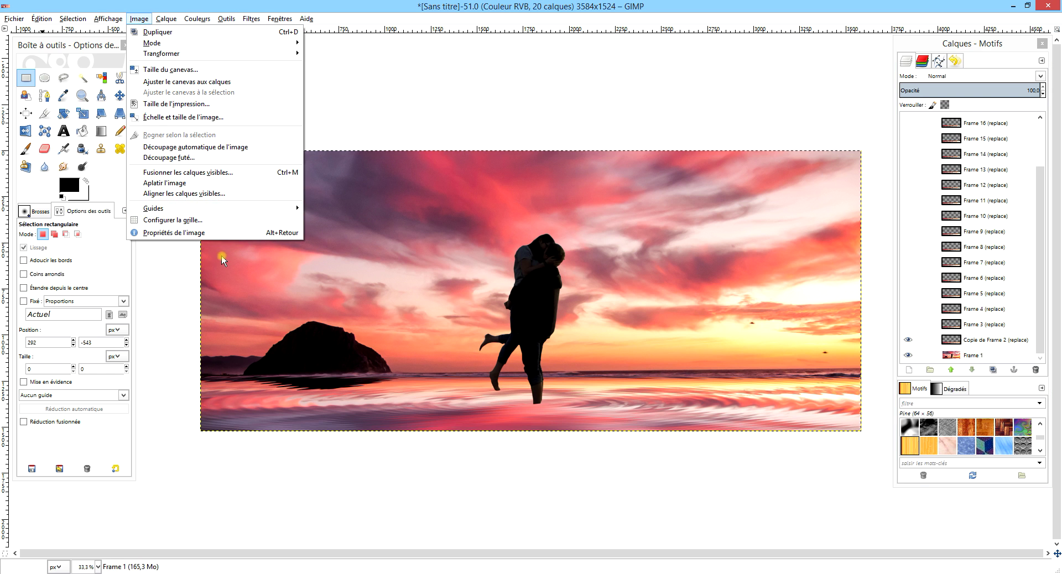
{"action": "left_click", "coordinate": [210, 116]}
{"action": "type", "text": "1500"}
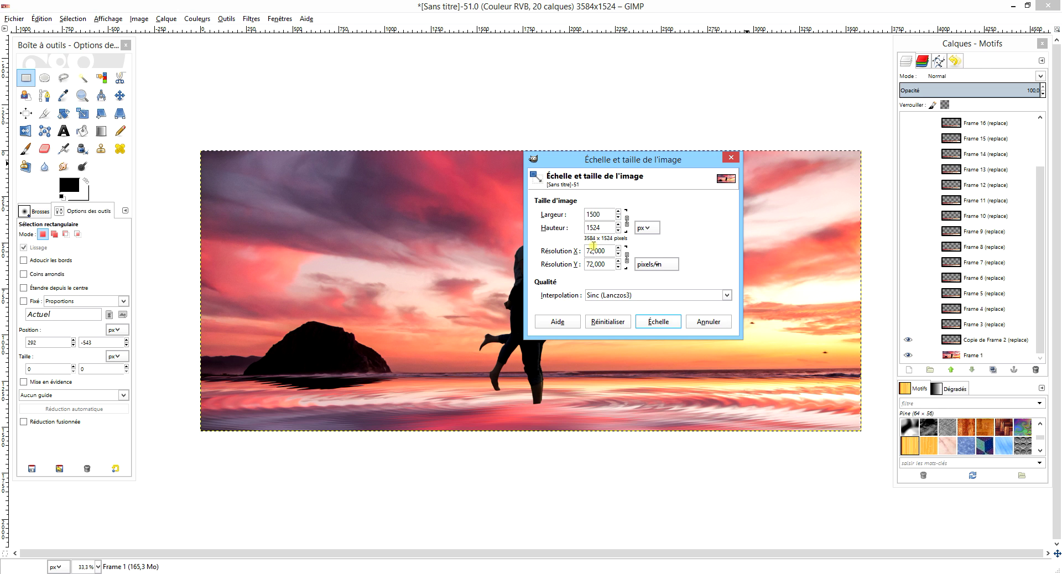
{"action": "left_click", "coordinate": [659, 322]}
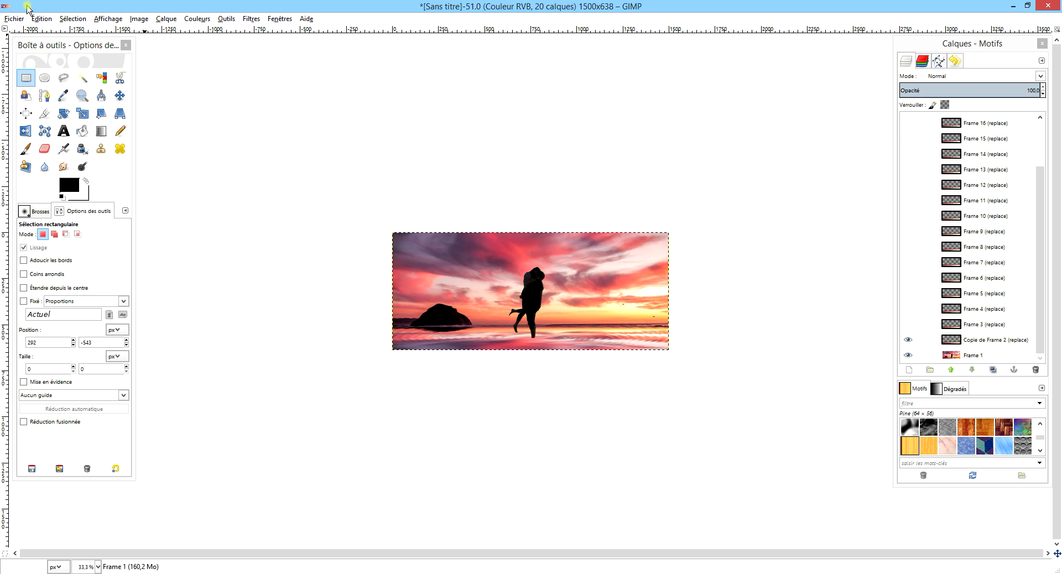
- Overwrite amoureux.gif with the resized animation and switch to File Explorer
{"action": "left_click", "coordinate": [14, 18]}
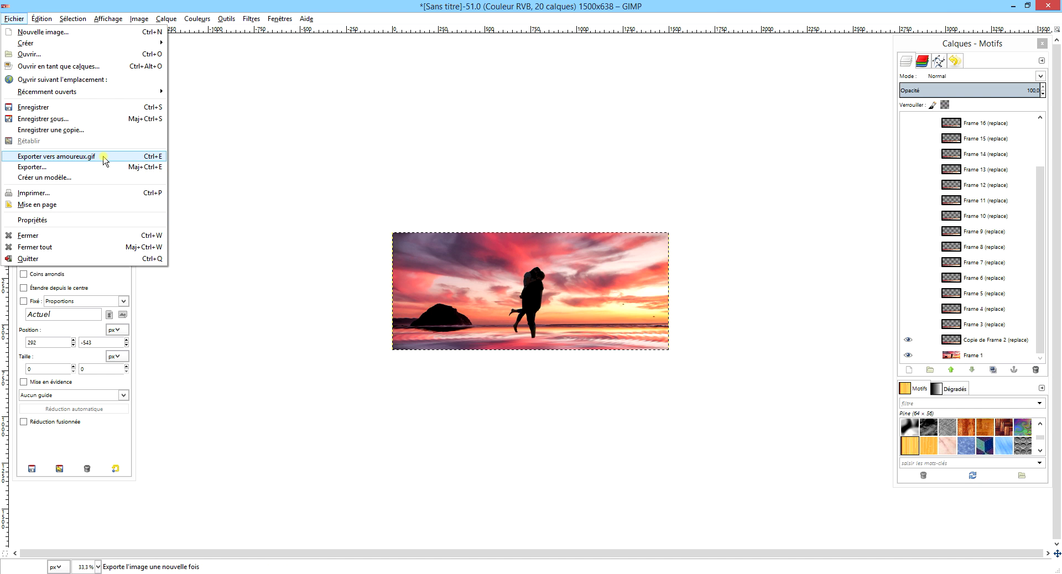
{"action": "left_click", "coordinate": [104, 159]}
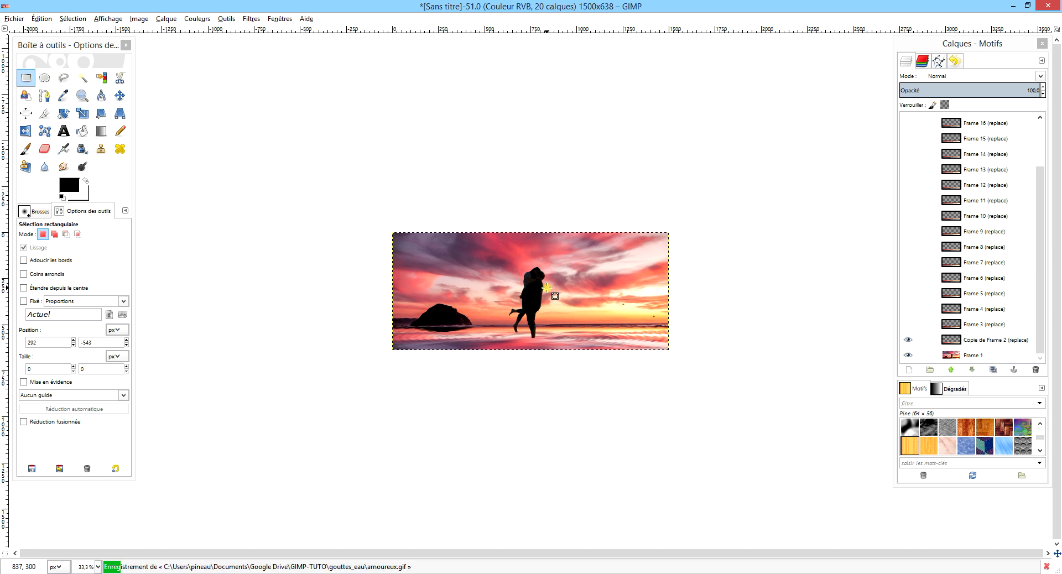
{"action": "left_click", "coordinate": [96, 560]}
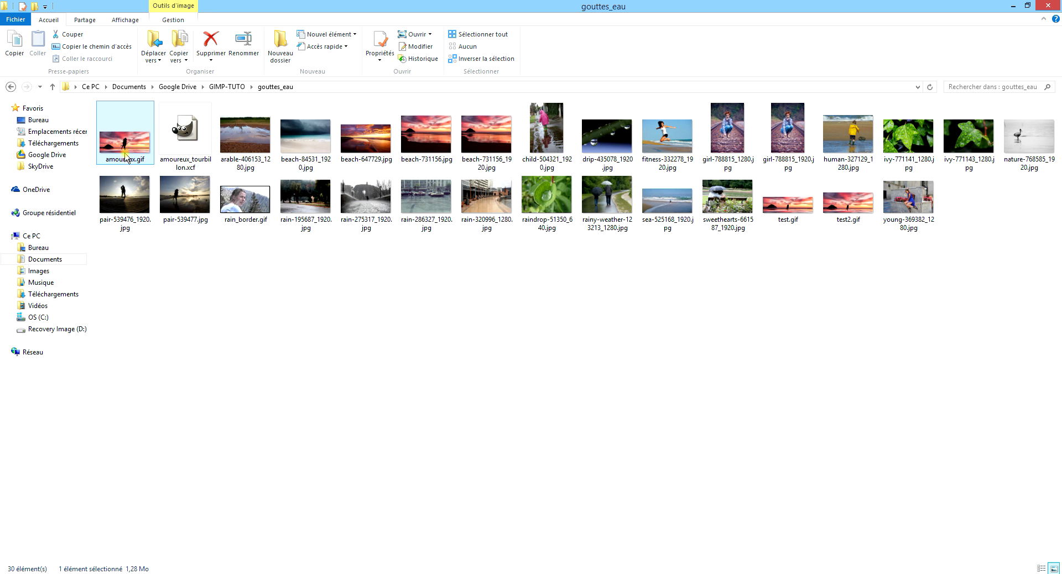
- Open the resized amoureux.gif in Internet Explorer, close it, and return to GIMP
{"action": "right_click", "coordinate": [125, 148]}
{"action": "mouse_move", "coordinate": [160, 241]}
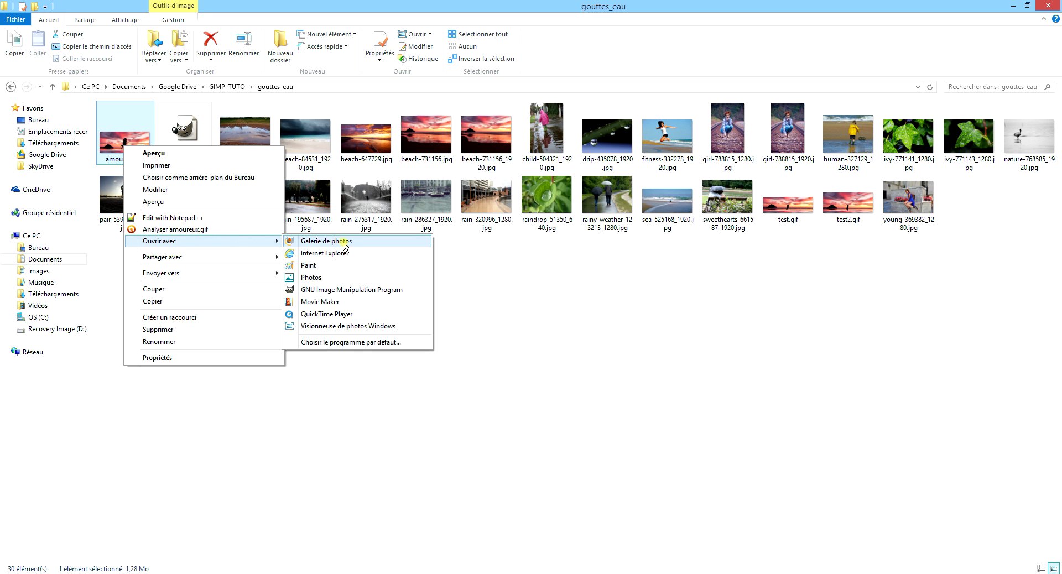
{"action": "left_click", "coordinate": [339, 253]}
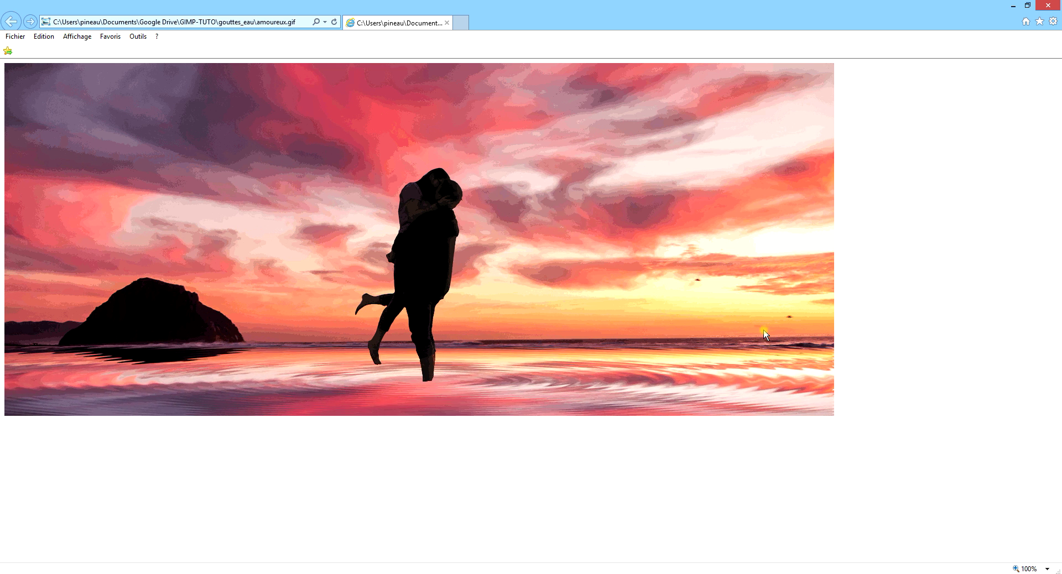
{"action": "left_click", "coordinate": [1051, 5]}
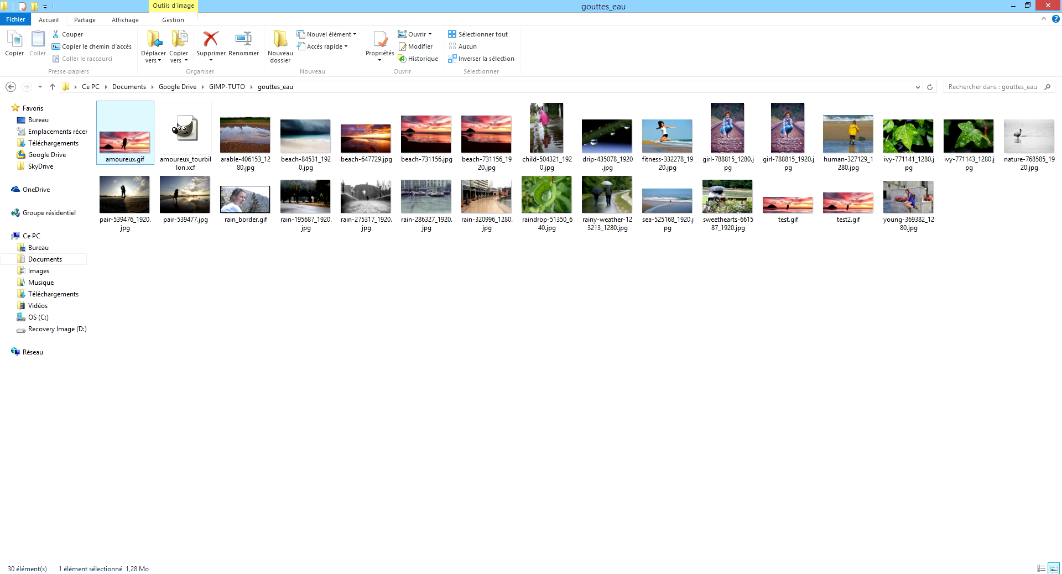
{"action": "left_click", "coordinate": [310, 522]}
{"action": "left_click", "coordinate": [136, 19]}
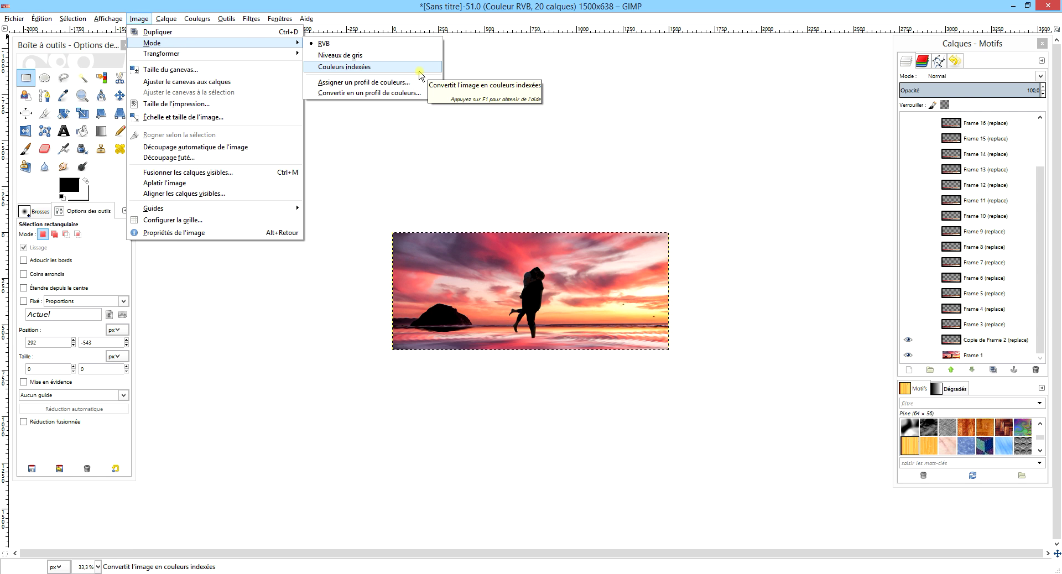
- Convert to indexed mode: 255-colour optimal palette, Floyd-Steinberg reduced-bleeding dithering
{"action": "left_click", "coordinate": [419, 72]}
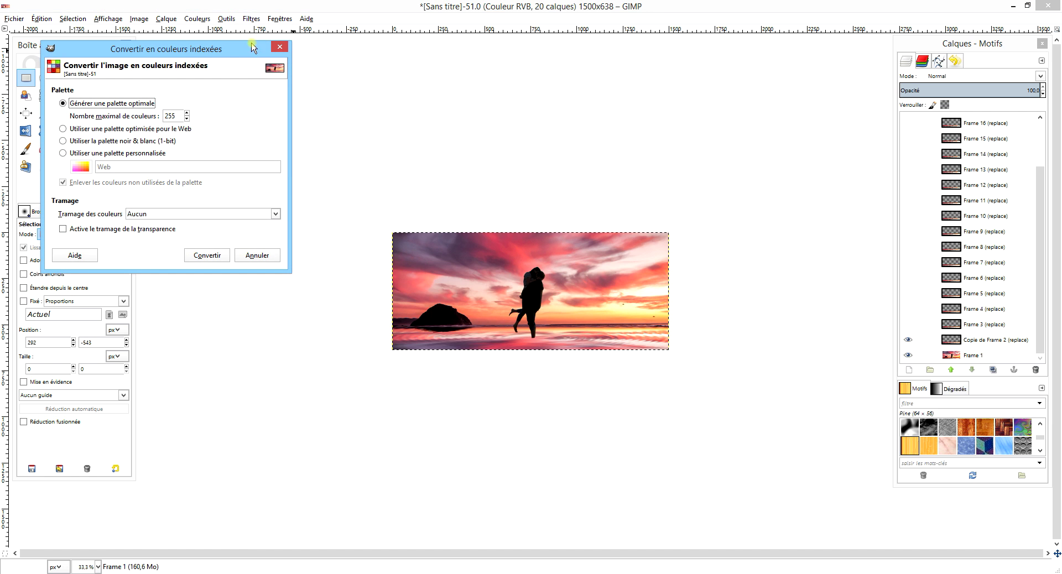
{"action": "left_click_drag", "start_coordinate": [175, 48], "coordinate": [477, 98]}
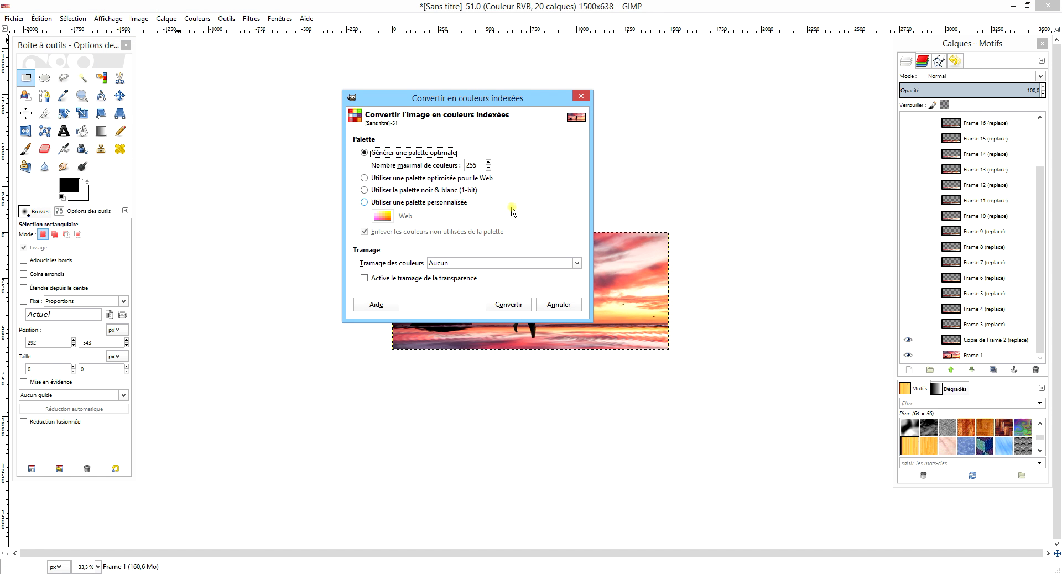
{"action": "left_click", "coordinate": [491, 263]}
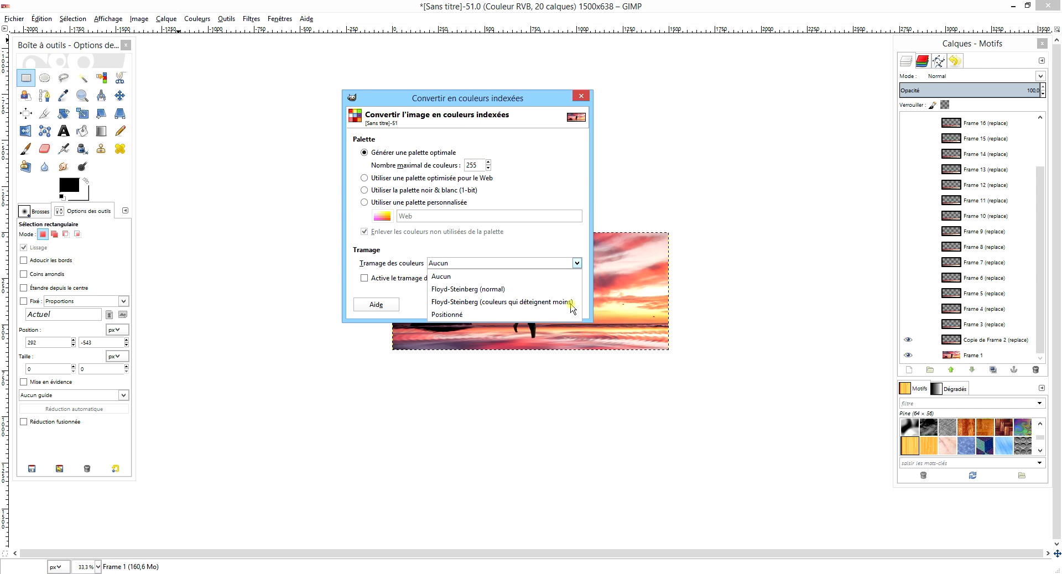
{"action": "left_click", "coordinate": [571, 304]}
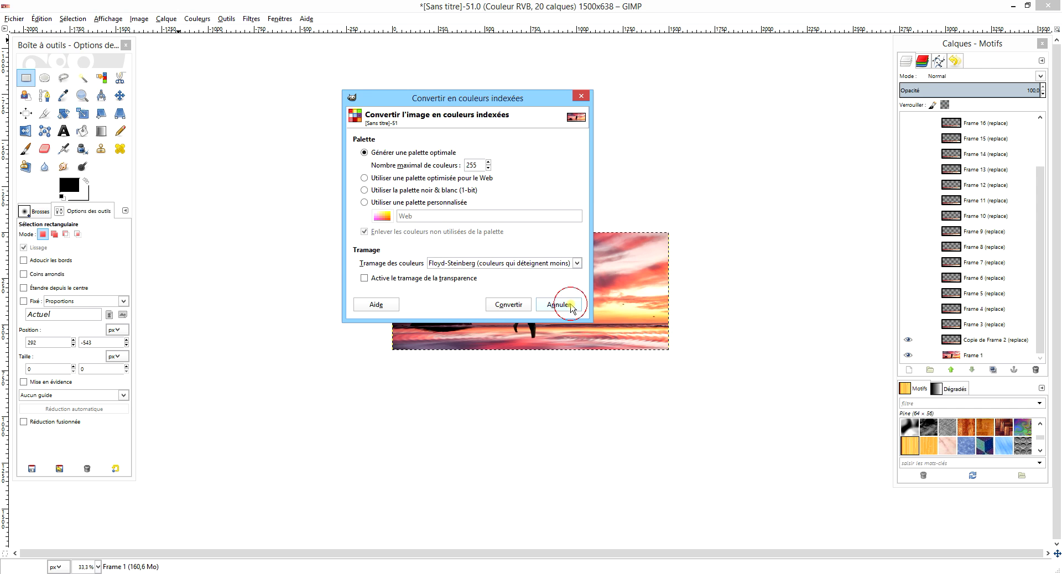
{"action": "left_click", "coordinate": [513, 306]}
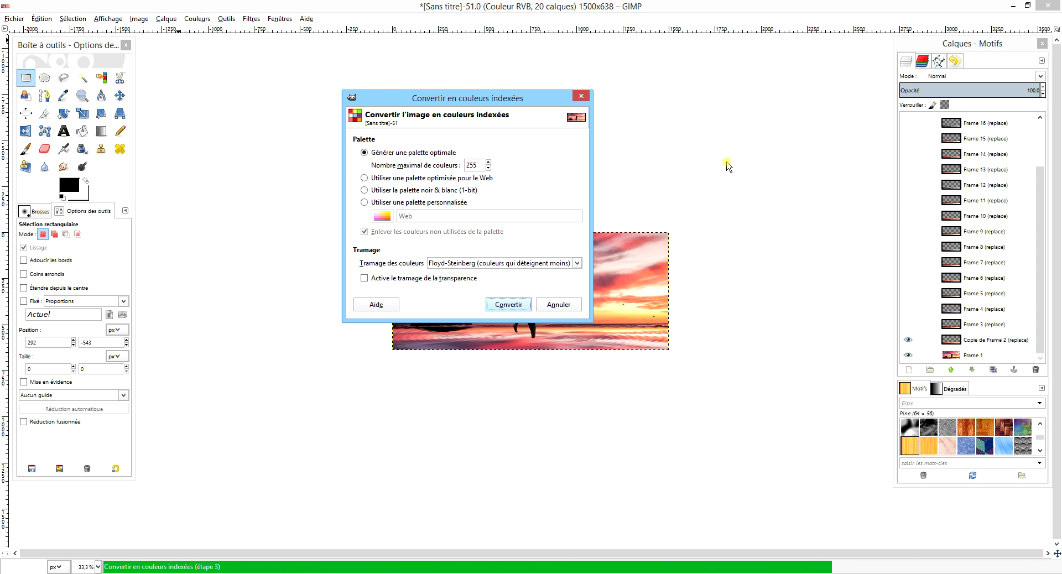
{"action": "left_click", "coordinate": [14, 19]}
- Export the indexed image as amoureux.gif and preview its rippling sunset animation in Internet Explorer
{"action": "left_click", "coordinate": [95, 157]}
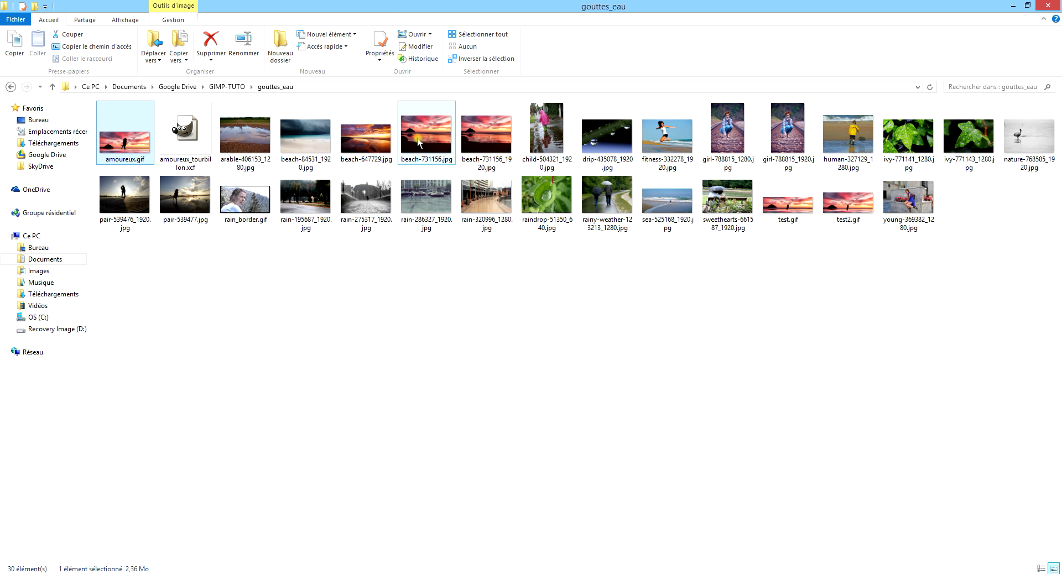
{"action": "right_click", "coordinate": [126, 141]}
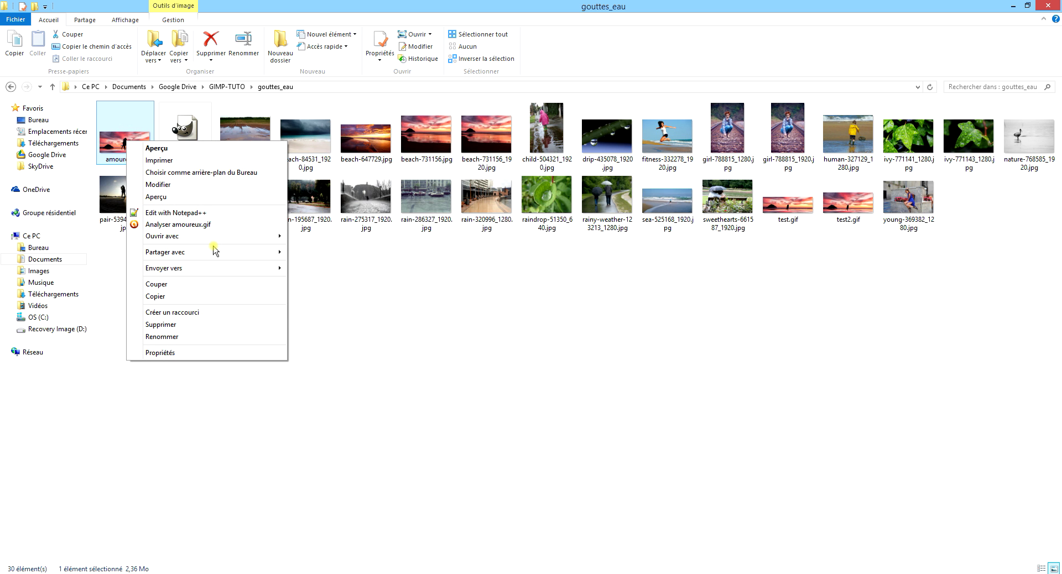
{"action": "left_click", "coordinate": [333, 247]}
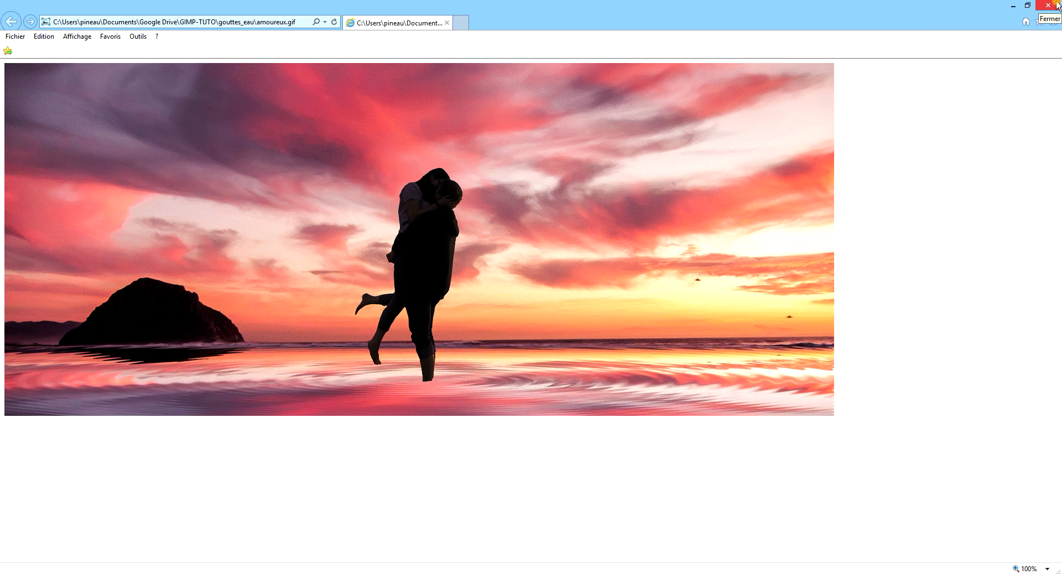
{"action": "key", "text": "alt+Tab"}
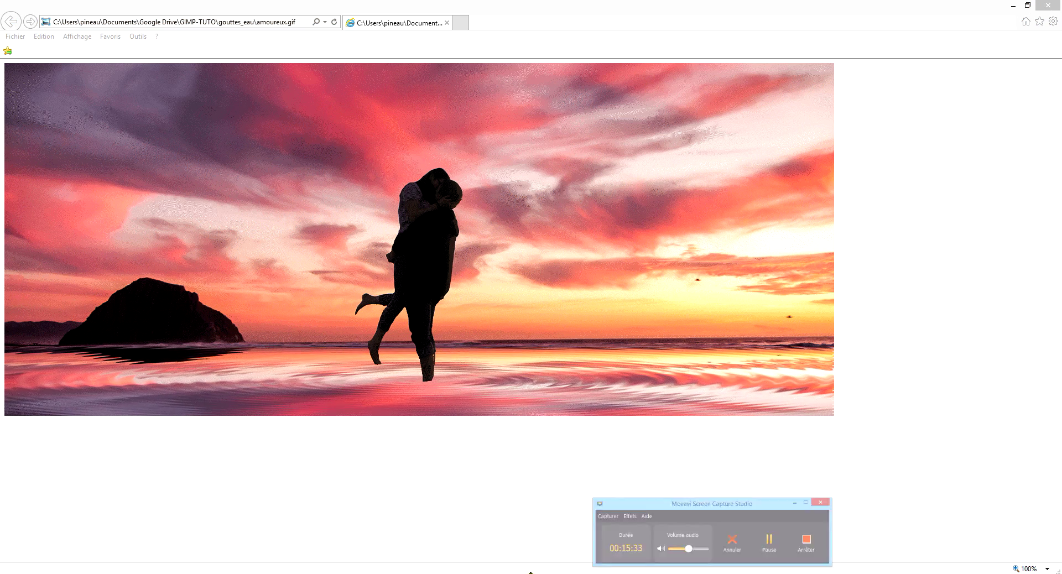